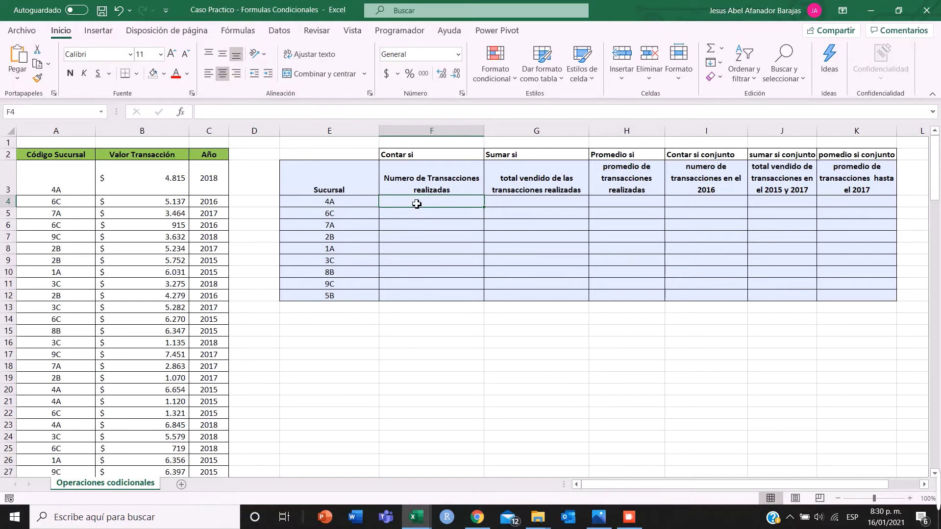
Start a CONTAR.SI formula in F4 with the branch codes $A$3:$A$147 as its absolute range
double_click(416, 205)
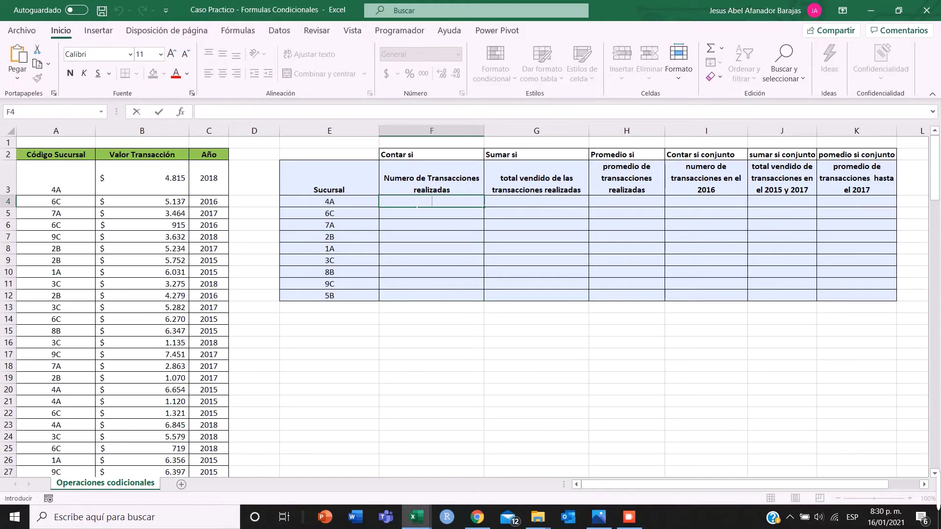
type("=")
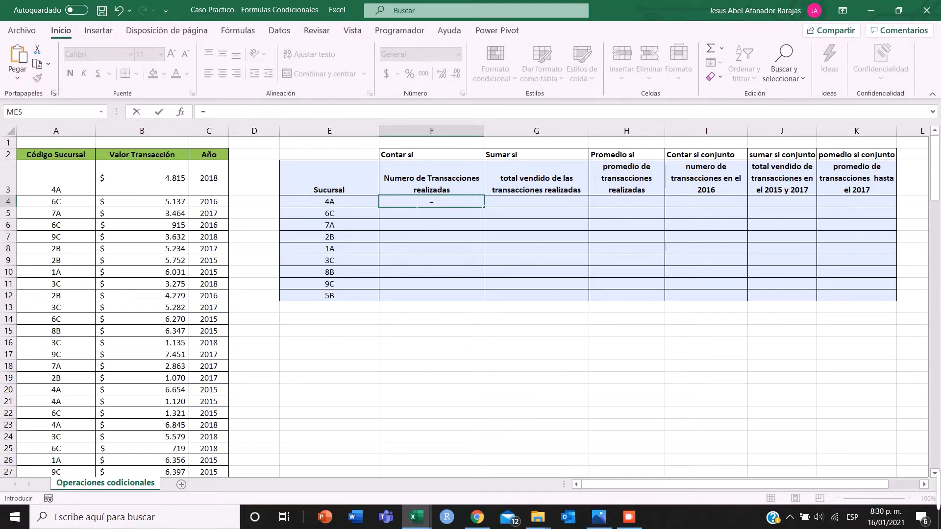
type("Con")
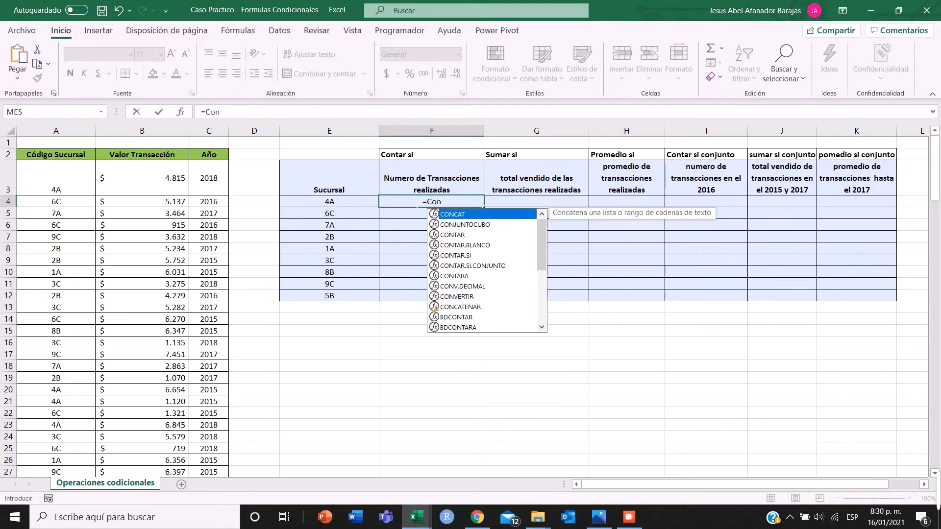
type("t")
key("BackSpace")
double_click(468, 255)
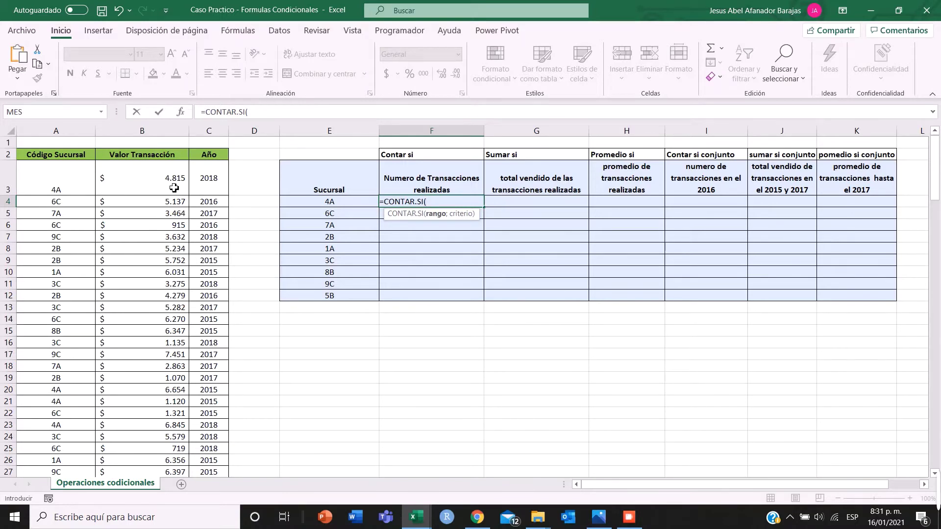
left_click(69, 177)
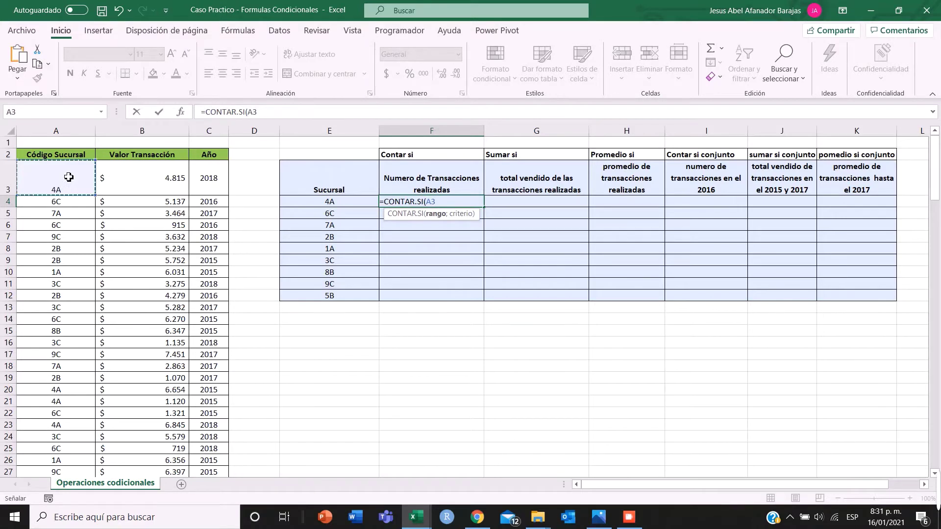
key("ctrl+shift+Down")
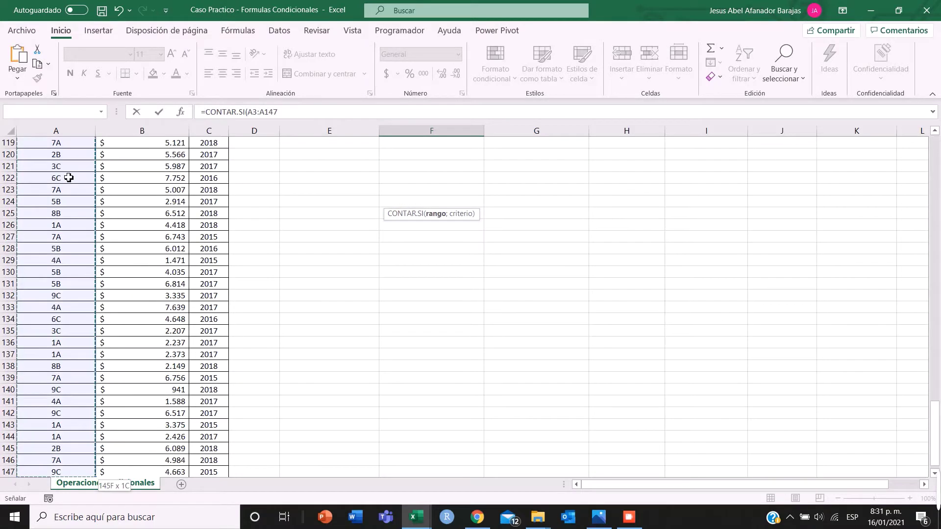
scroll(68, 177, "up", 13)
left_click_drag(937, 341, 937, 164)
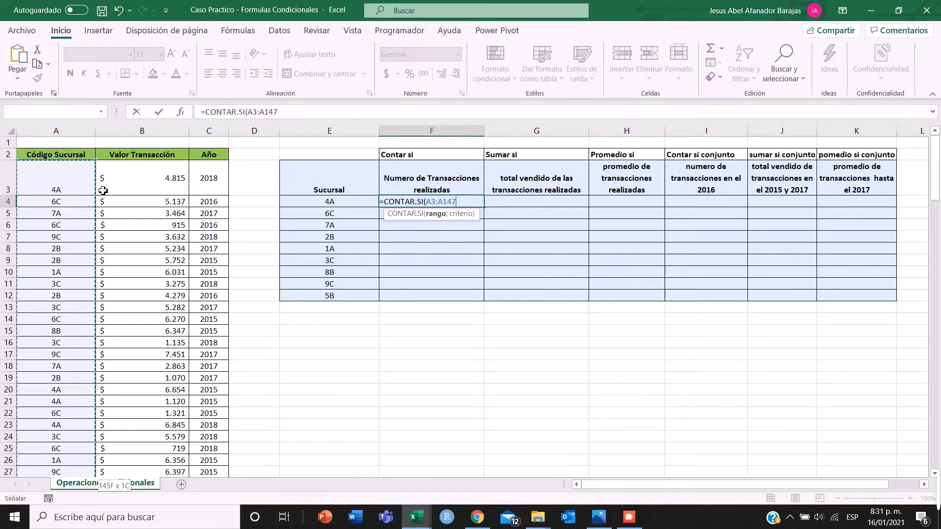
key("F4")
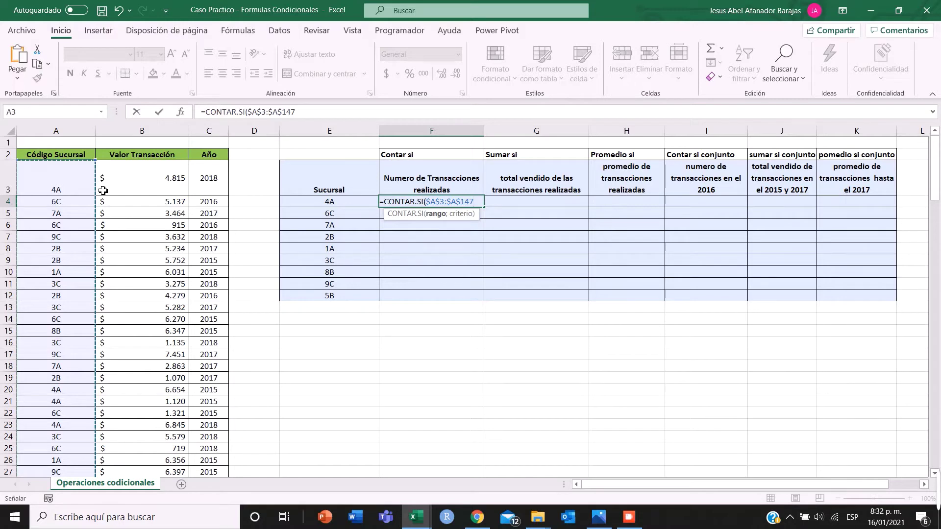
type(";")
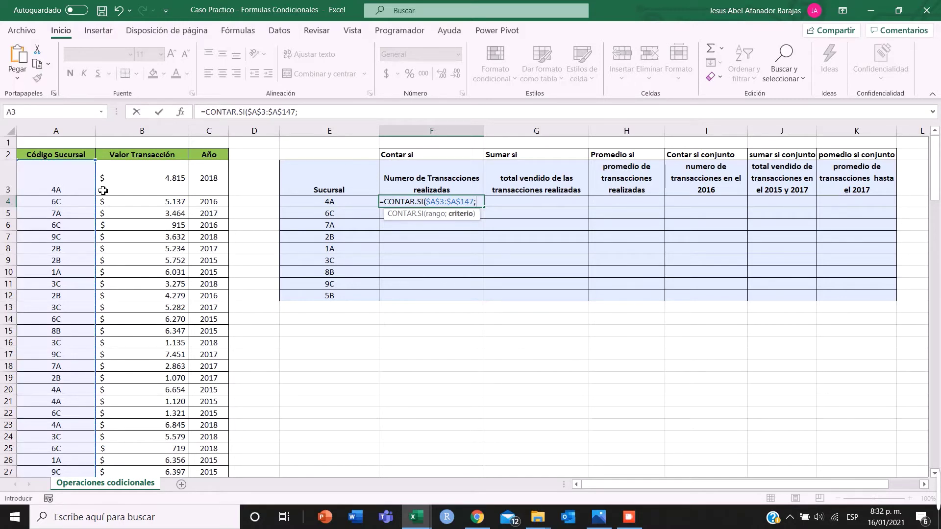
left_click(324, 203)
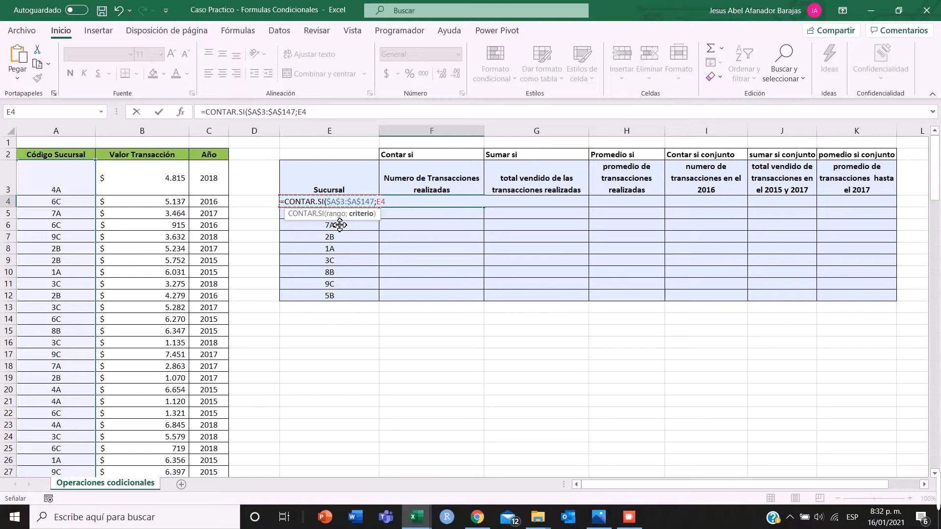
key("BackSpace")
key("BackSpace")
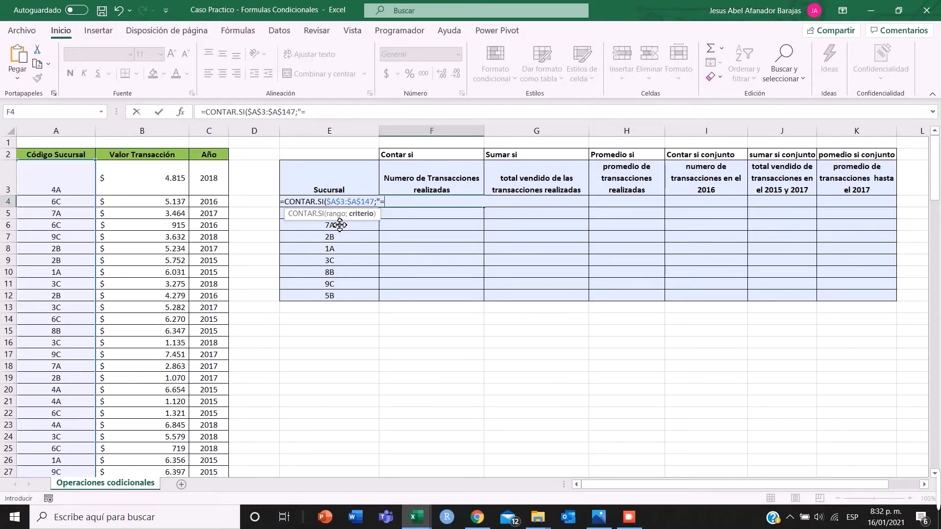
Complete the CONTAR.SI formula in F4 with the criterion "=4A"
type("\"=$A")
key("BackSpace")
left_click(398, 204)
type(")")
left_click(403, 206)
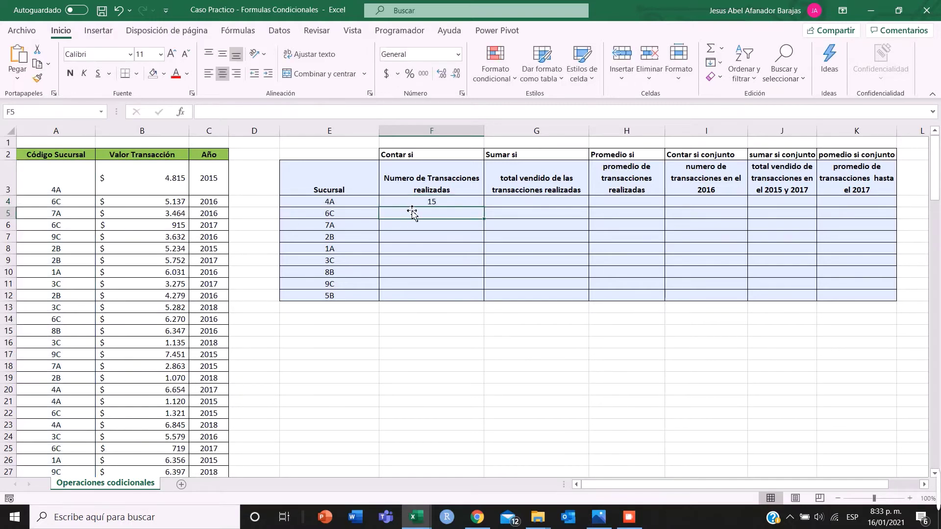
Increase the height of row 4 and the width of column F, and review the criterion of the F4 formula
key("F2")
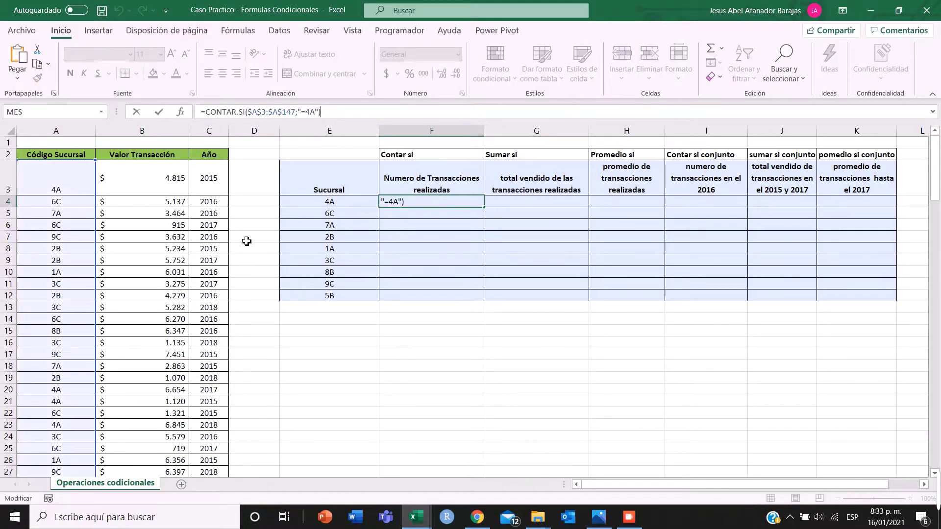
key("Return")
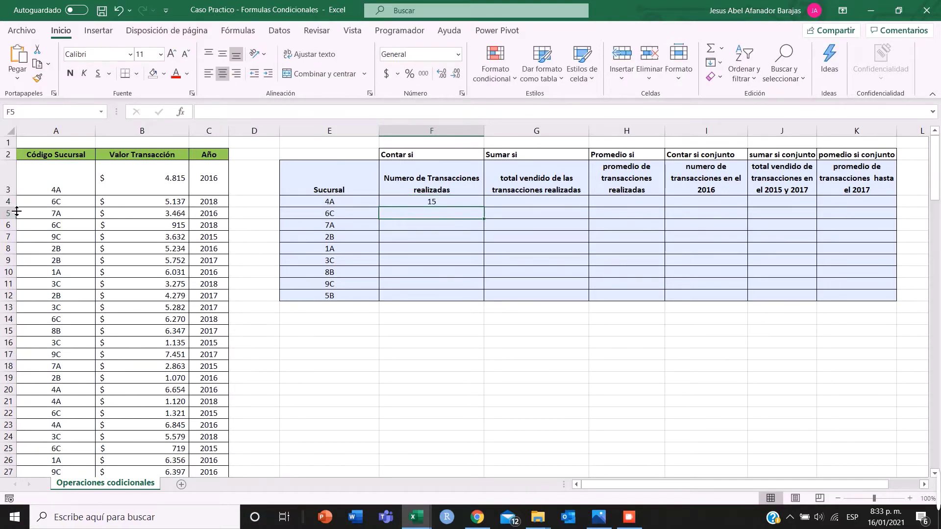
left_click_drag(10, 207, 10, 217)
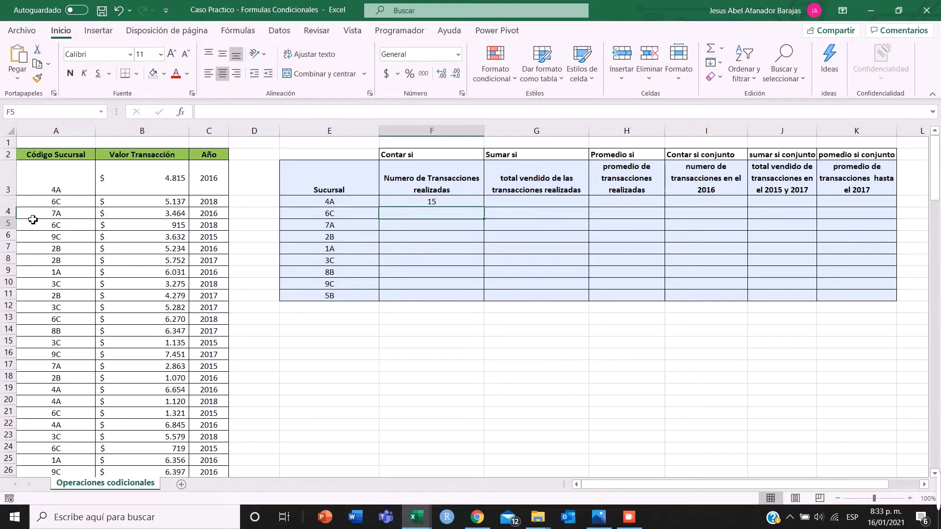
left_click_drag(488, 137, 513, 136)
left_click(476, 208)
left_click(315, 112)
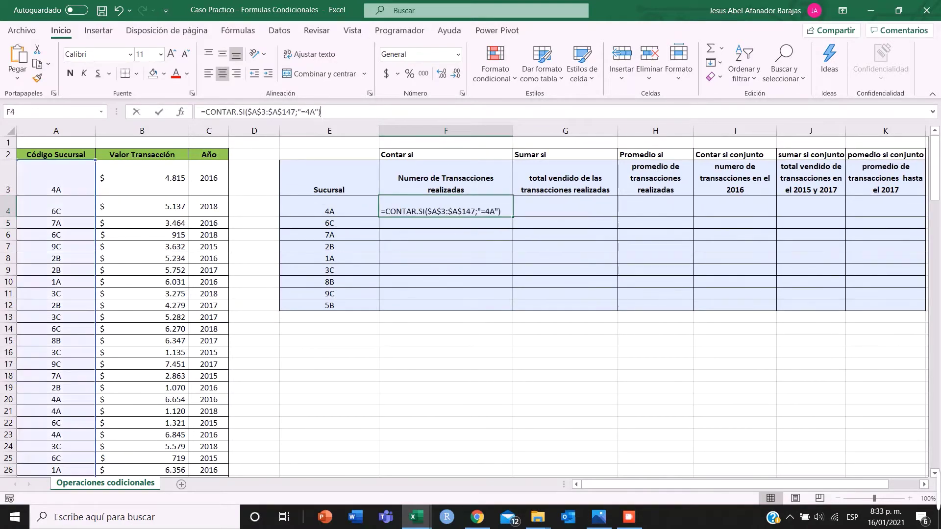
left_click_drag(316, 111, 297, 112)
key("Return")
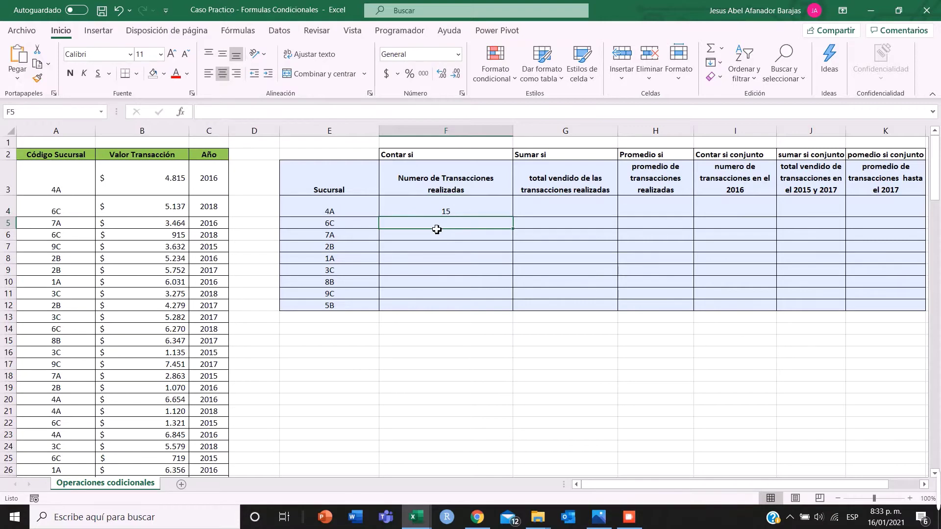
Start a CONTAR.SI formula in F5 with the absolute range $A$3:$A$147
type("+")
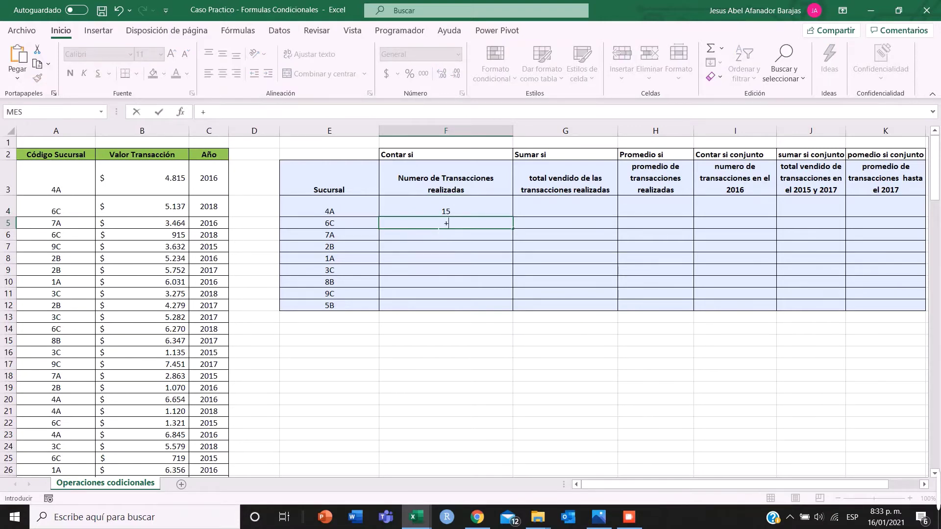
type("con")
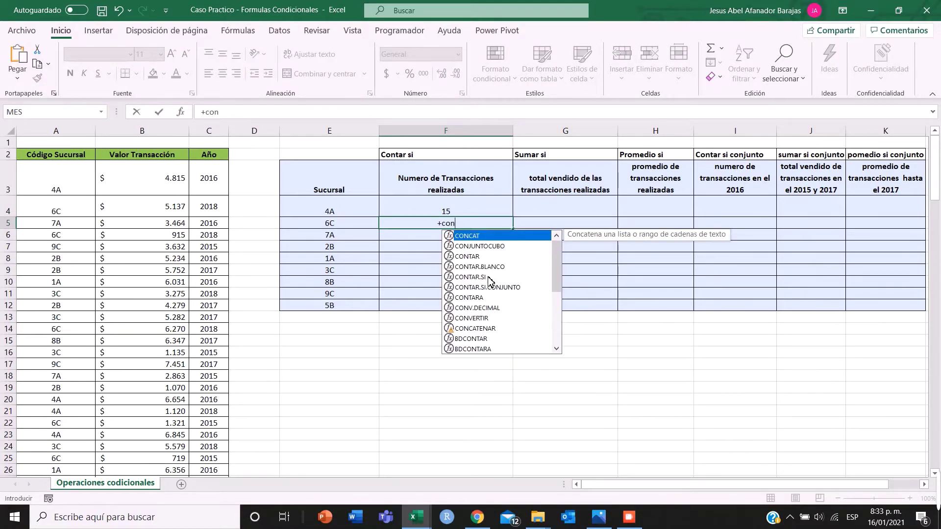
double_click(489, 278)
left_click(52, 188)
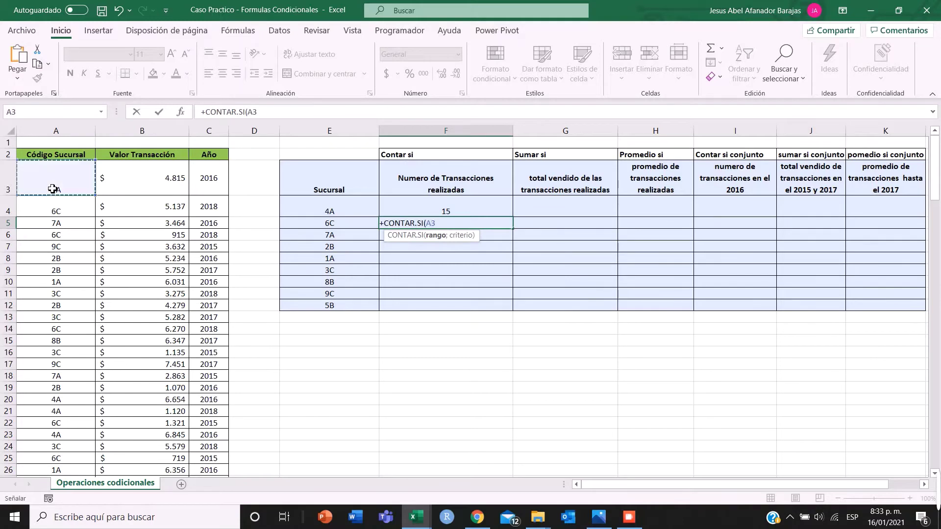
key("ctrl+shift+Down")
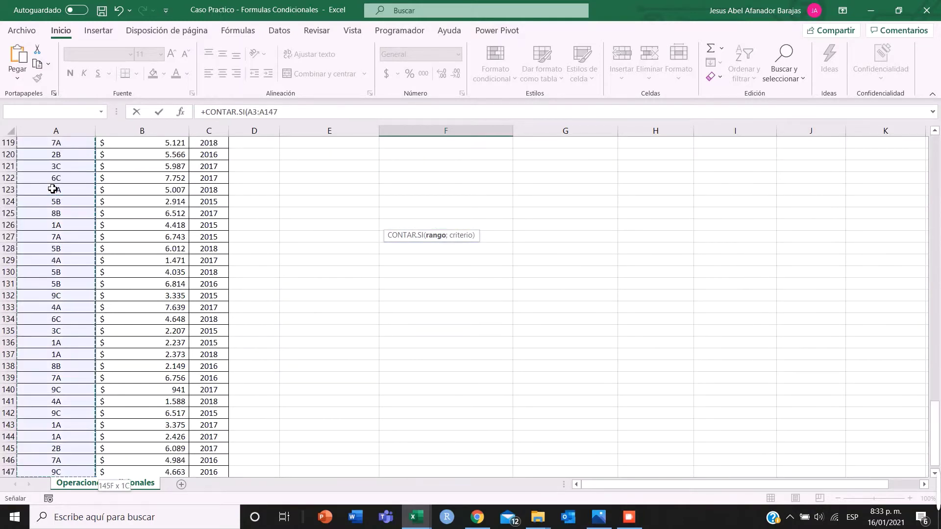
key("F4")
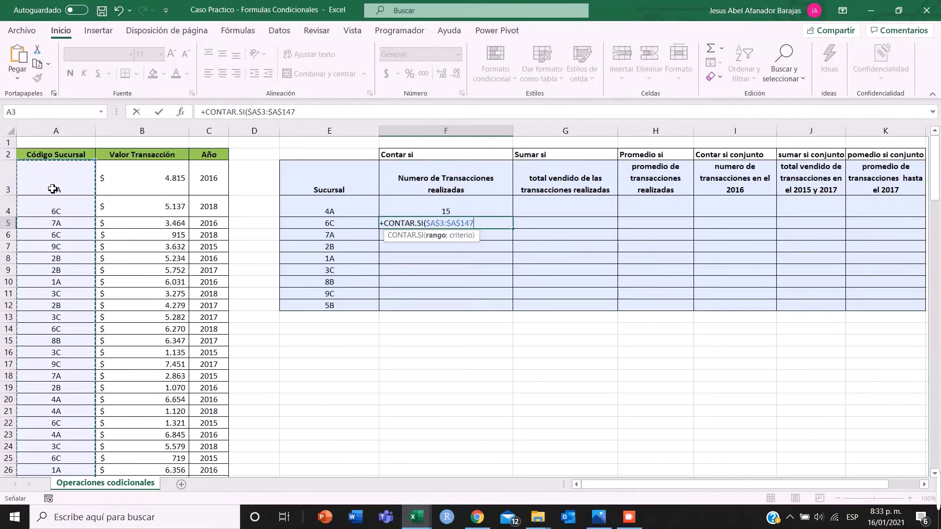
type(";")
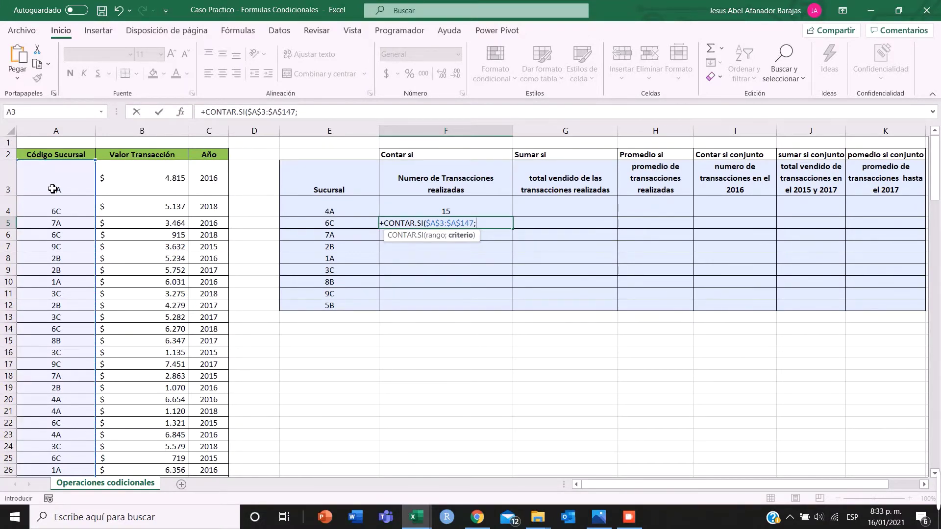
Complete the F5 formula with cell E5 as the criterion and fill it down through F12
left_click(333, 228)
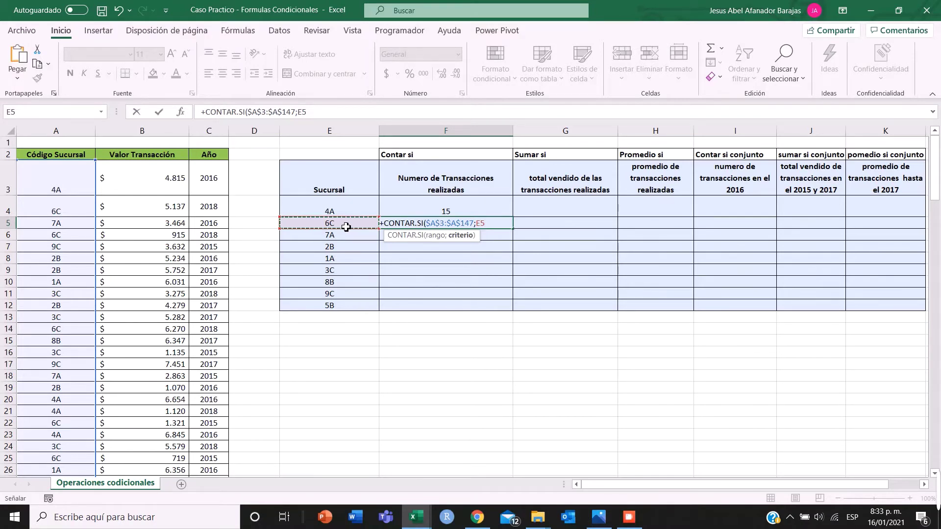
type("\"")
type(")")
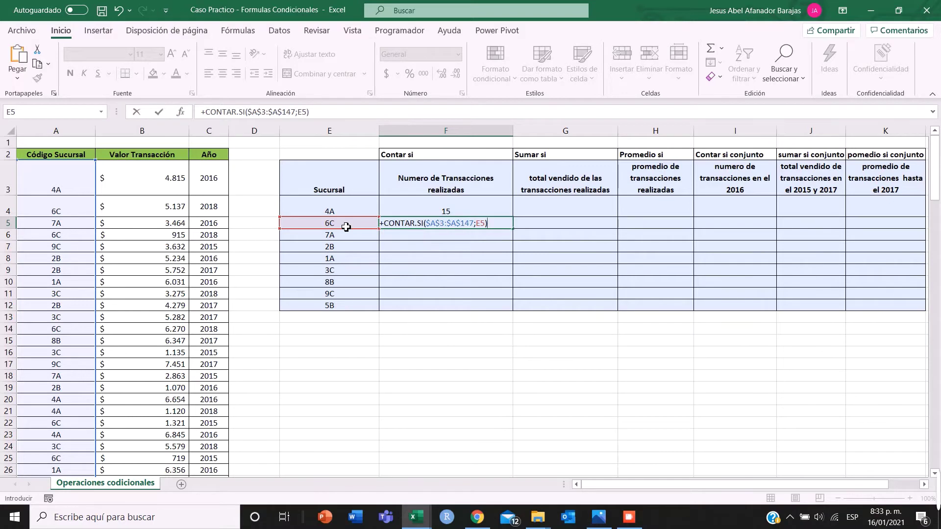
key("Return")
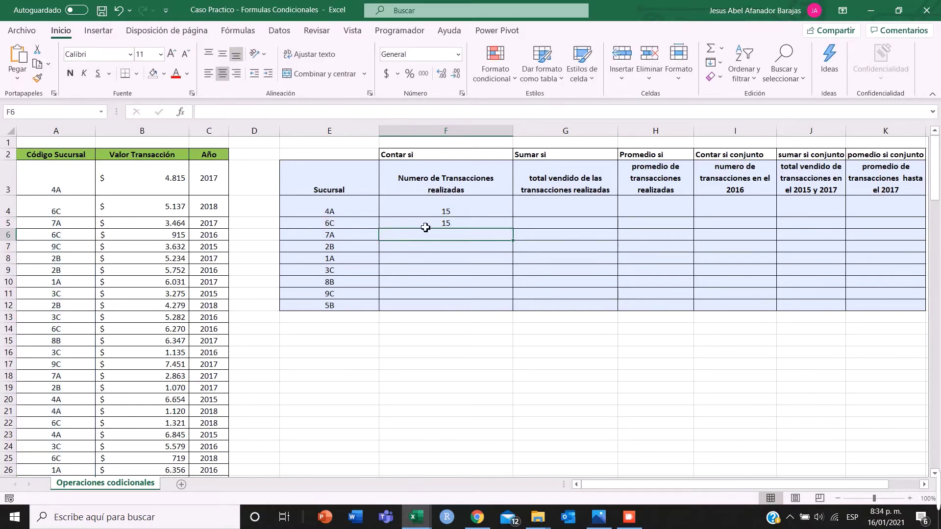
left_click(425, 227)
left_click_drag(515, 234, 507, 309)
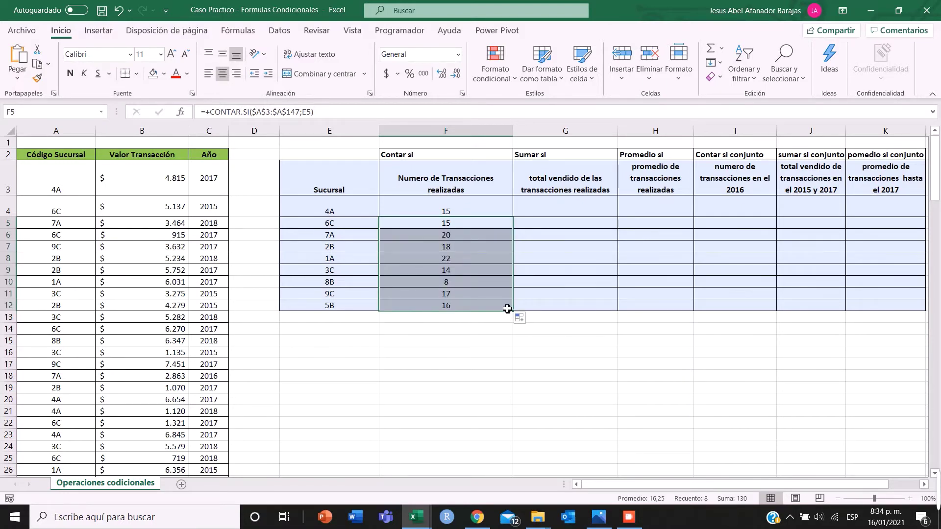
Compare the criterion written as text in the F4 formula with the cell reference used in the F5 formula
left_click(470, 212)
left_click(321, 112)
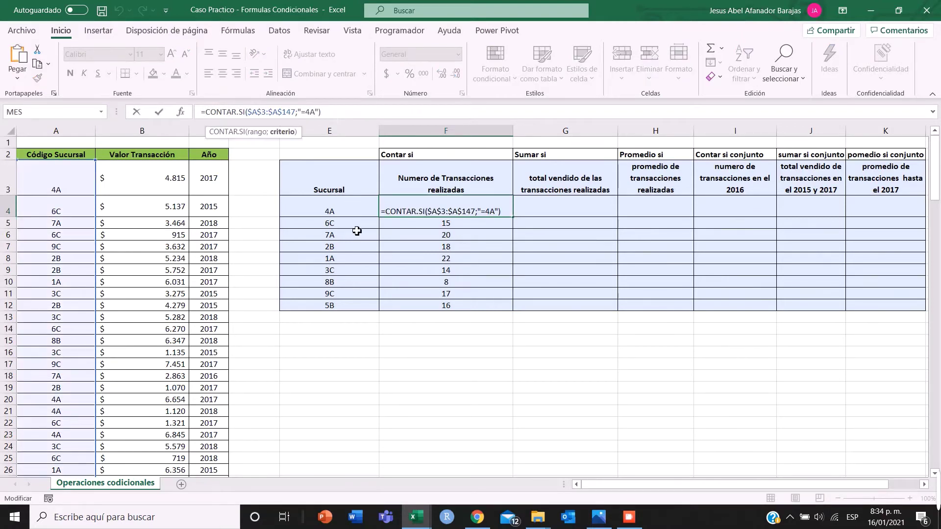
key("Return")
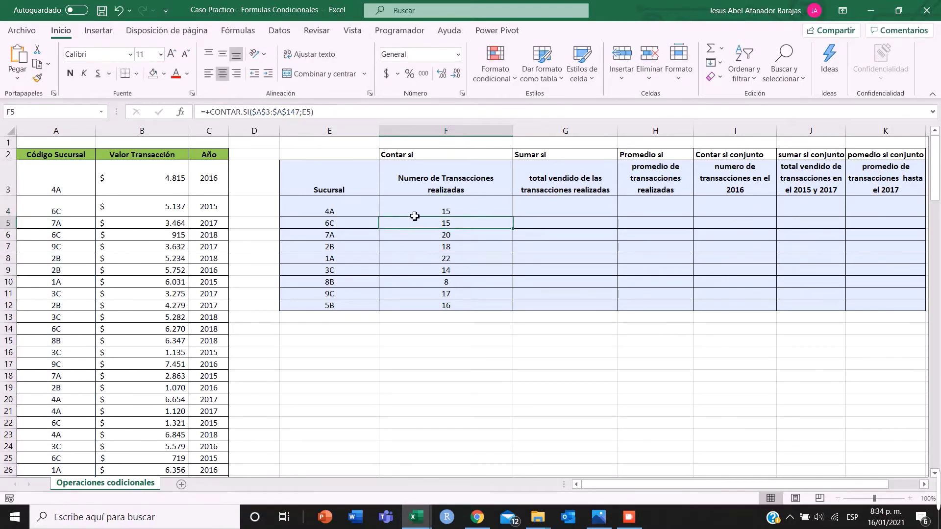
left_click(437, 210)
left_click(323, 112)
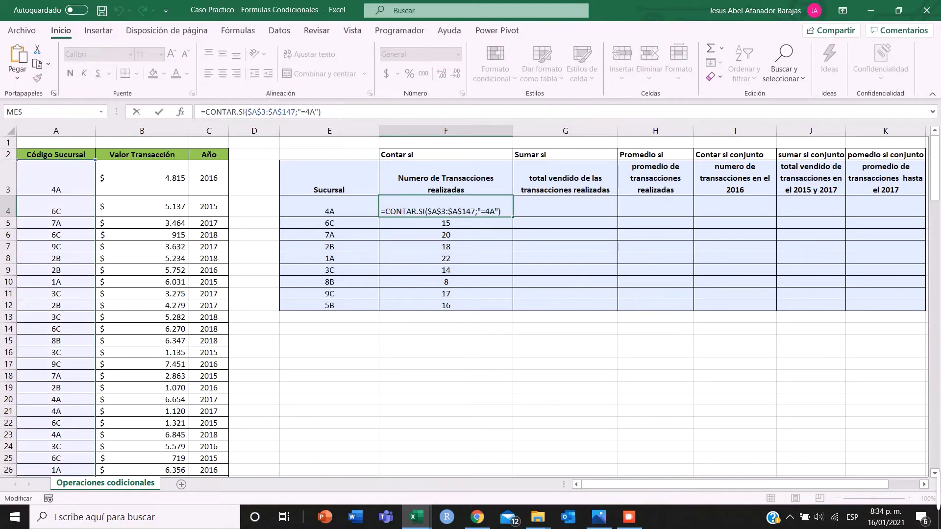
key("Return")
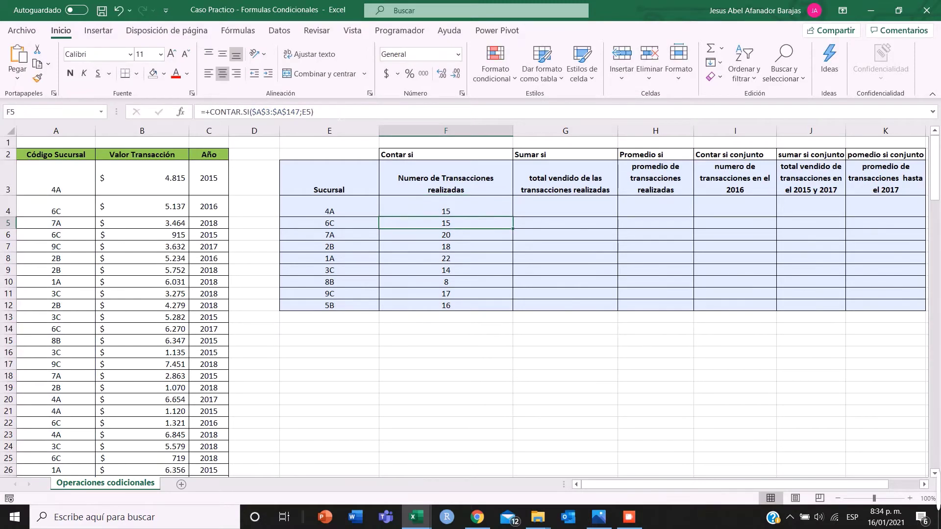
left_click(339, 111)
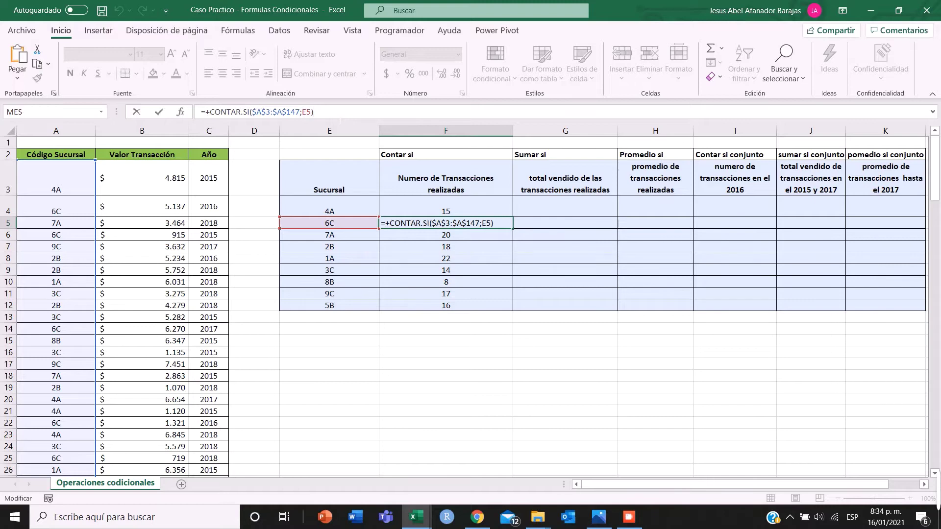
key("Return")
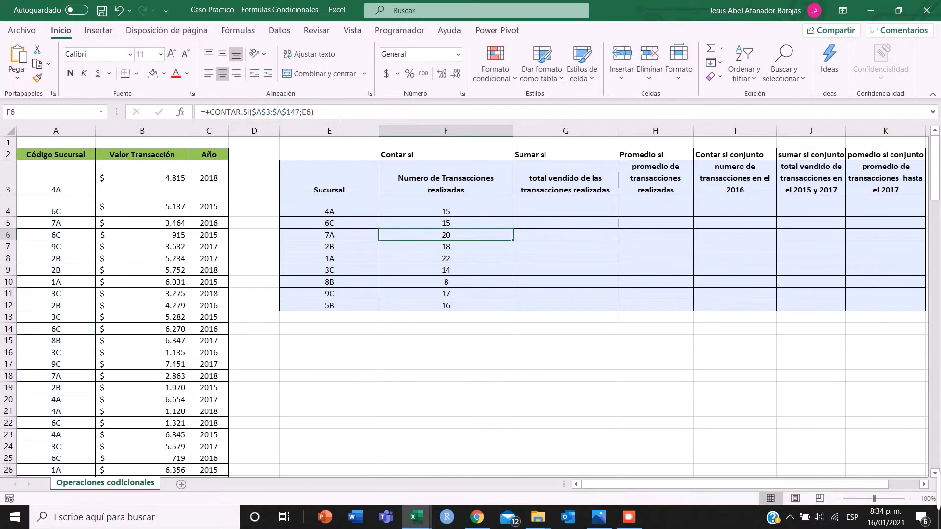
left_click(562, 215)
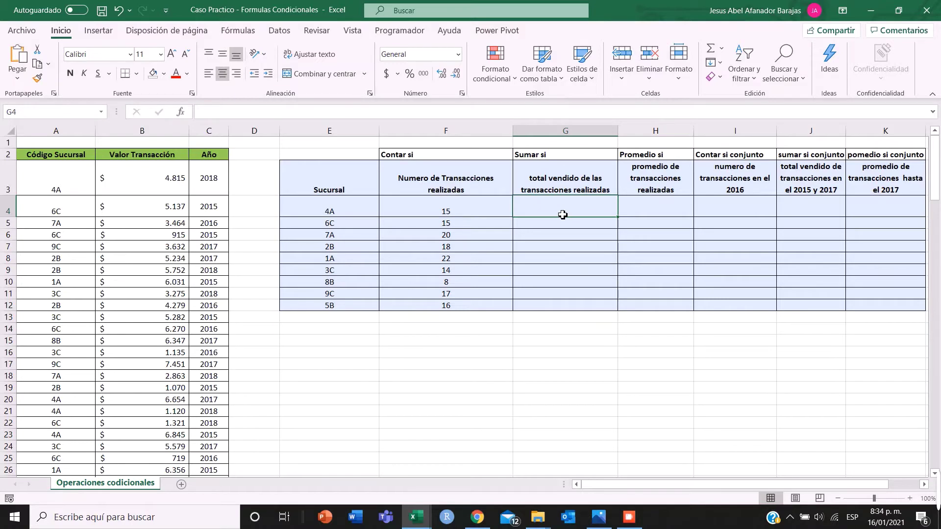
type("=")
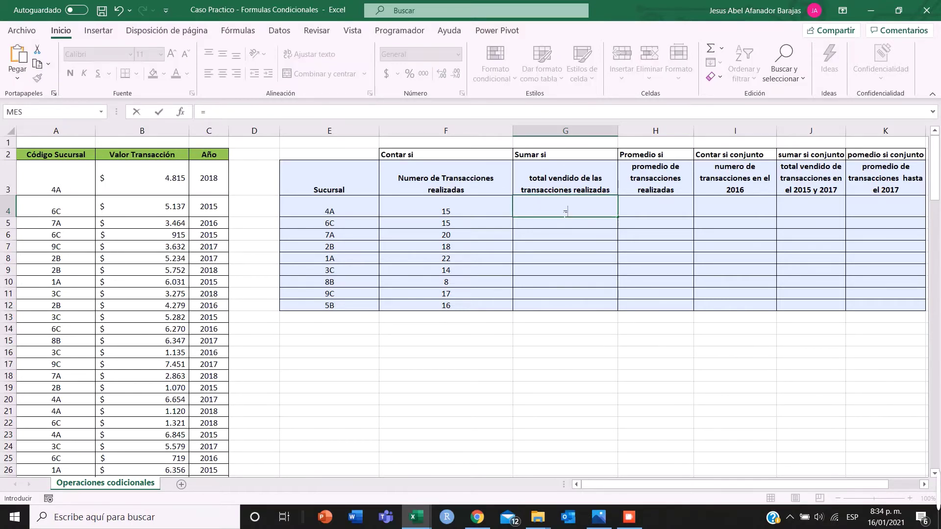
type("sum")
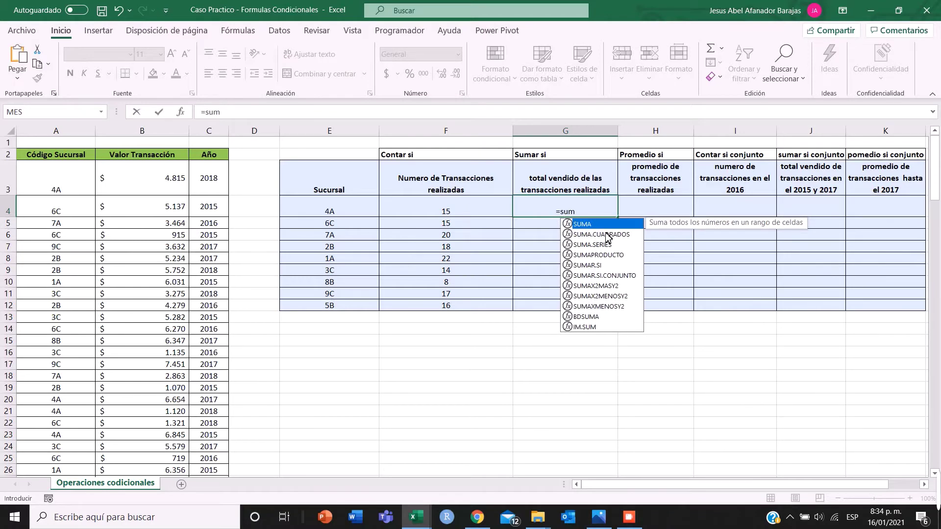
double_click(597, 265)
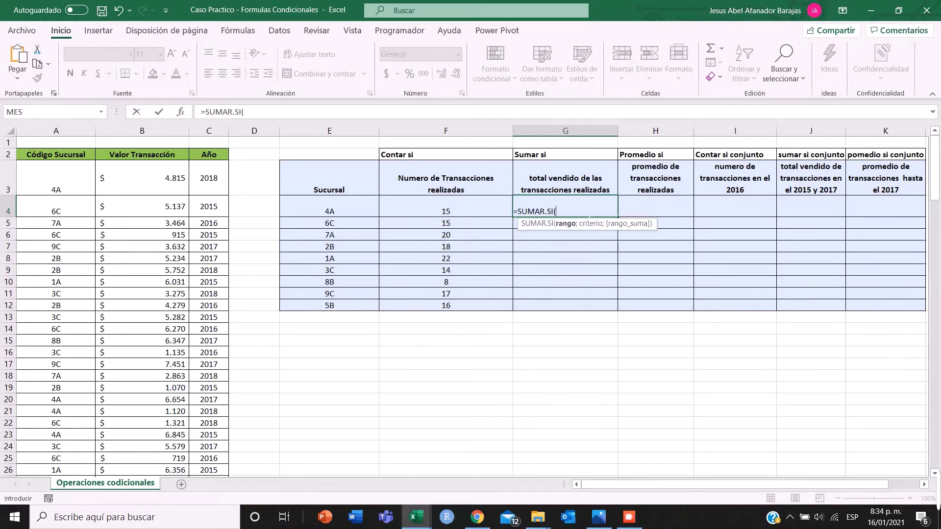
key("Escape")
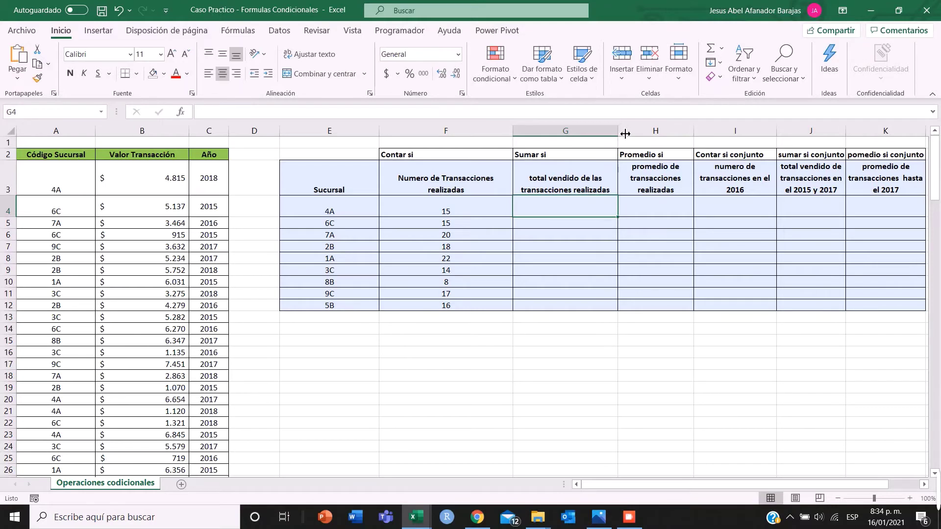
Widen column G, give columns H through K a wider equal width, and increase the height of row 4
left_click_drag(618, 131, 641, 131)
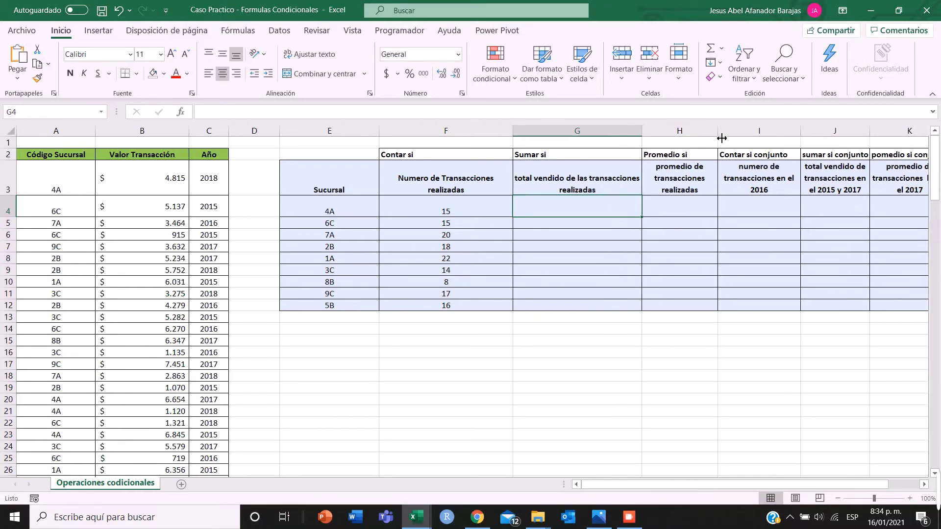
left_click_drag(719, 131, 762, 130)
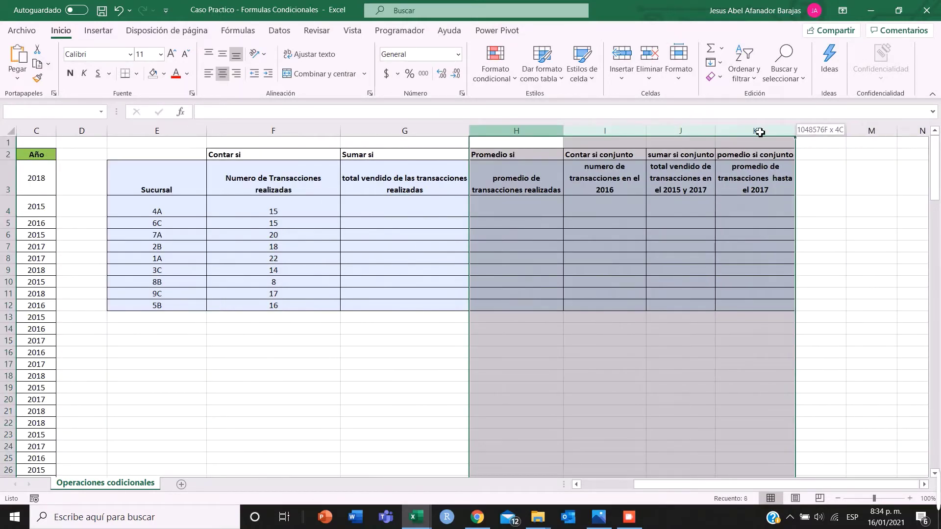
left_click_drag(564, 131, 617, 131)
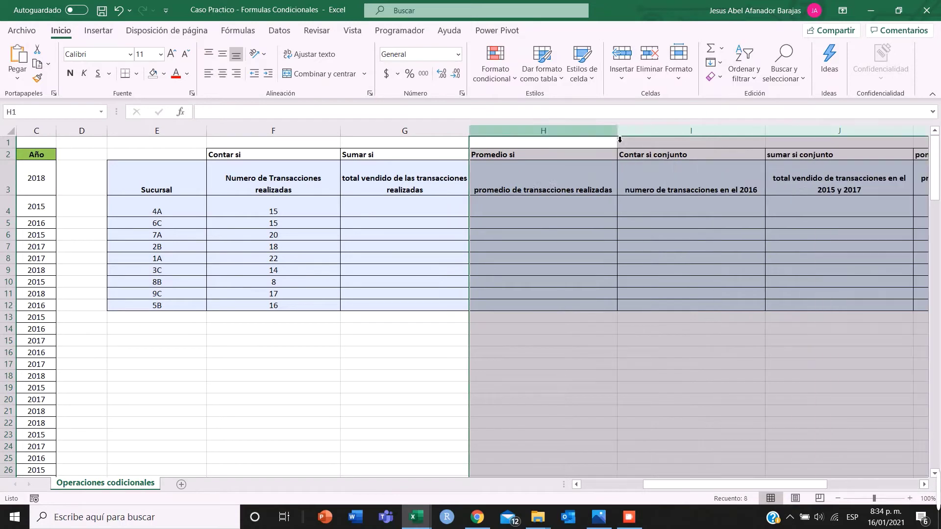
left_click(417, 202)
left_click_drag(12, 217, 11, 234)
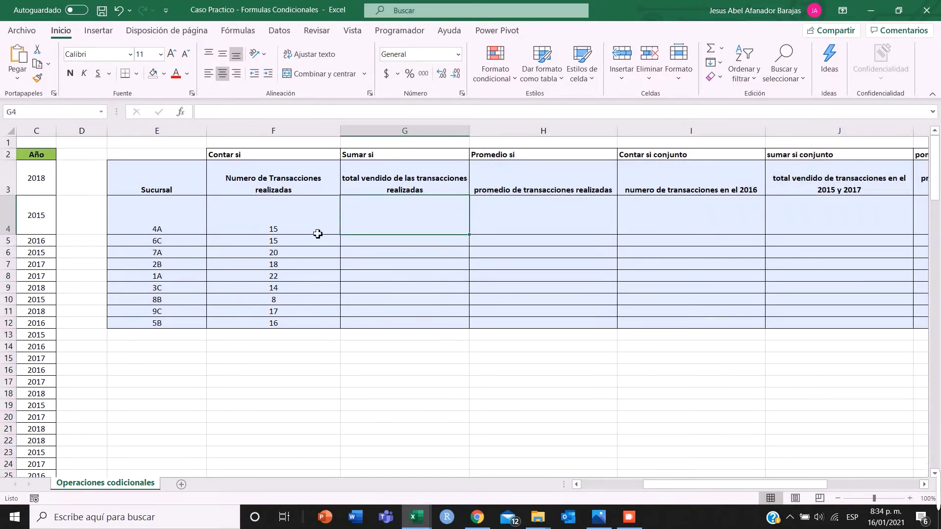
Start a SUMAR.SI formula in G4 with the absolute branch code range $A$3:$A$147
type("=")
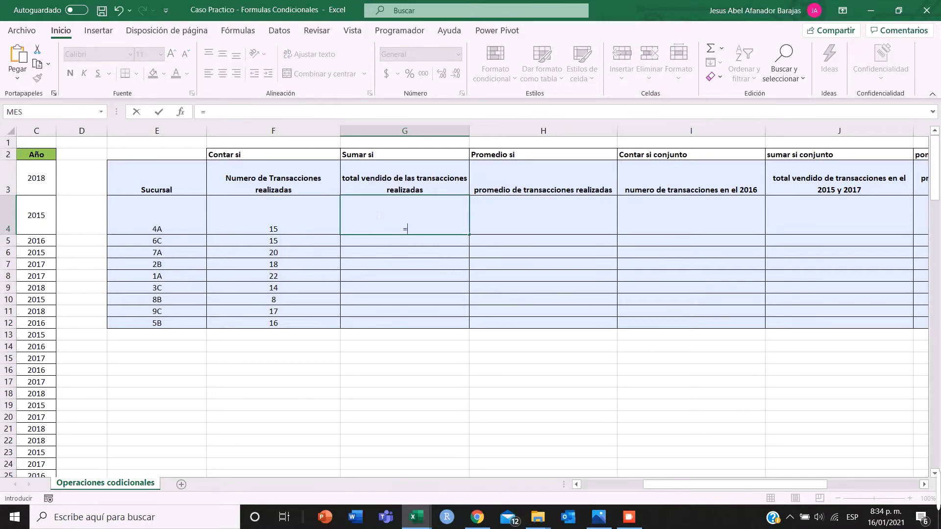
type("suma")
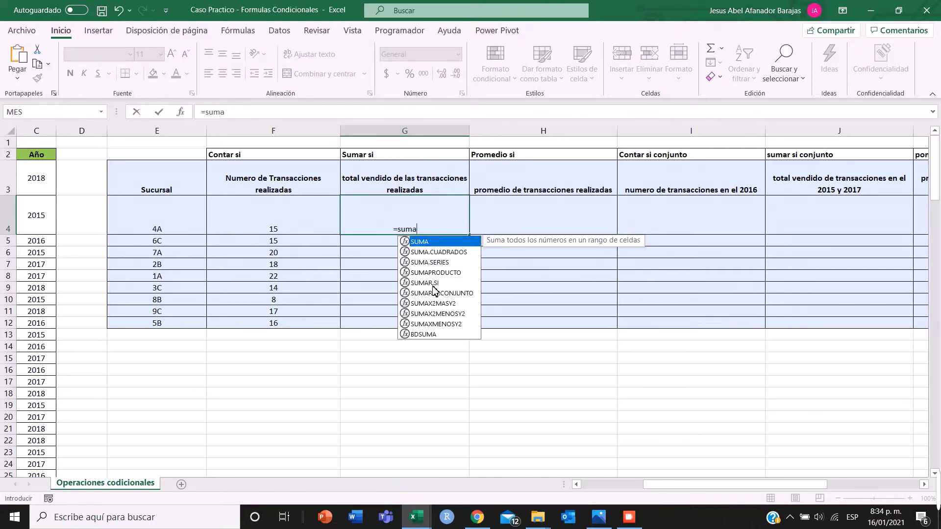
double_click(434, 284)
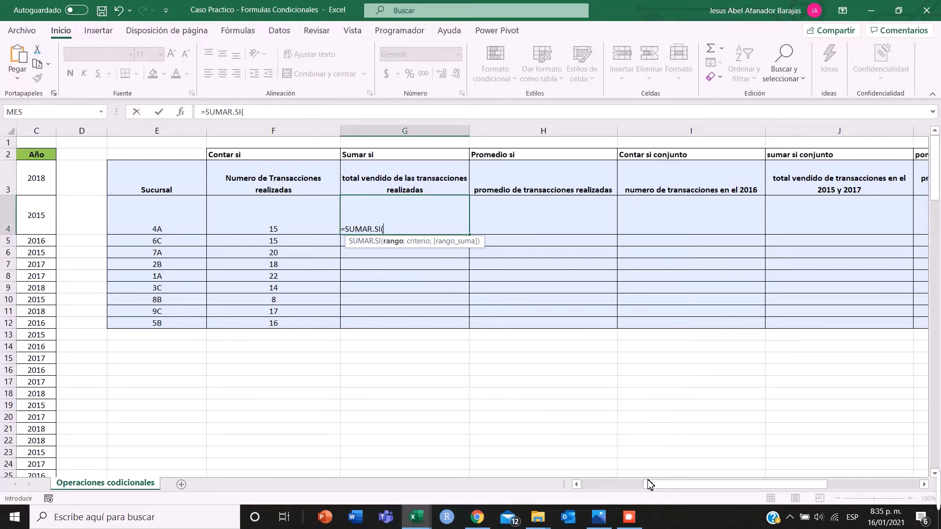
left_click_drag(648, 485, 592, 483)
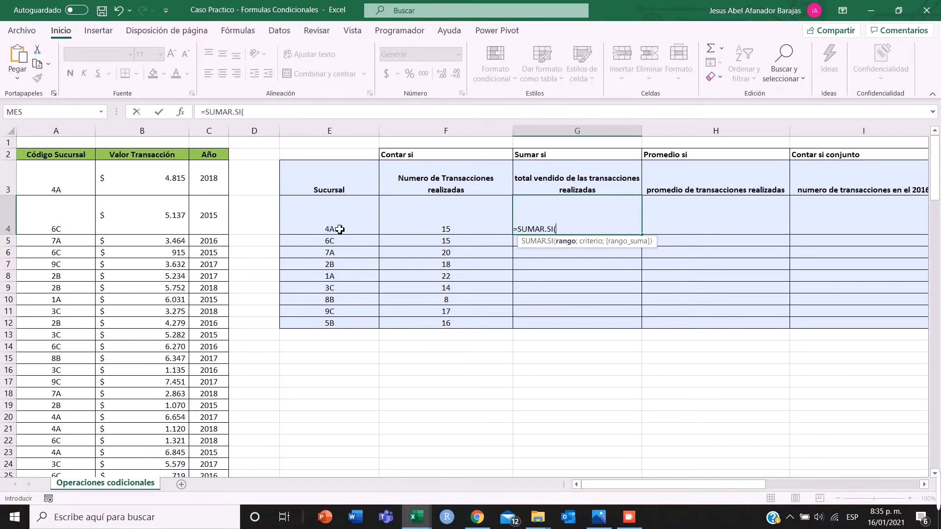
left_click(59, 186)
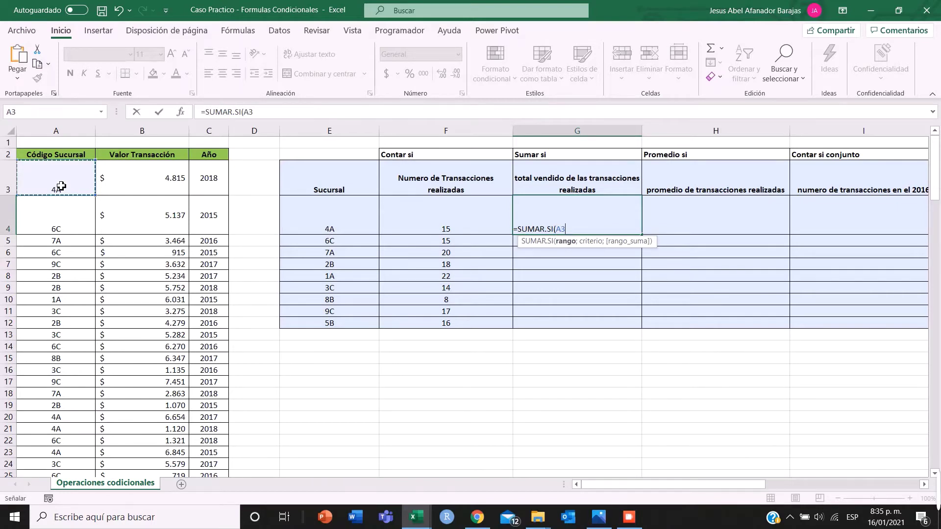
key("ctrl+shift+Down")
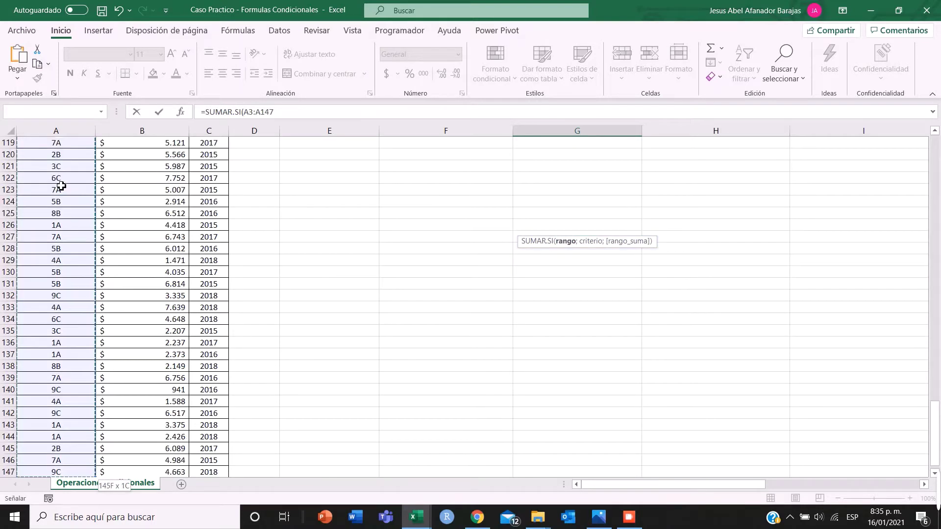
key("F4")
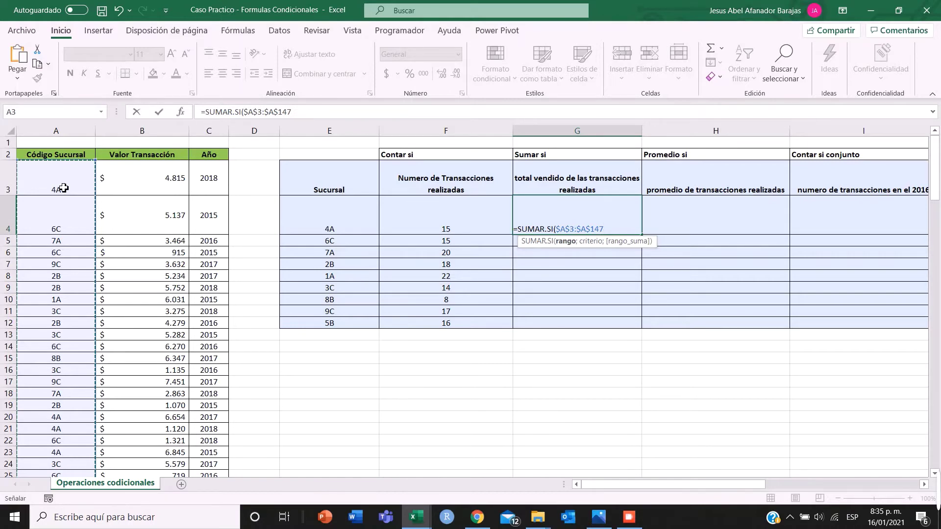
type(";")
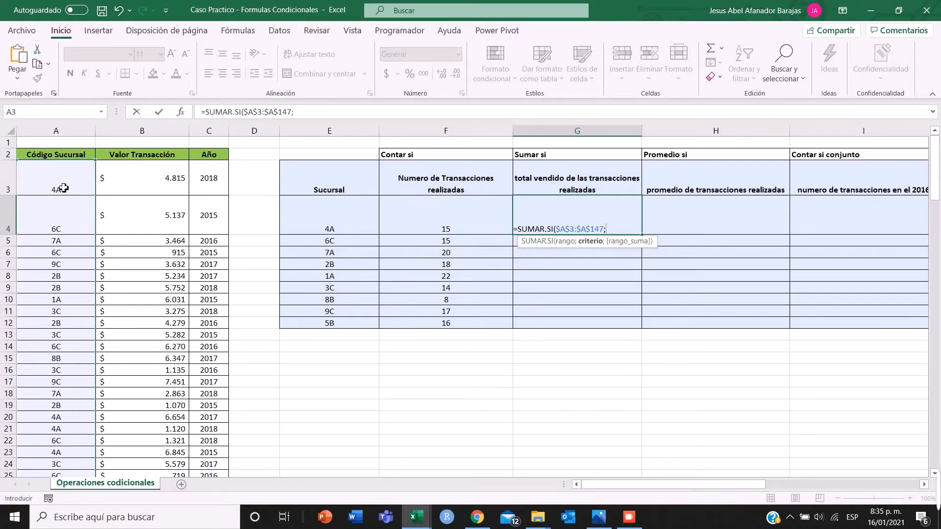
Complete the G4 formula with cell E4 as the criterion and $B$3:$B$147 as the absolute sum range
left_click(347, 221)
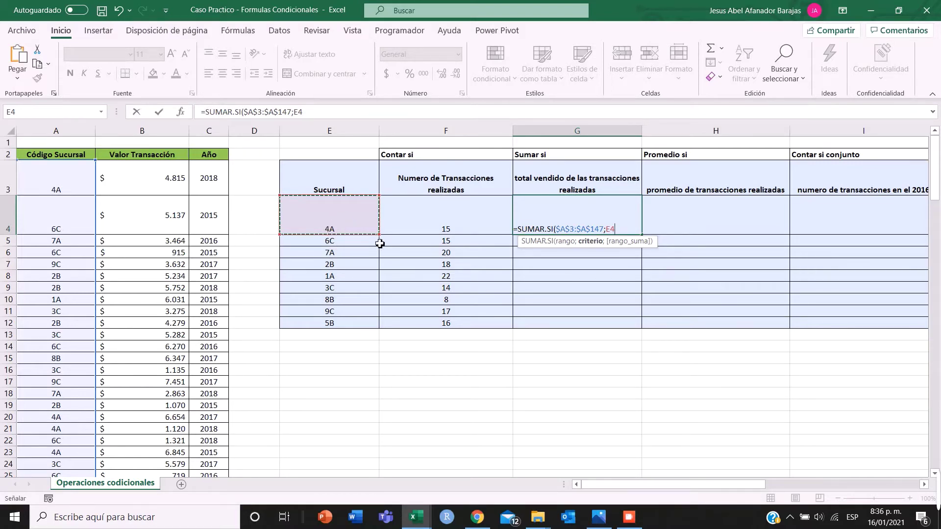
type(";")
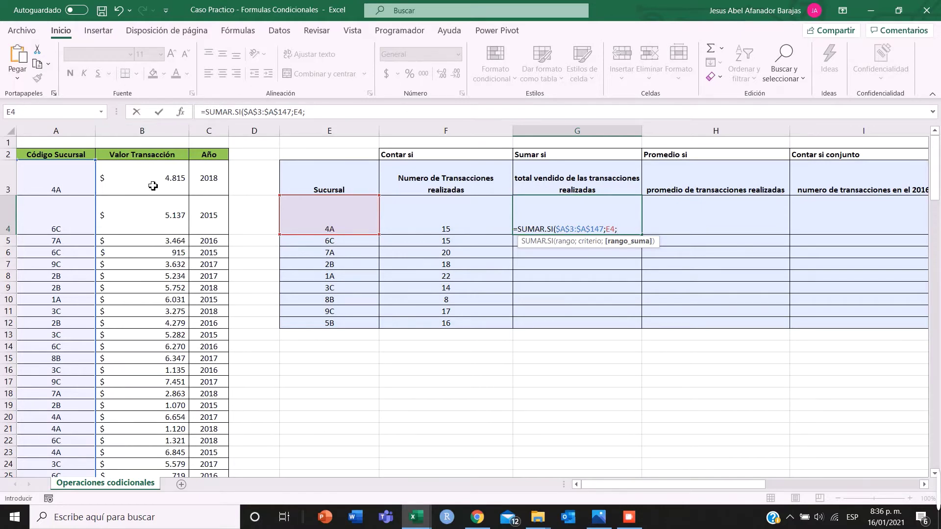
left_click(167, 177)
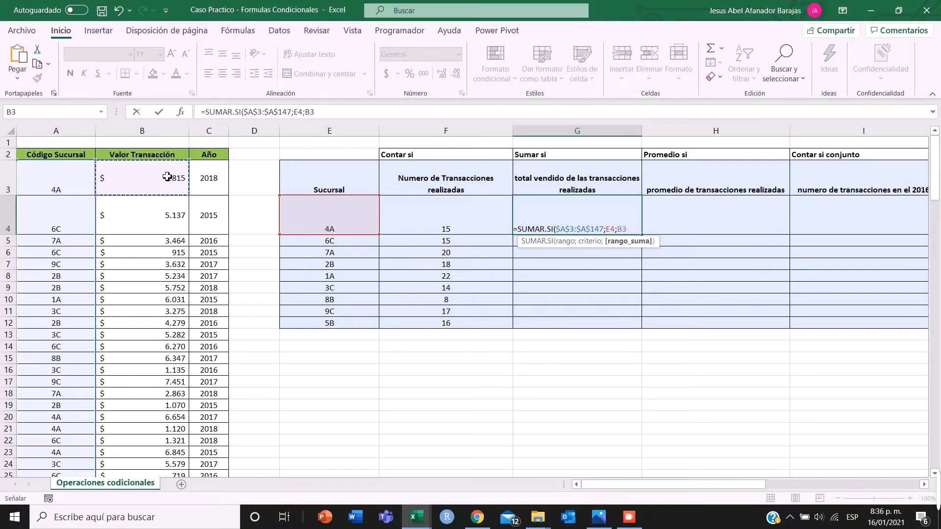
key("ctrl+shift+Down")
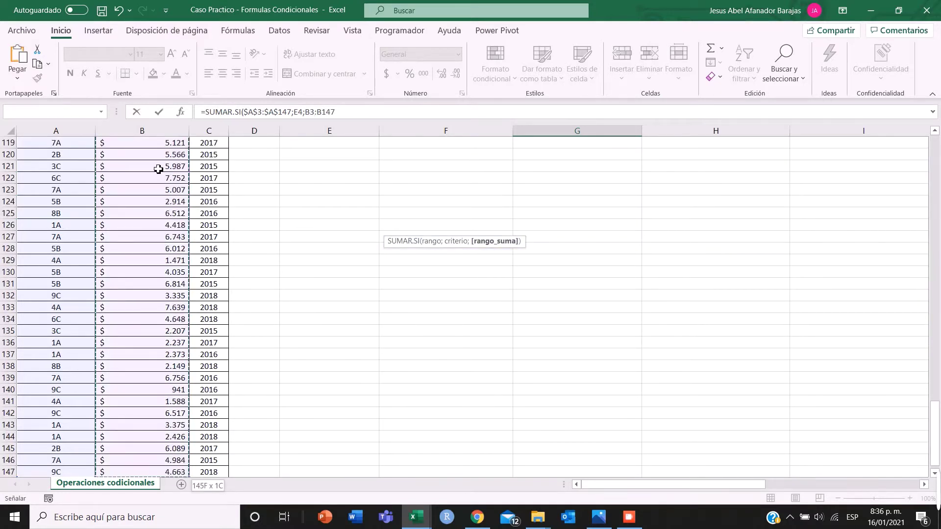
key("F4")
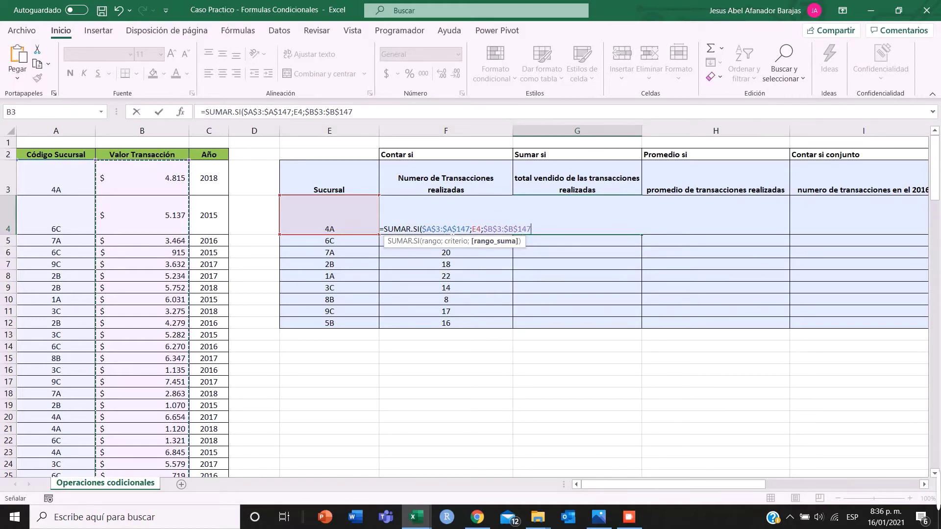
left_click(476, 228)
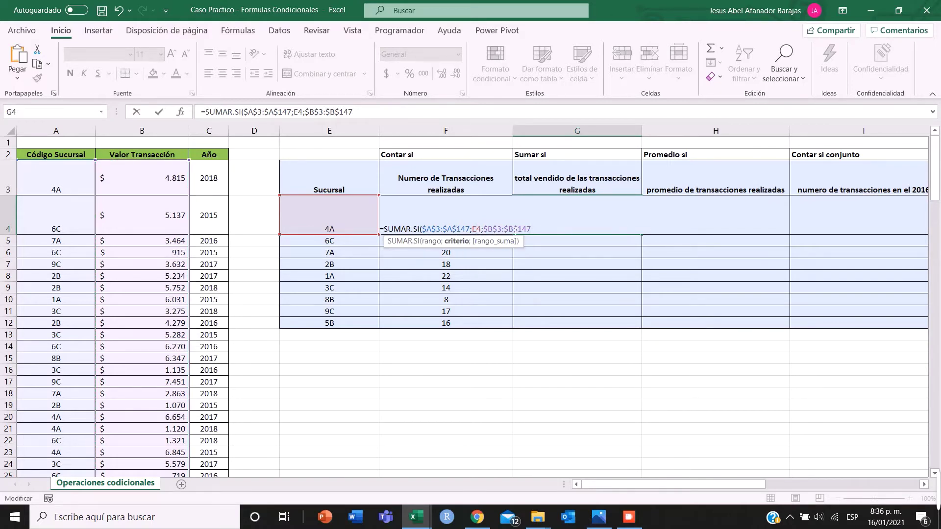
left_click(508, 229)
type(")")
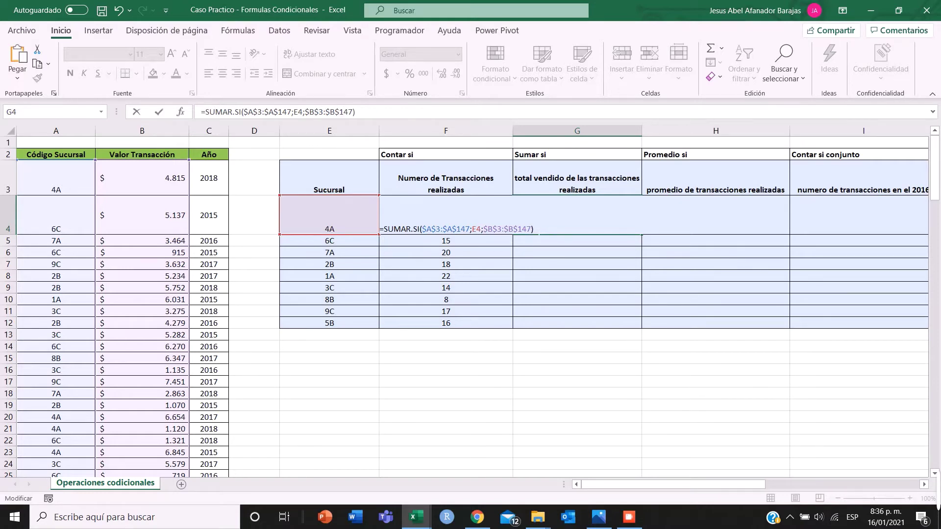
key("Return")
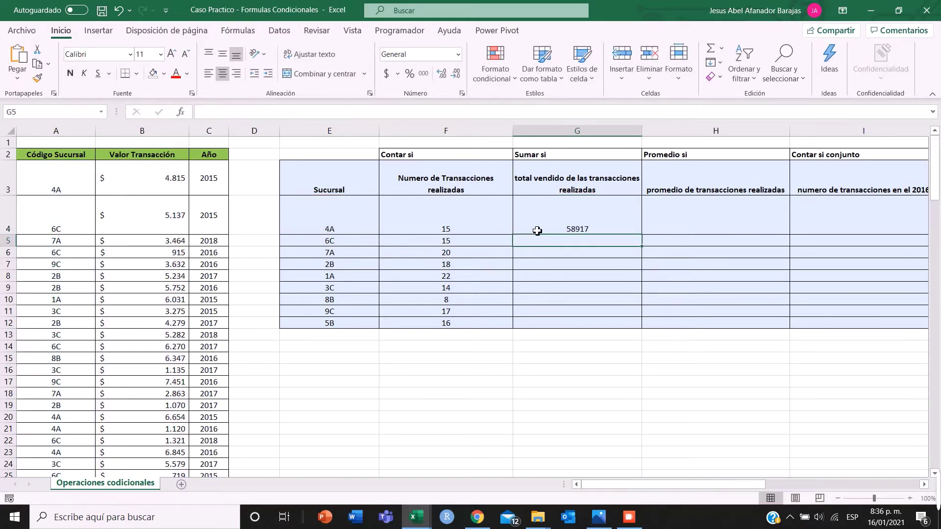
Fill the G4 formula down through G12 and review the sum range and criterion of the G12 formula
left_click(578, 212)
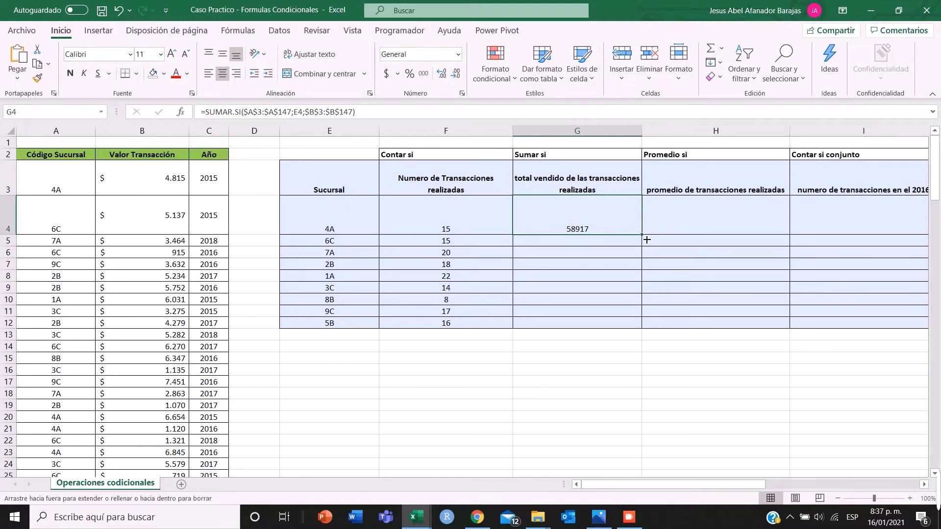
double_click(647, 239)
left_click_drag(596, 225, 594, 327)
left_click(590, 326)
left_click(319, 112)
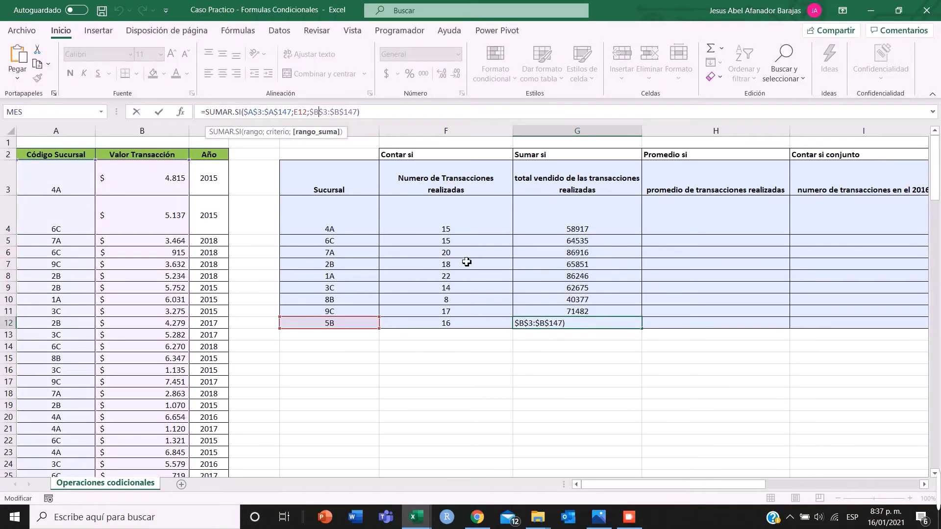
left_click_drag(310, 112, 358, 112)
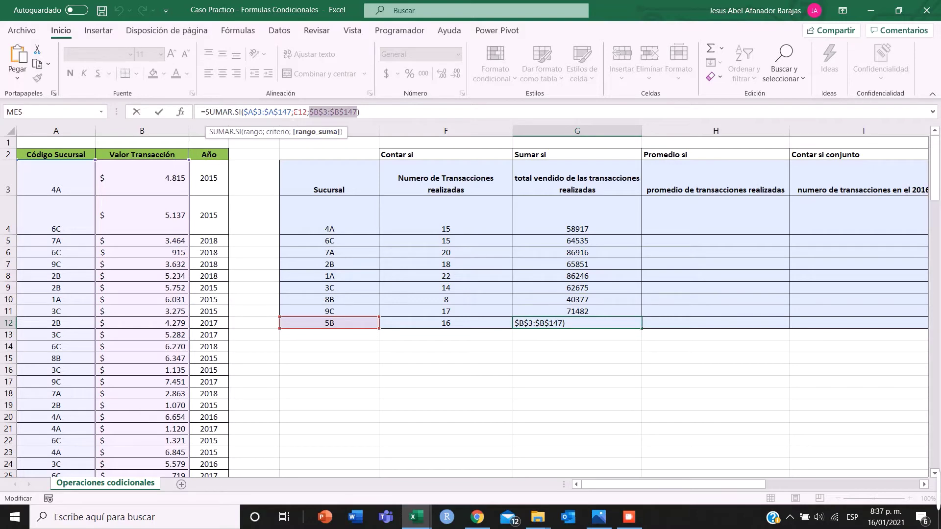
left_click_drag(308, 112, 293, 112)
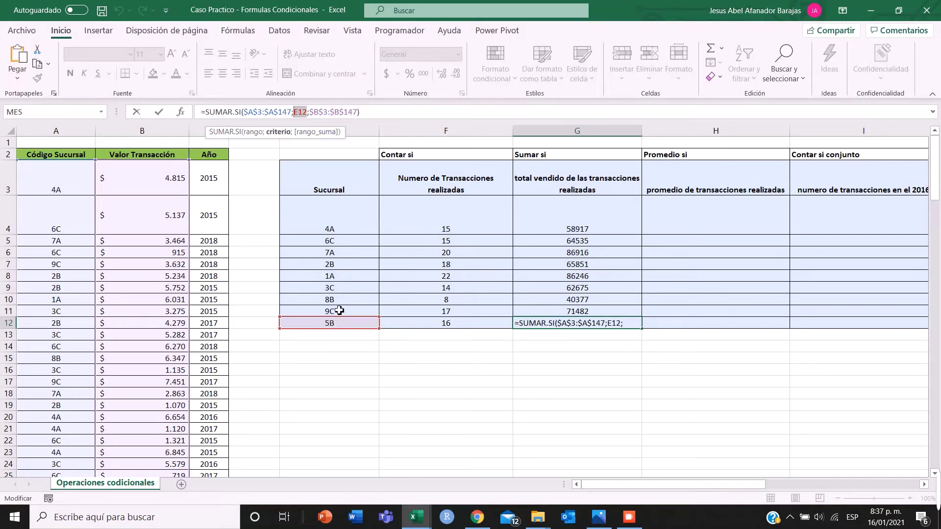
key("Return")
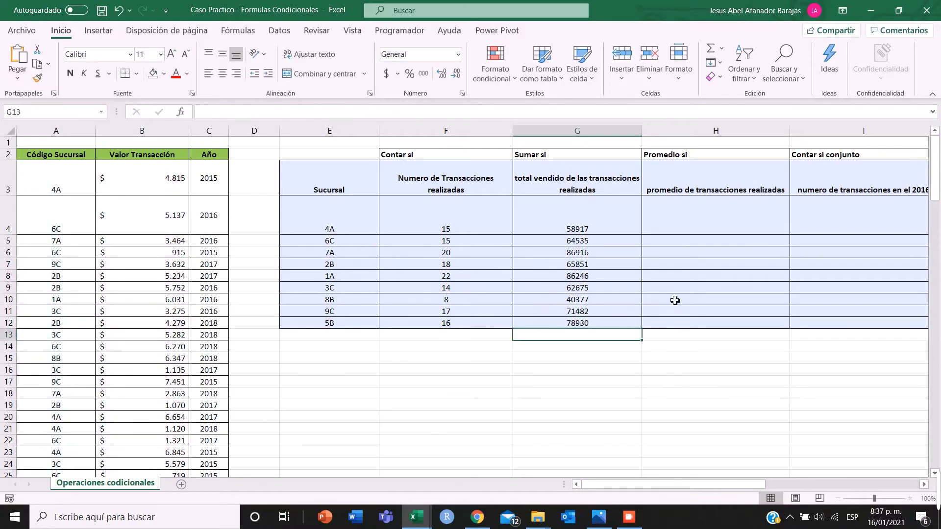
Widen column H and start a PROMEDIO.SI formula in H4
left_click(662, 224)
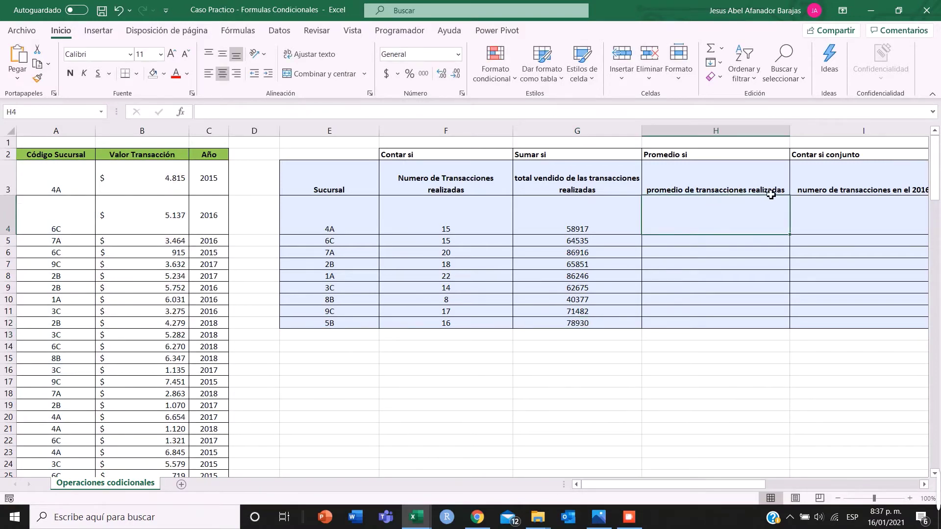
left_click_drag(796, 141, 827, 141)
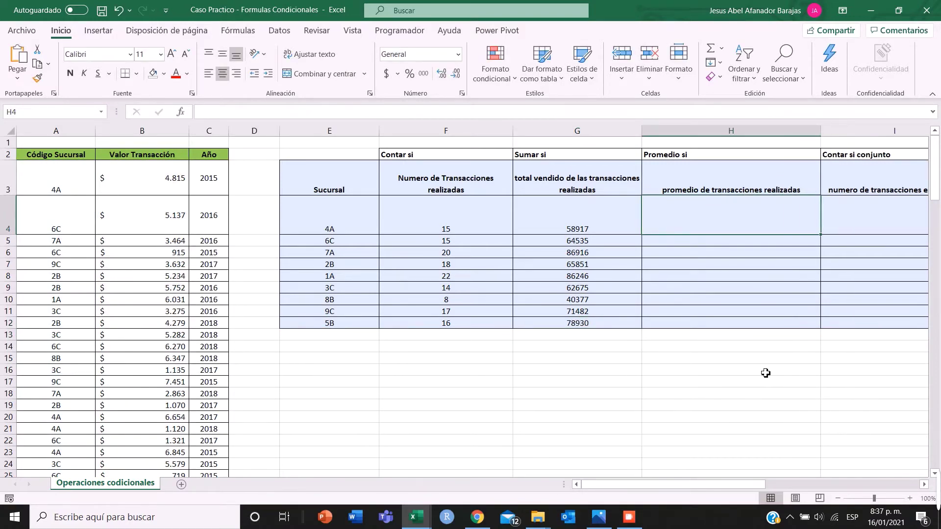
left_click_drag(765, 485, 888, 486)
double_click(484, 216)
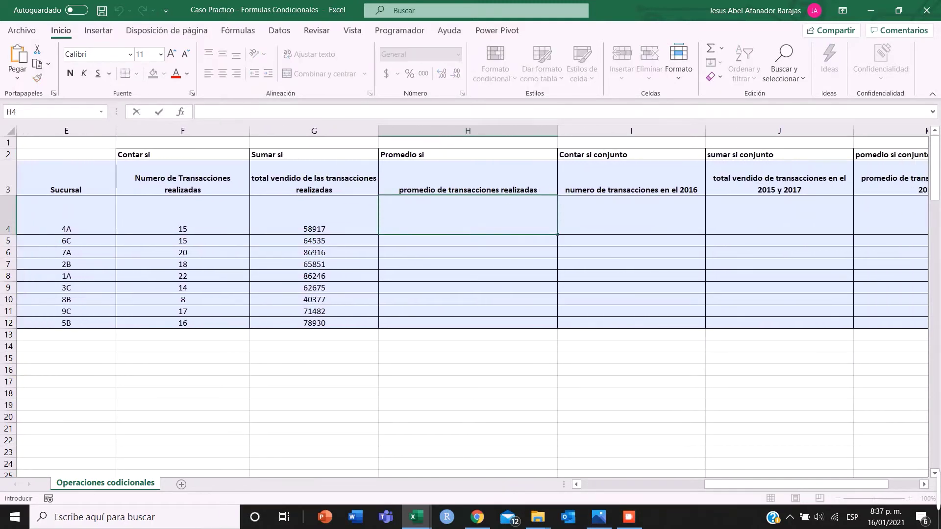
type("=")
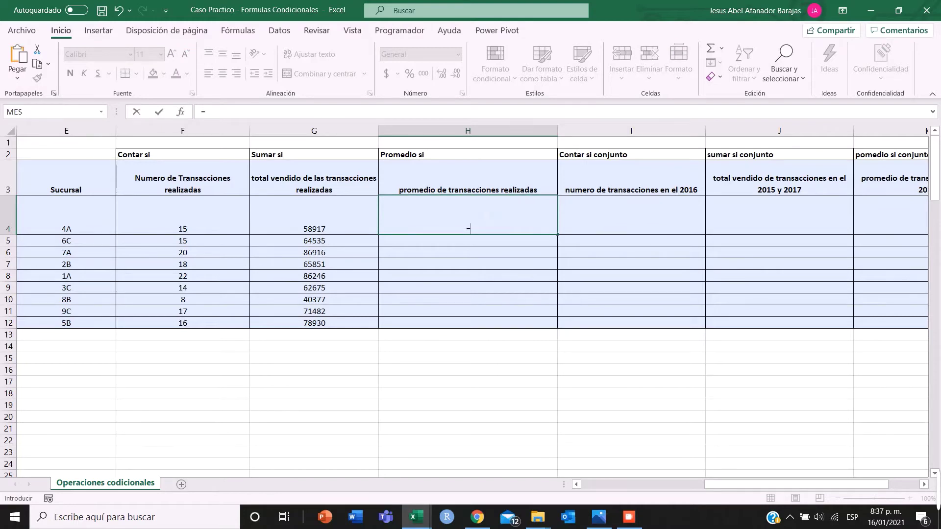
type("prome")
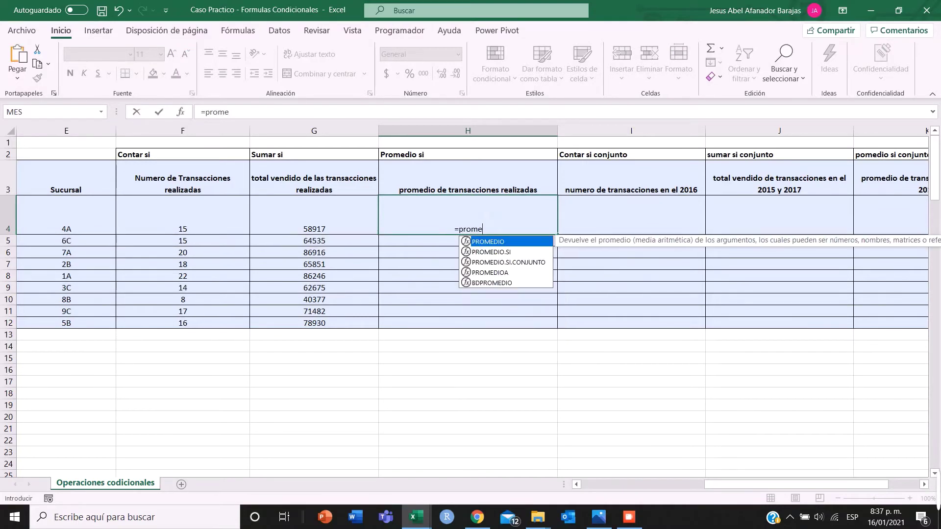
double_click(511, 253)
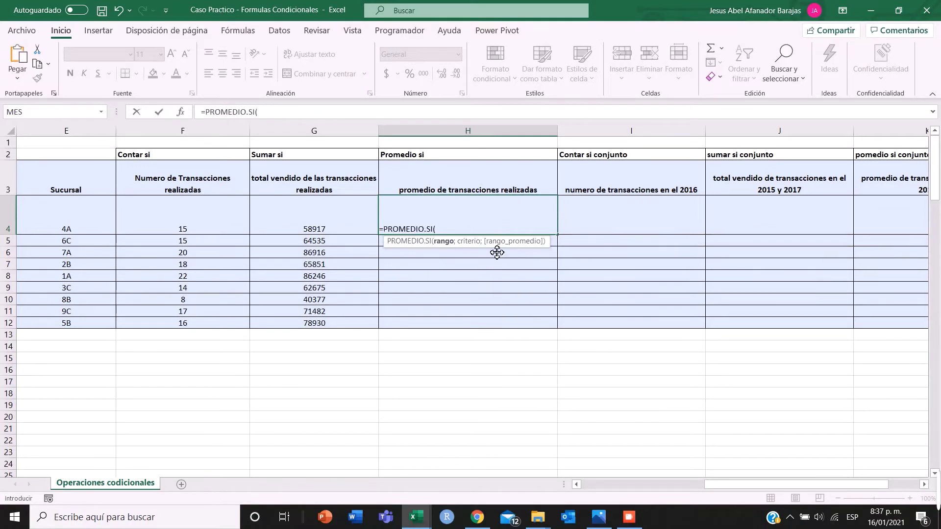
Set the branch codes $A$3:$A$147 as the absolute criteria range of the H4 formula
left_click_drag(711, 486, 622, 483)
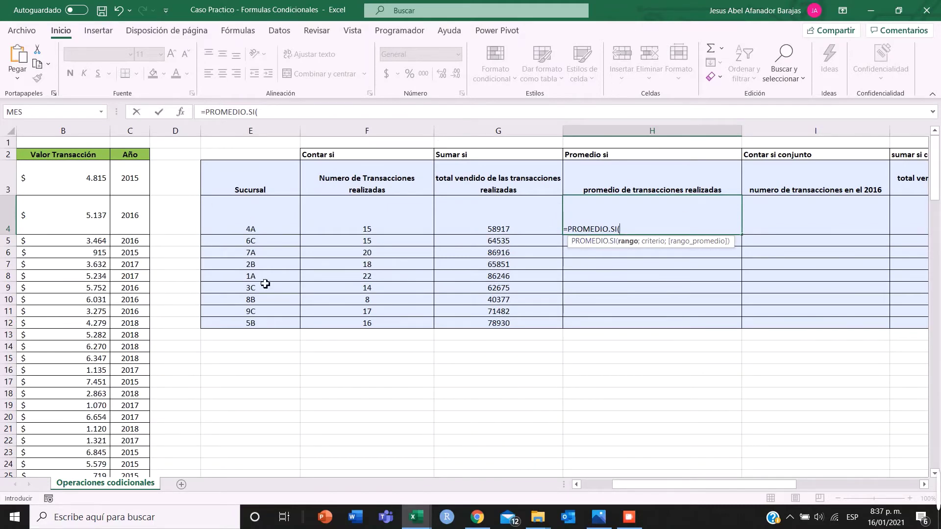
left_click_drag(632, 486, 598, 488)
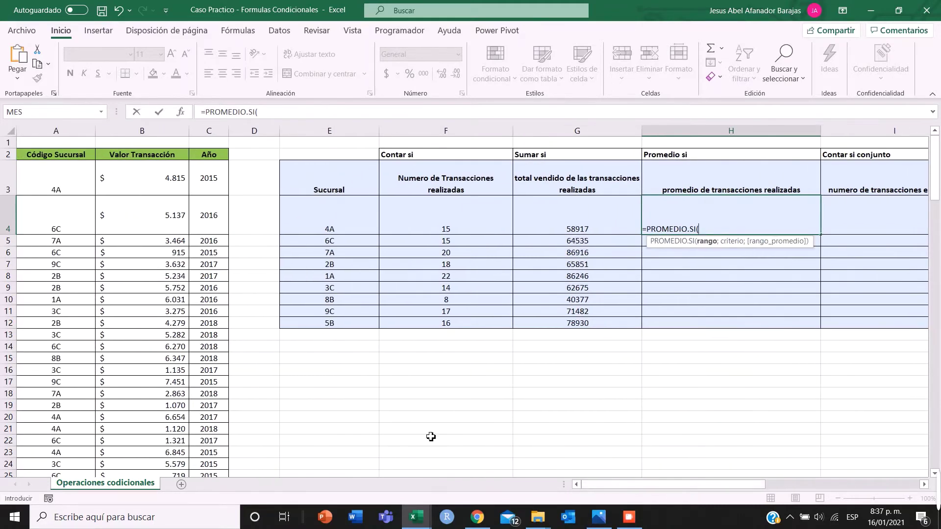
left_click(64, 189)
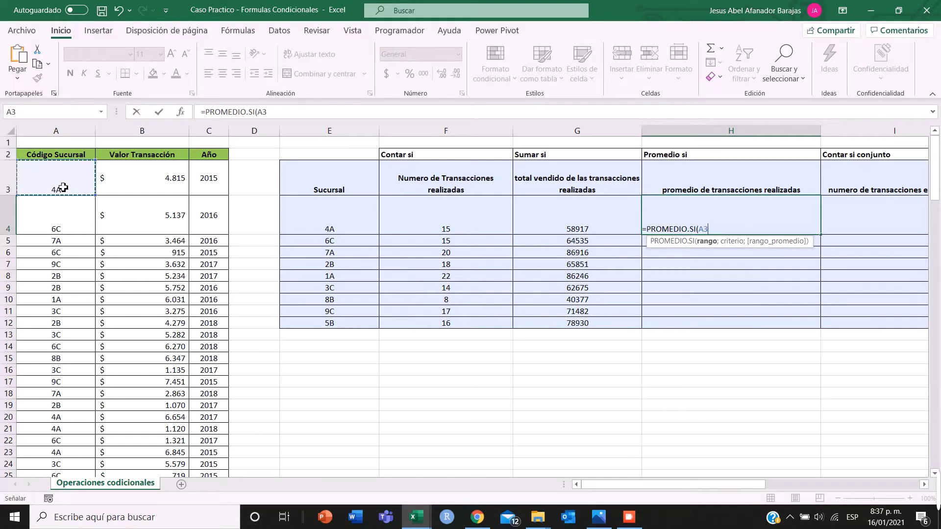
key("ctrl+shift+Down")
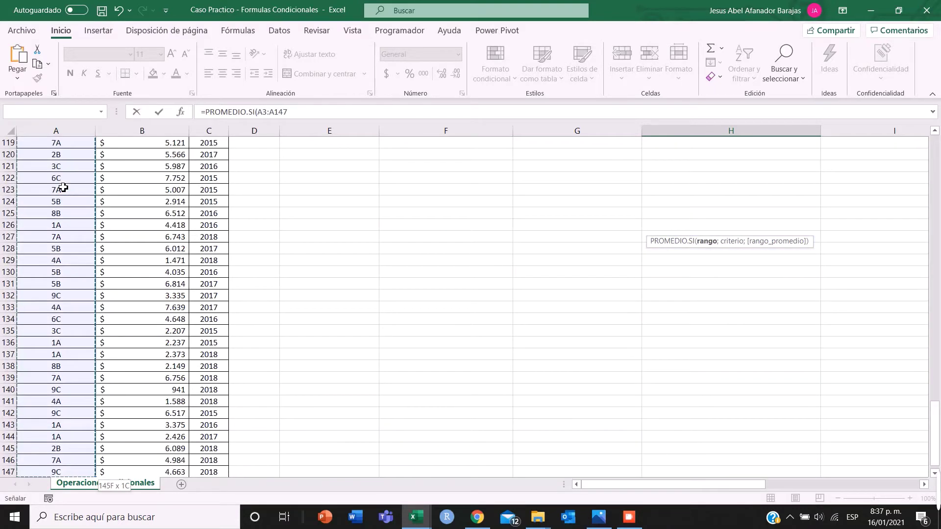
key("F4")
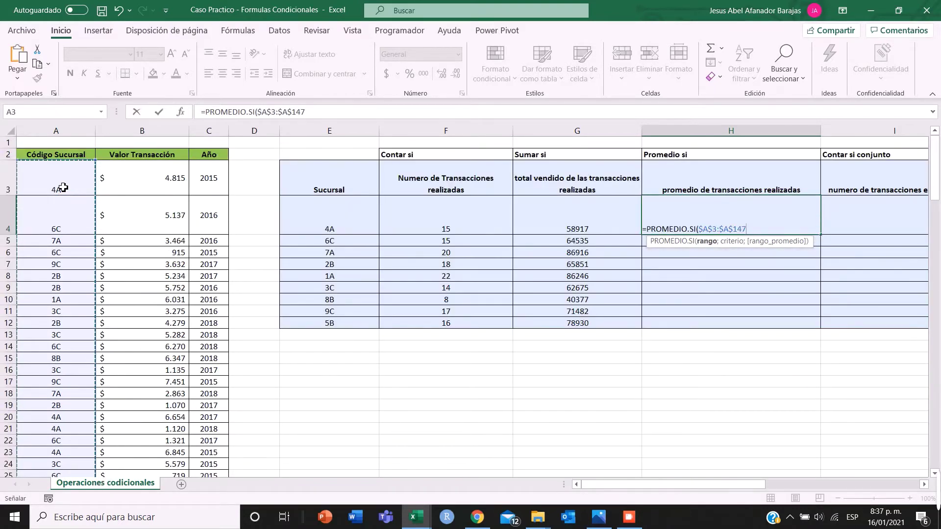
type(";")
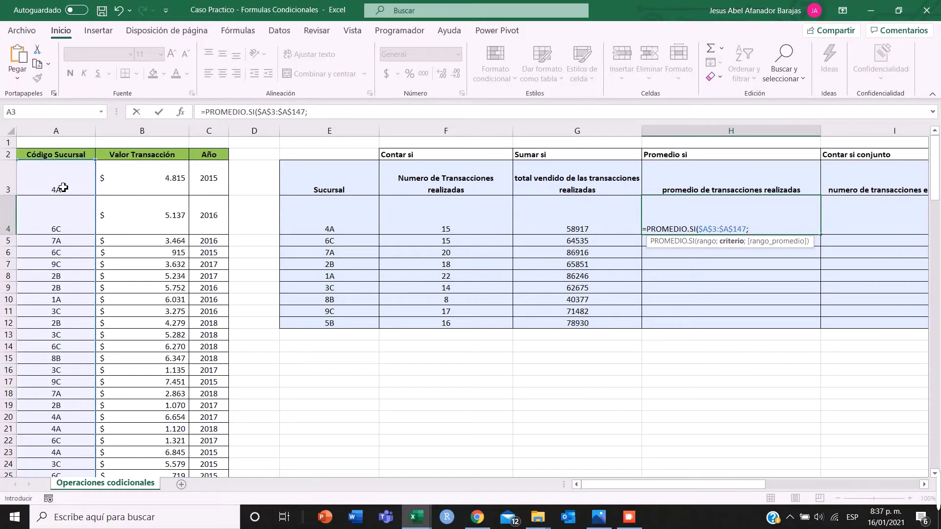
Complete the H4 formula with cell E4 as the criterion and $B$3:$B$147 as the absolute average range
left_click(331, 223)
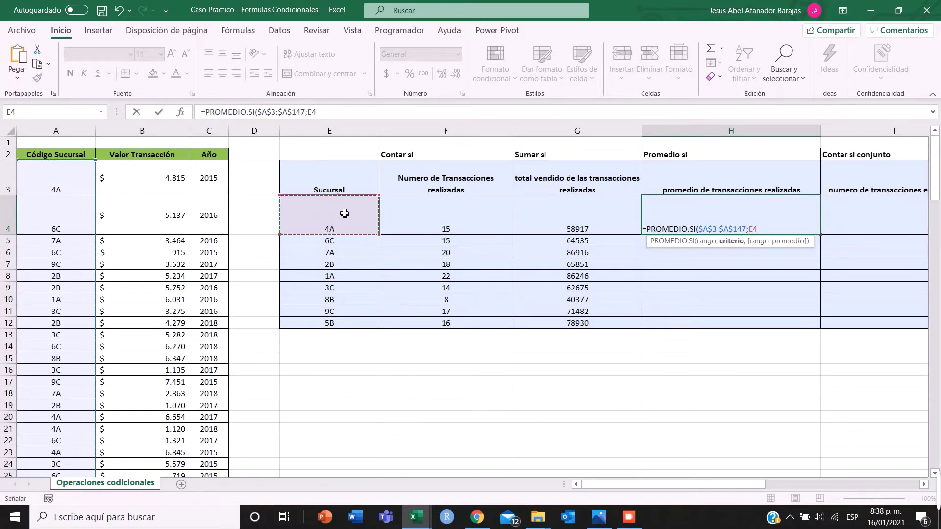
type(";")
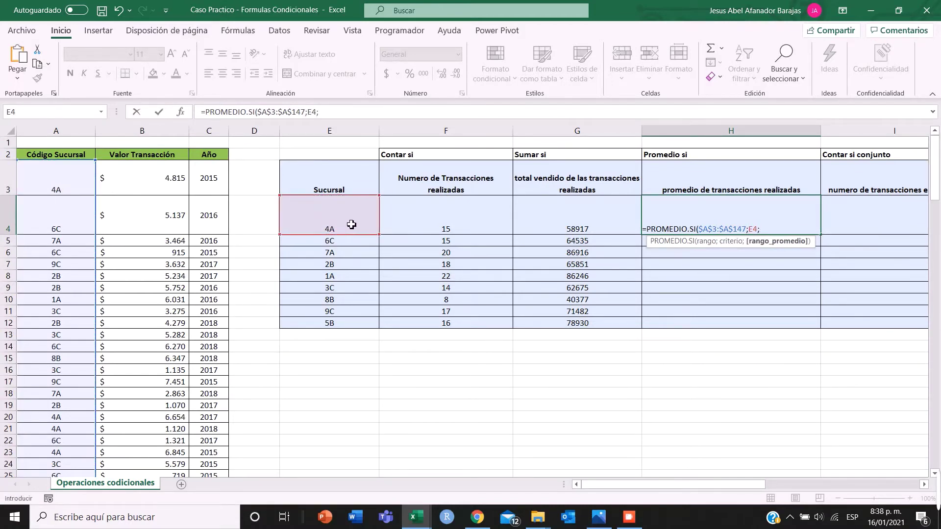
left_click(164, 188)
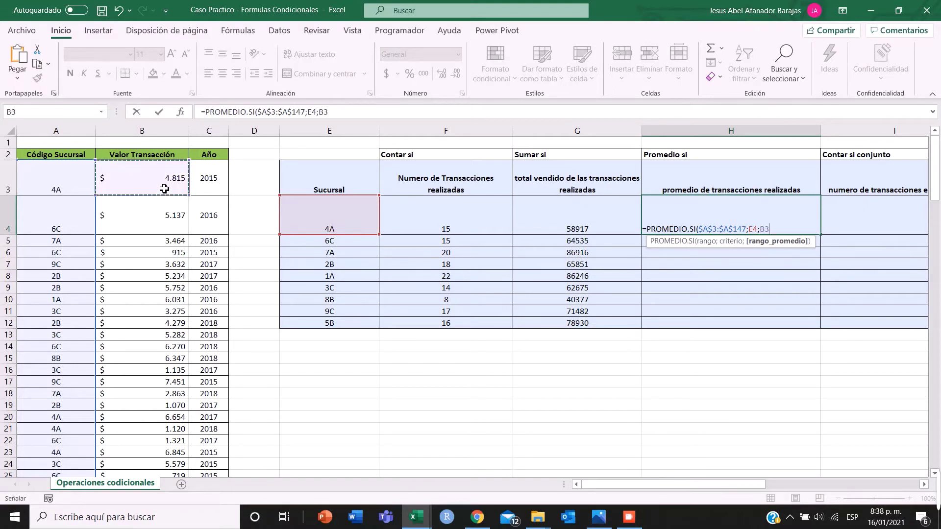
key("ctrl+shift+Down")
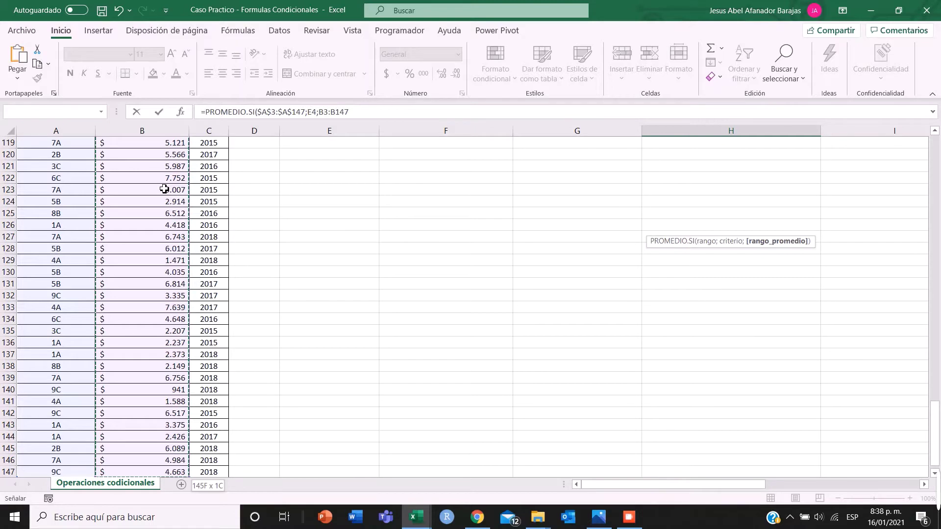
key("F4")
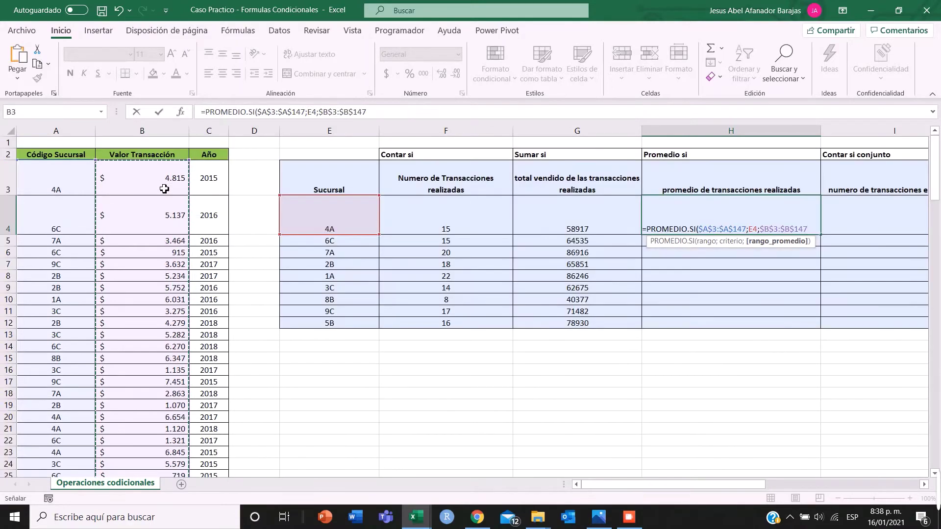
type(")")
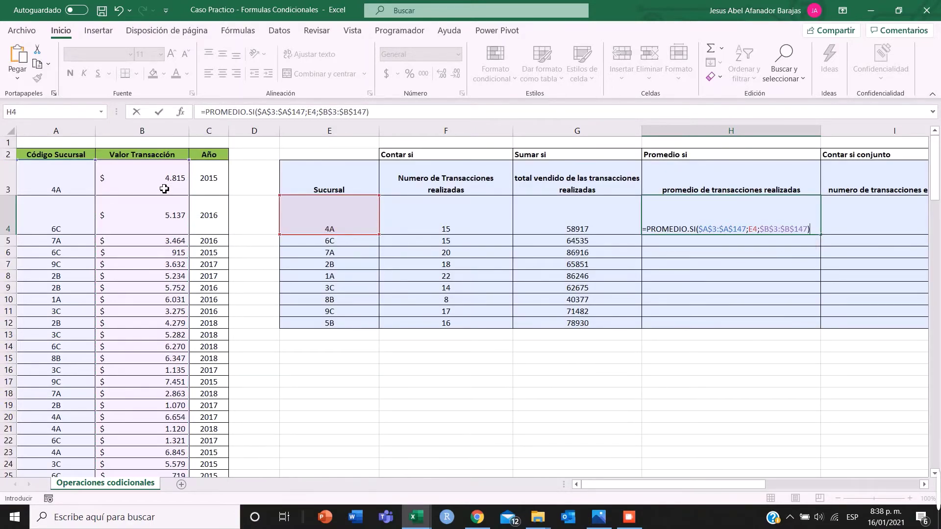
key("Return")
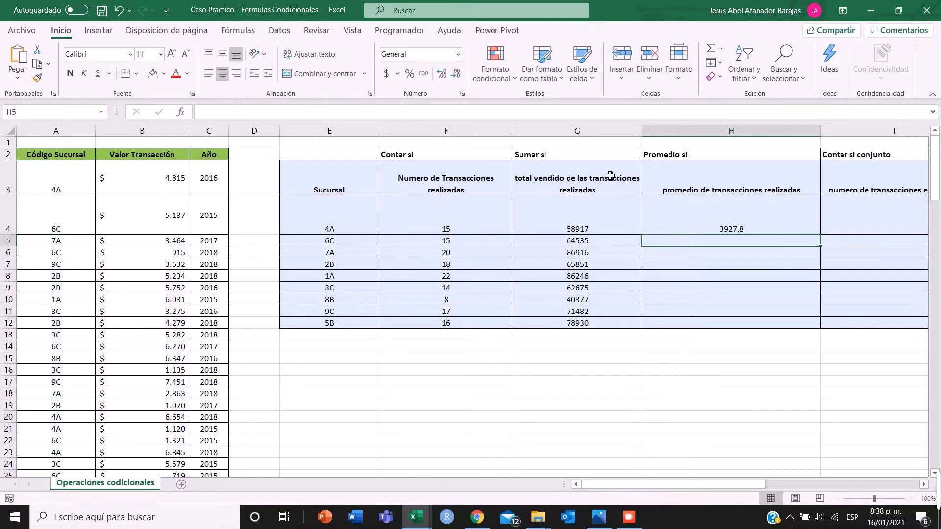
Review the arguments of the H4 formula and fill it down through H12
left_click(677, 213)
left_click(365, 112)
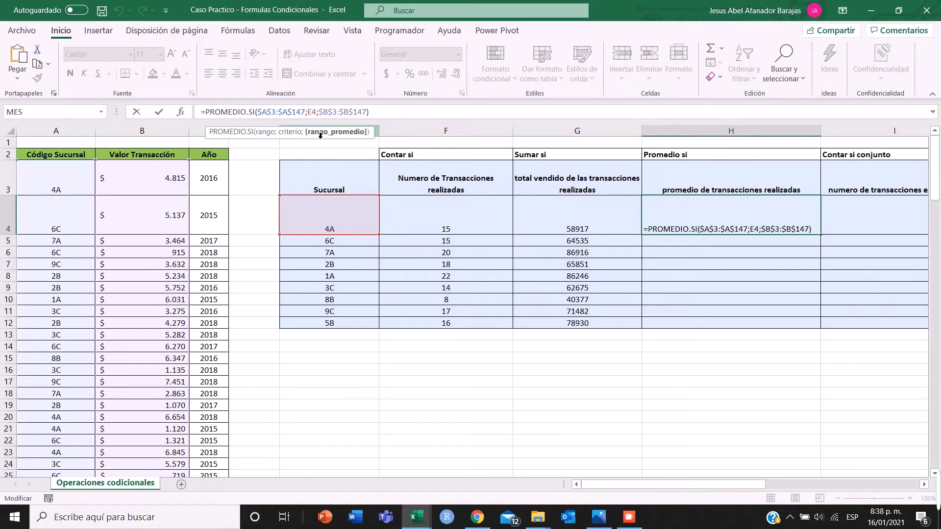
key("Return")
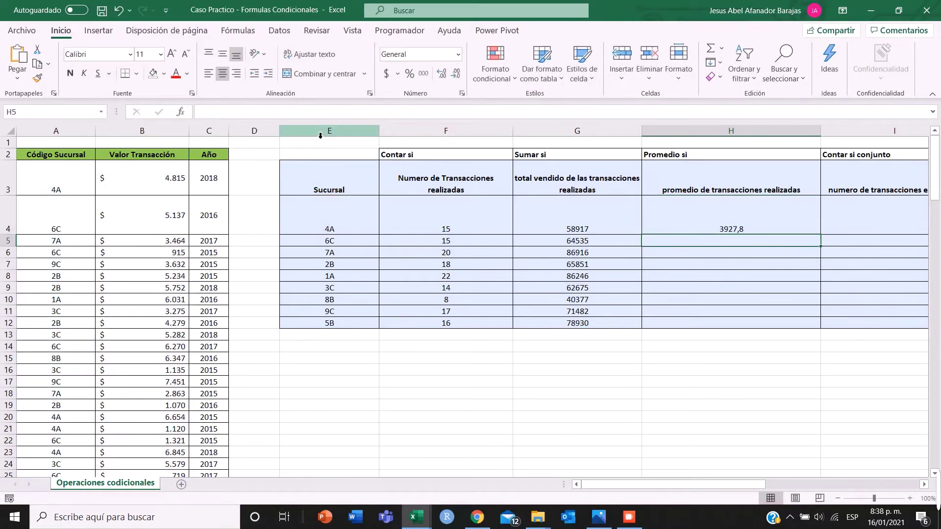
left_click(720, 214)
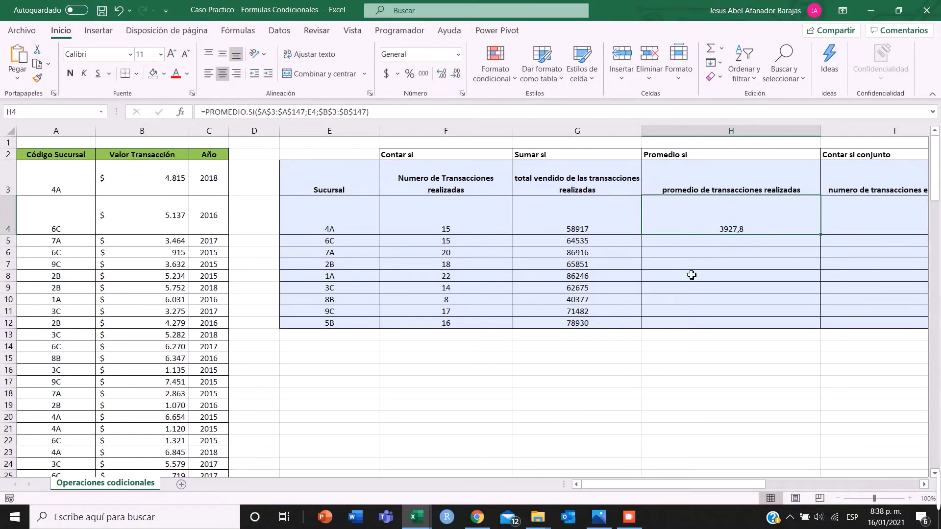
double_click(827, 239)
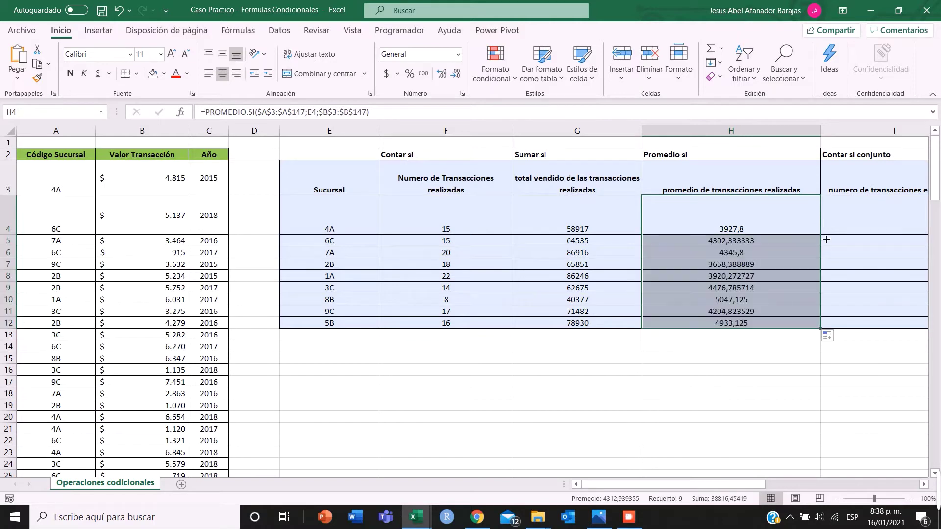
left_click(711, 347)
Format the averages in H4:H12 to show no decimal places
left_click(749, 217)
left_click_drag(744, 241, 735, 323)
left_click(457, 74)
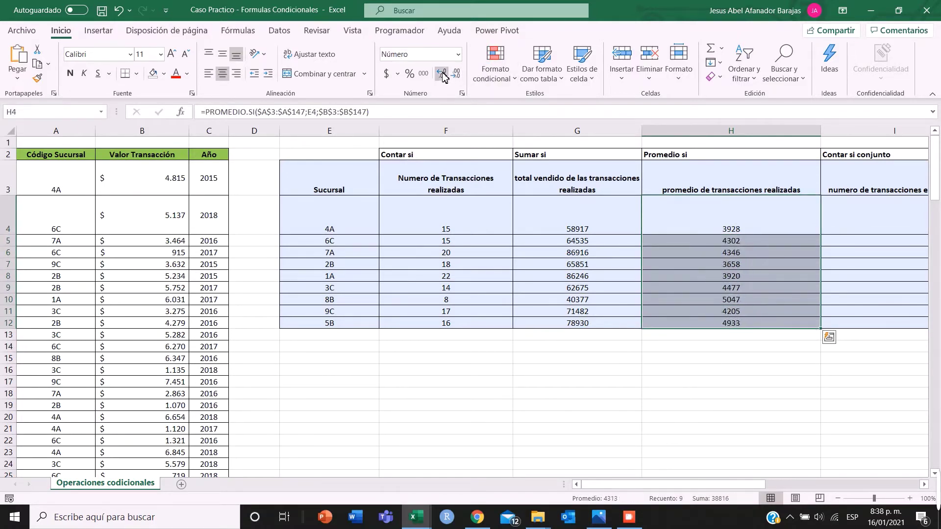
left_click(756, 382)
Narrow column H and review the PROMEDIO.SI formula in H4
left_click_drag(754, 487, 908, 487)
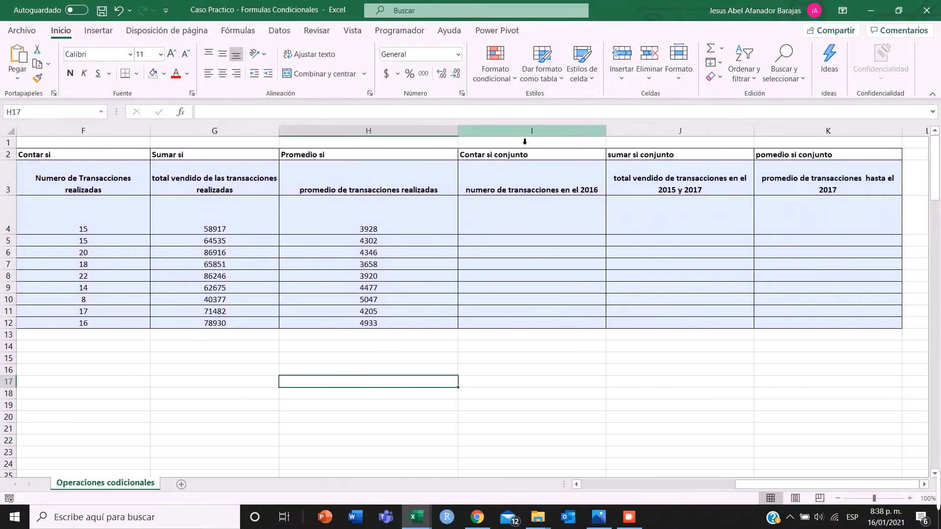
left_click_drag(460, 142, 413, 146)
left_click(368, 210)
key("F2")
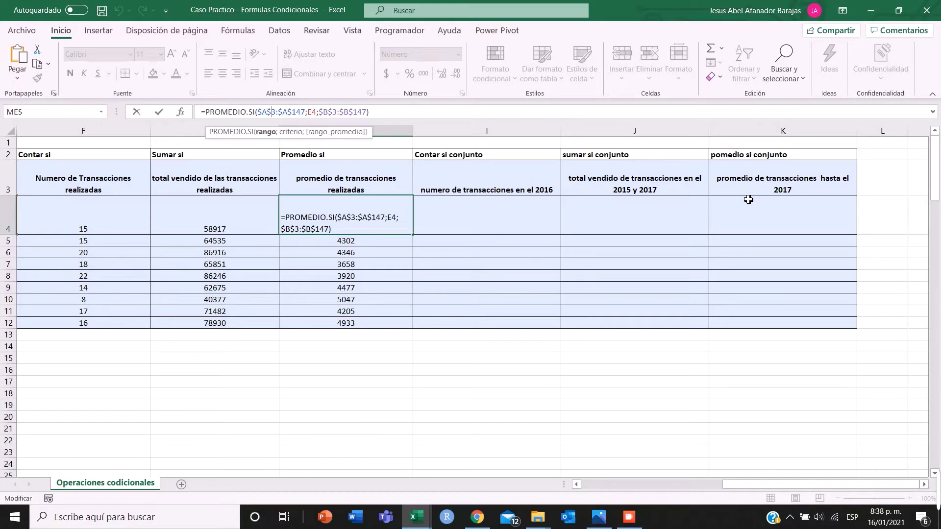
key("Return")
double_click(498, 231)
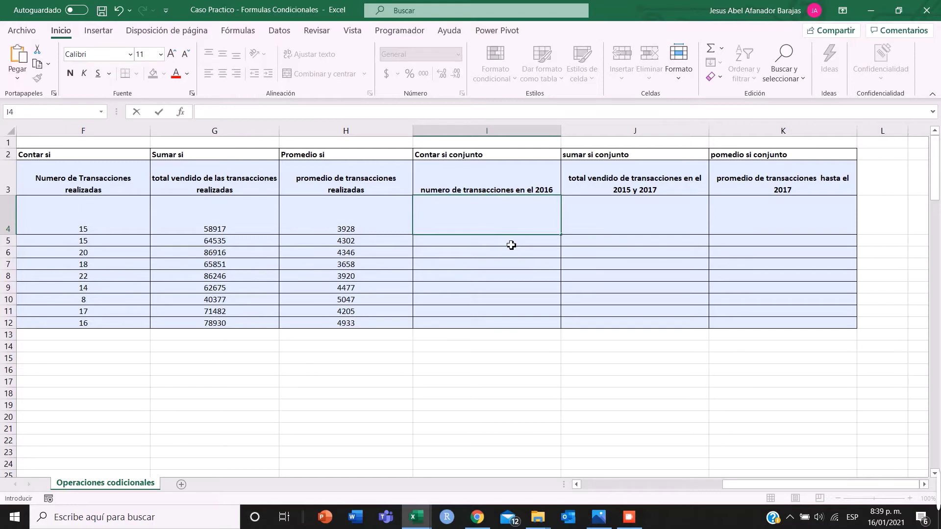
type("Cont")
key("BackSpace")
key("BackSpace")
key("BackSpace")
key("BackSpace")
key("BackSpace")
type("=conta")
key("BackSpace")
key("BackSpace")
key("BackSpace")
key("BackSpace")
key("BackSpace")
key("BackSpace")
key("Escape")
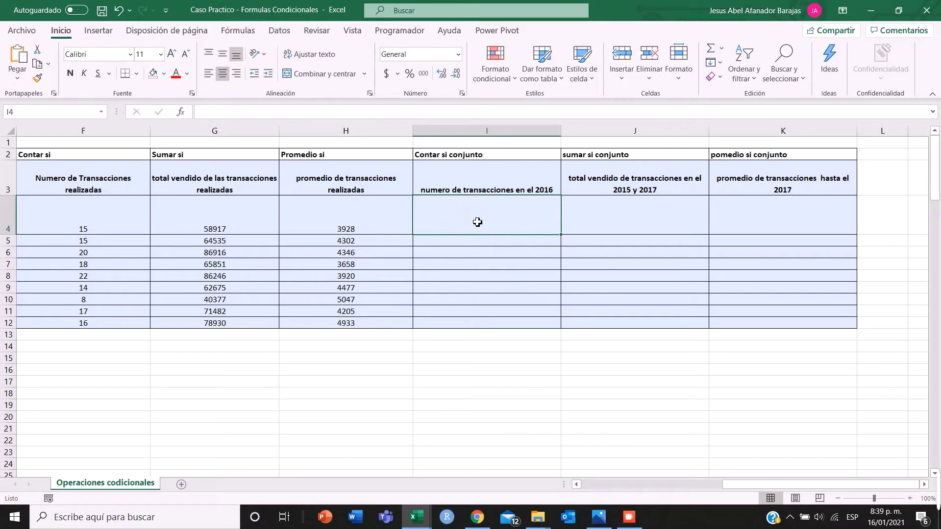
Start a CONTAR.SI.CONJUNTO formula in I4 with the absolute branch code range $A$3:$A$147 as the first criteria range
type("=con")
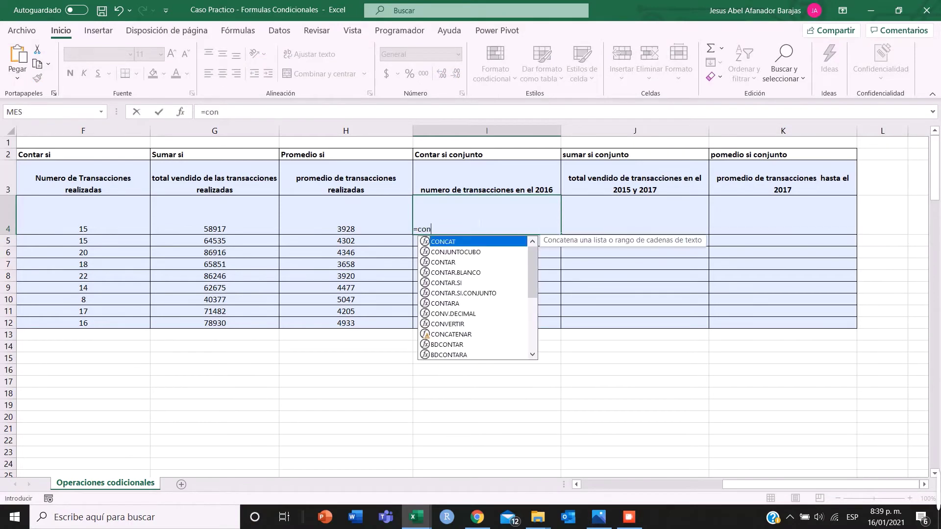
left_click(466, 294)
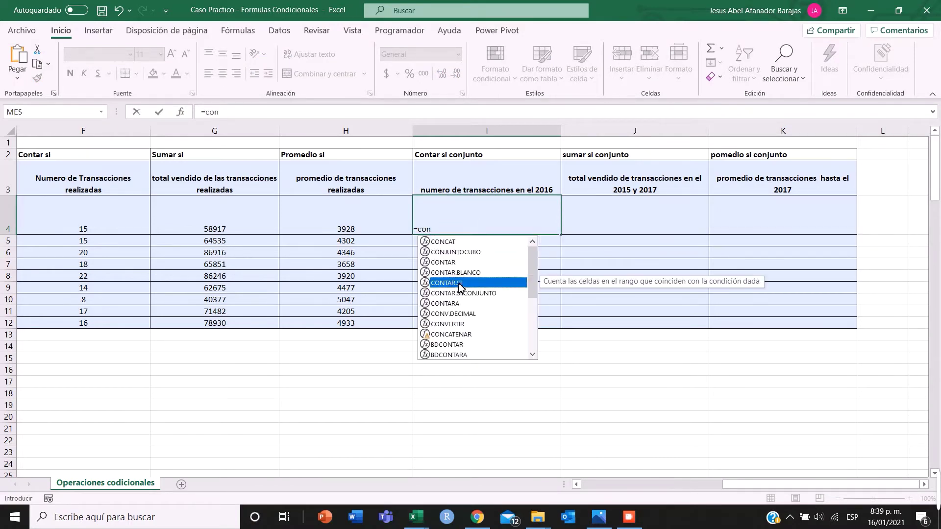
double_click(468, 294)
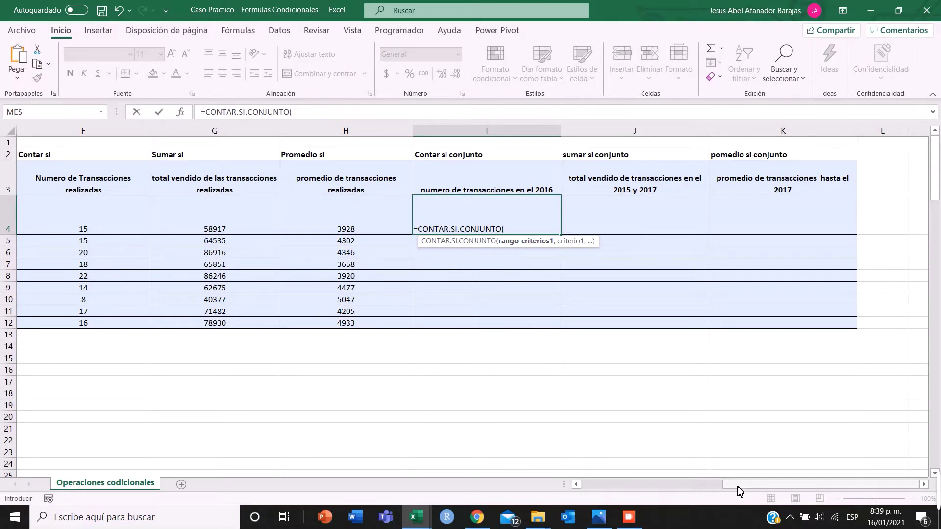
scroll(741, 490, "left", 3)
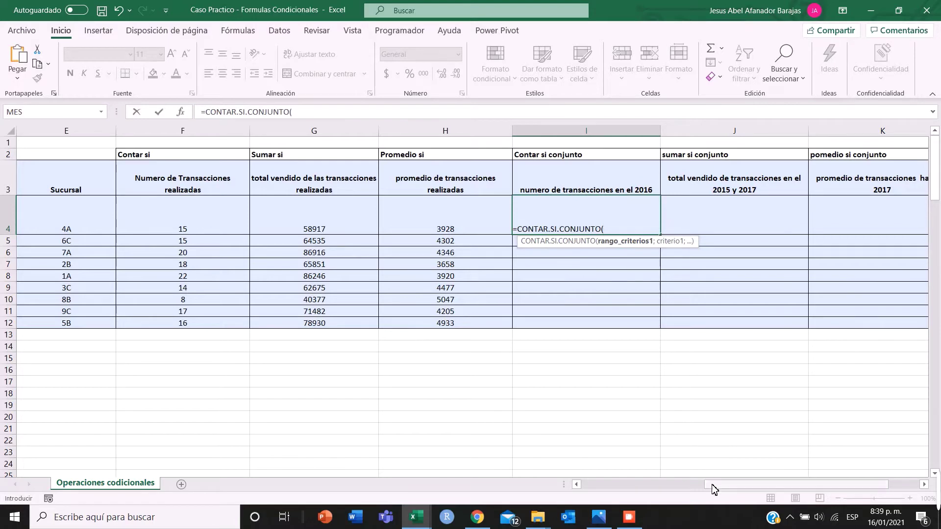
left_click_drag(708, 485, 584, 489)
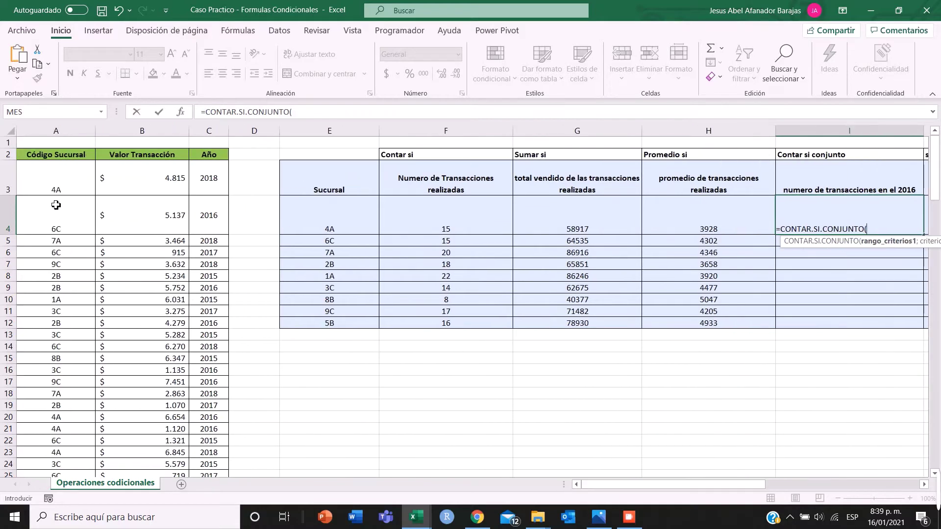
left_click(49, 185)
key("ctrl+shift+Down")
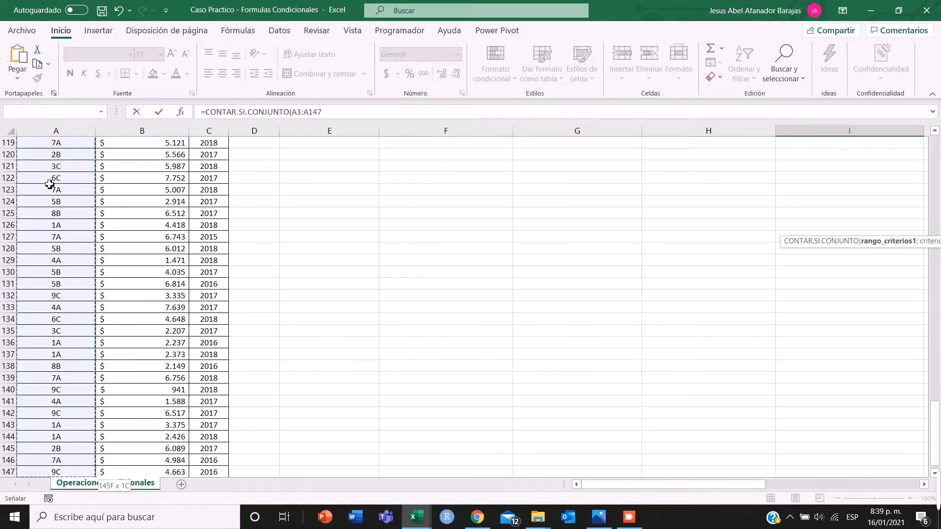
key("F4")
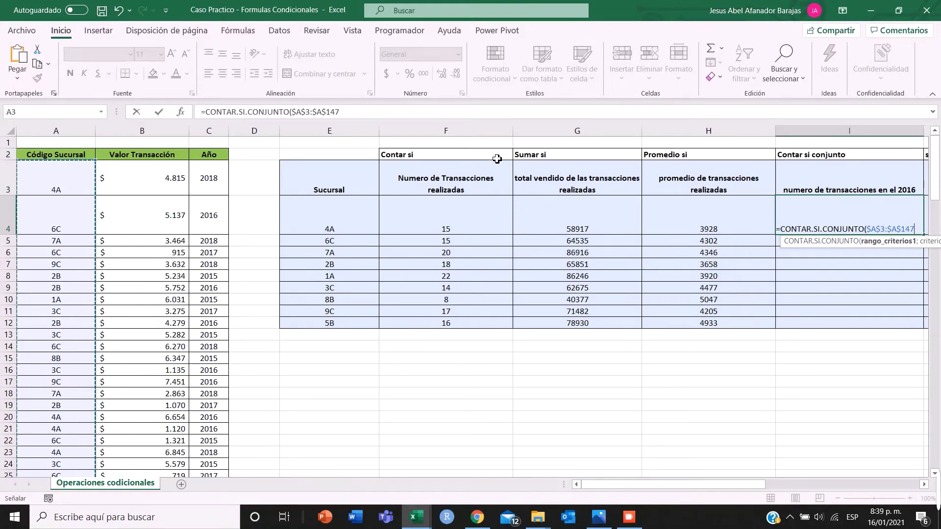
Add branch cell E4 as the first criterion of the CONTAR.SI.CONJUNTO formula in I4
type(";")
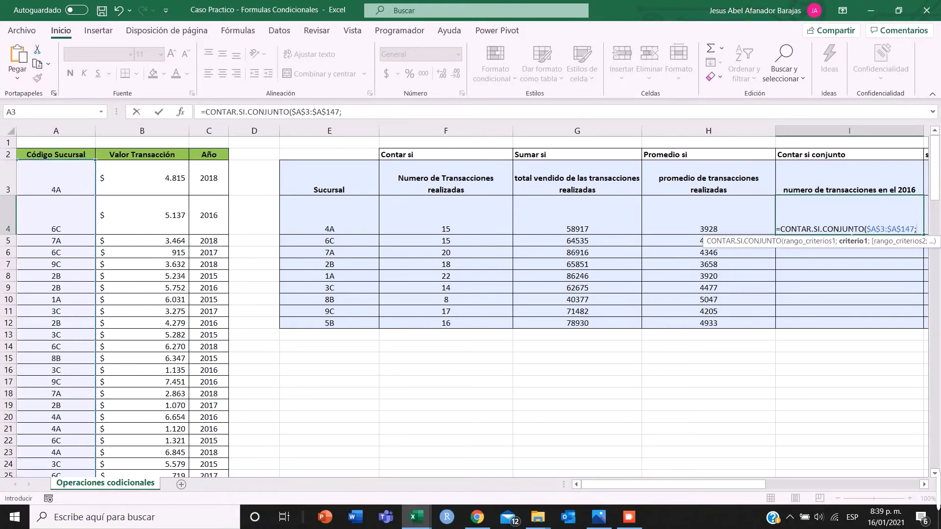
left_click_drag(750, 492, 823, 492)
left_click(172, 227)
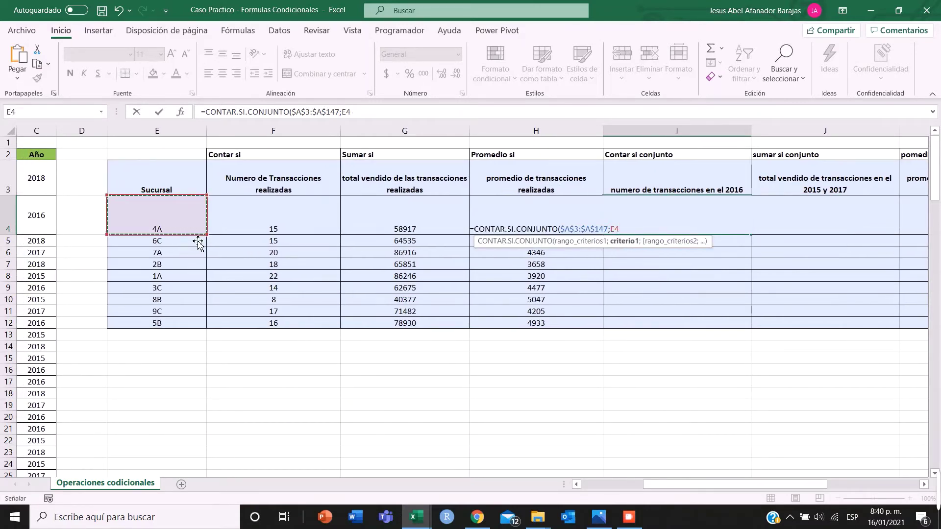
type(";")
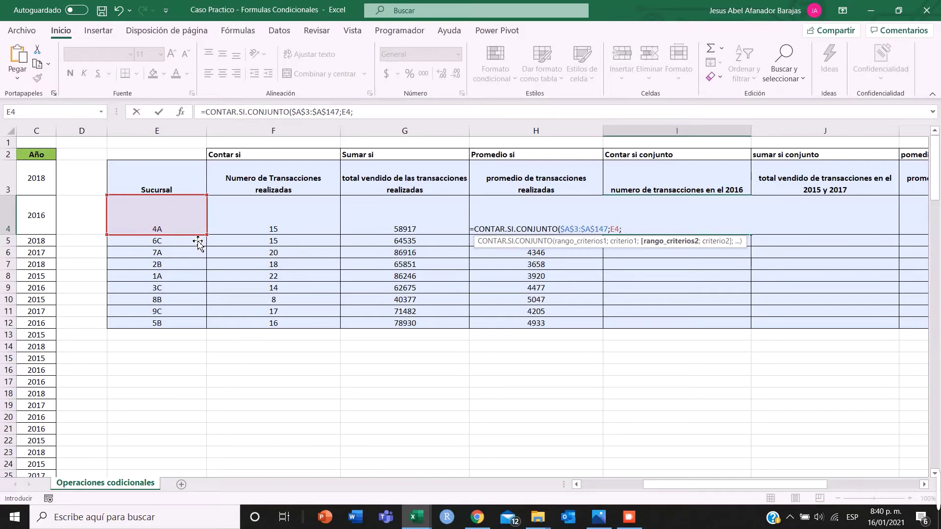
Add the absolute year range $C$3:$C$147 as the second criteria range of the I4 formula
left_click_drag(743, 485, 548, 490)
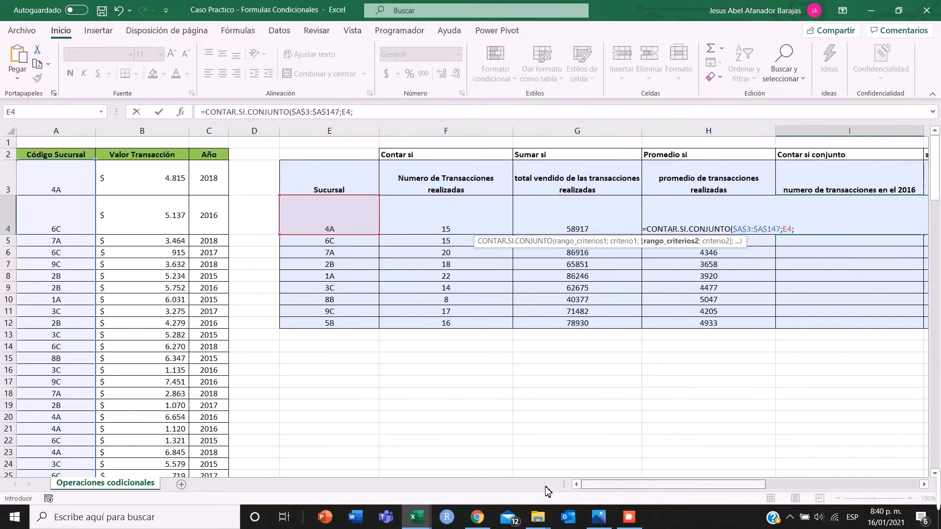
left_click(221, 177)
key("ctrl+shift+Down")
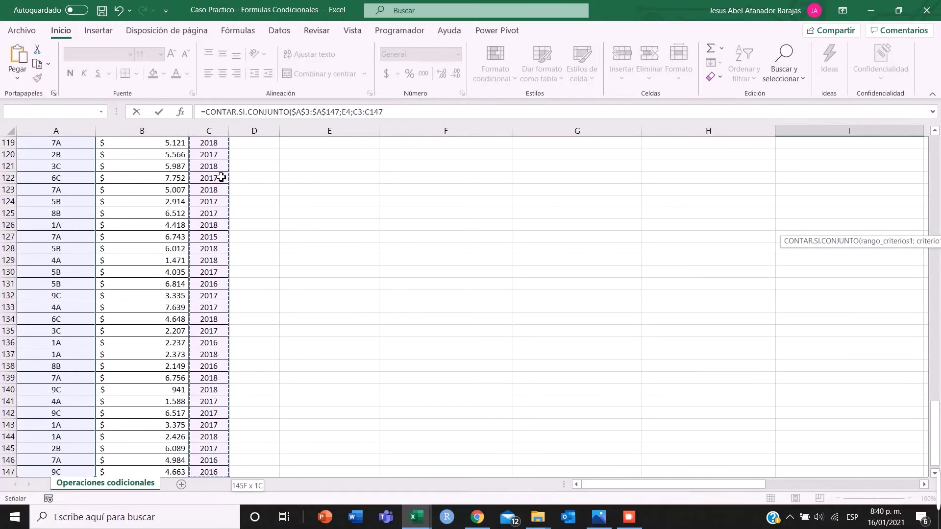
key("F4")
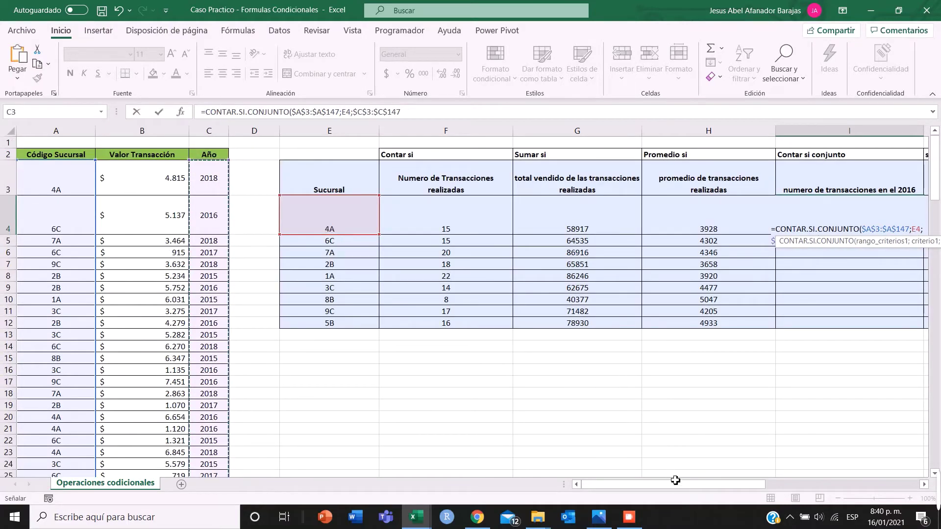
left_click_drag(675, 481, 741, 445)
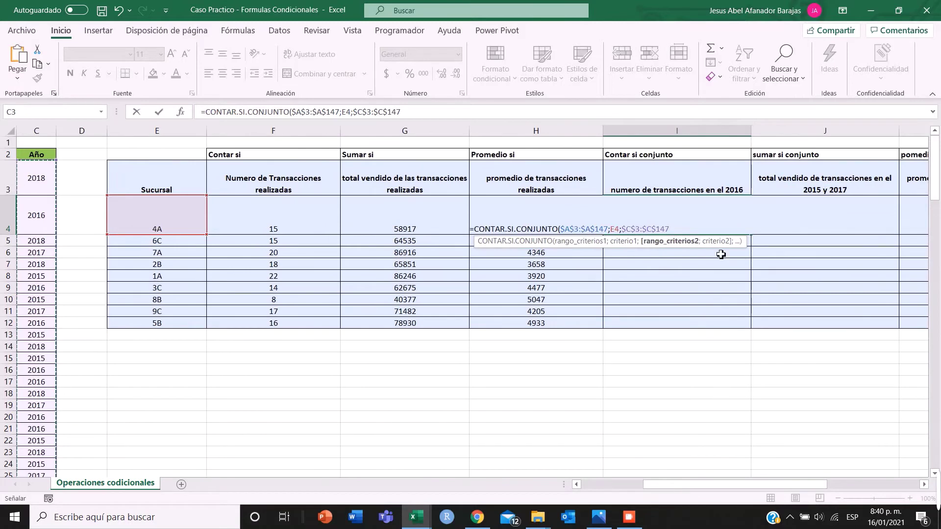
type(";")
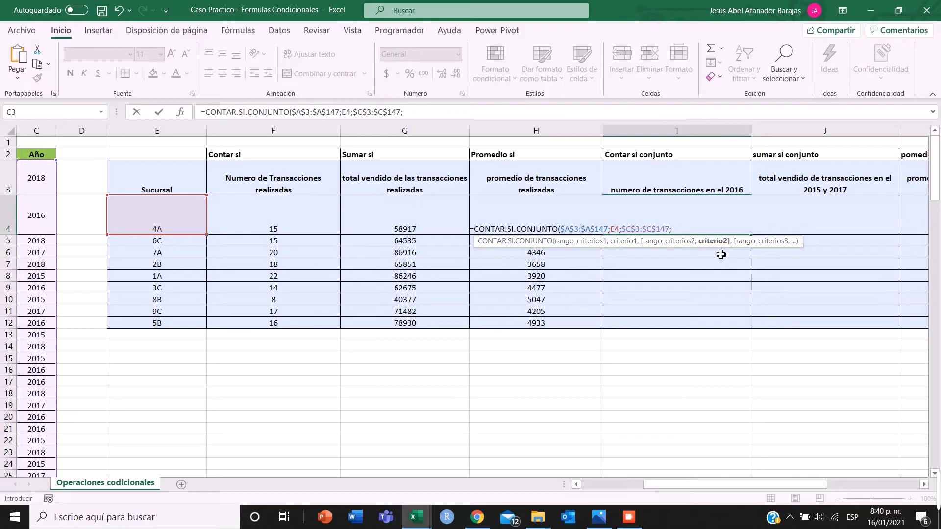
Set the second criterion of the I4 formula to "=2016" and complete the formula
type("\"=2016\"")
double_click(615, 229)
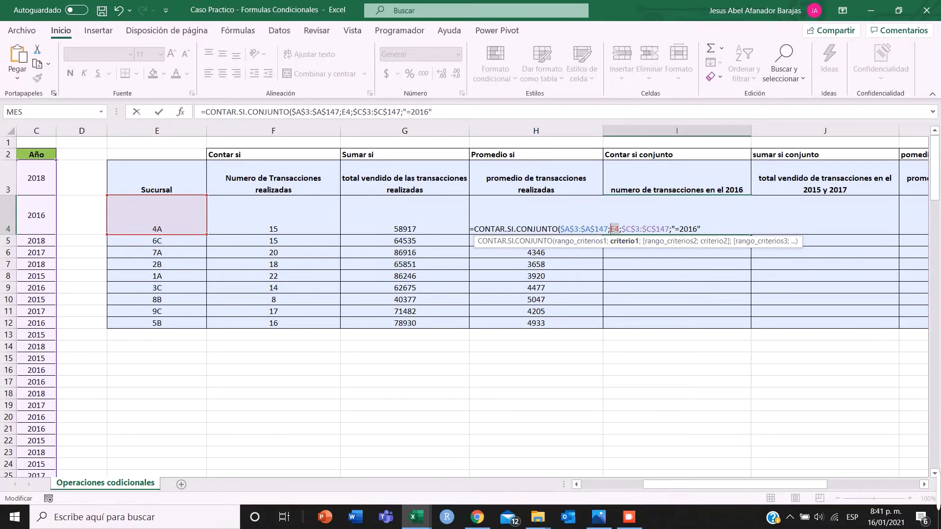
left_click(701, 229)
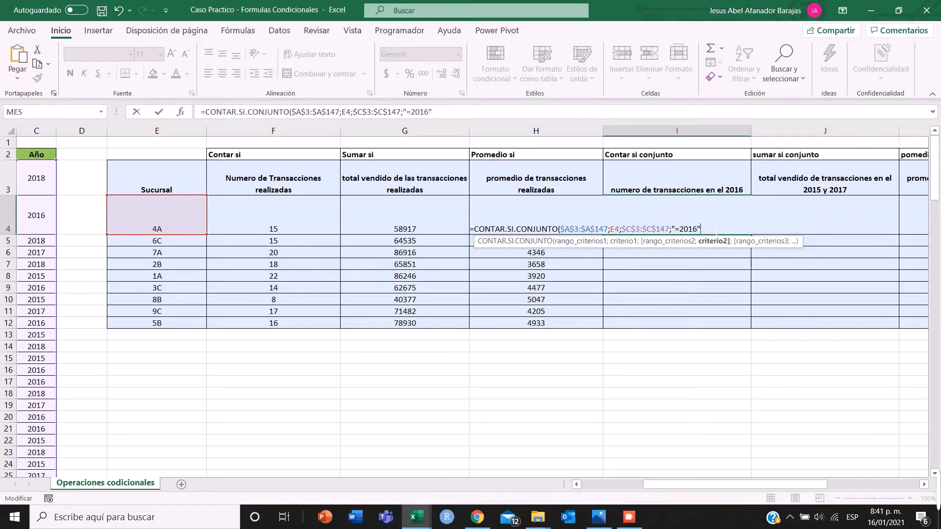
type(")")
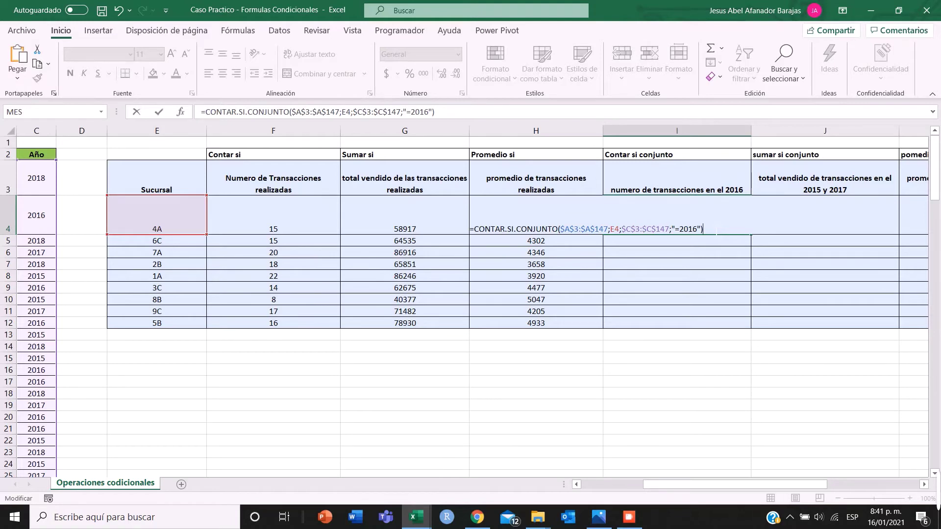
key("Return")
Fill the I4 formula down through I12 and review the formulas in I5 and I4
left_click(715, 230)
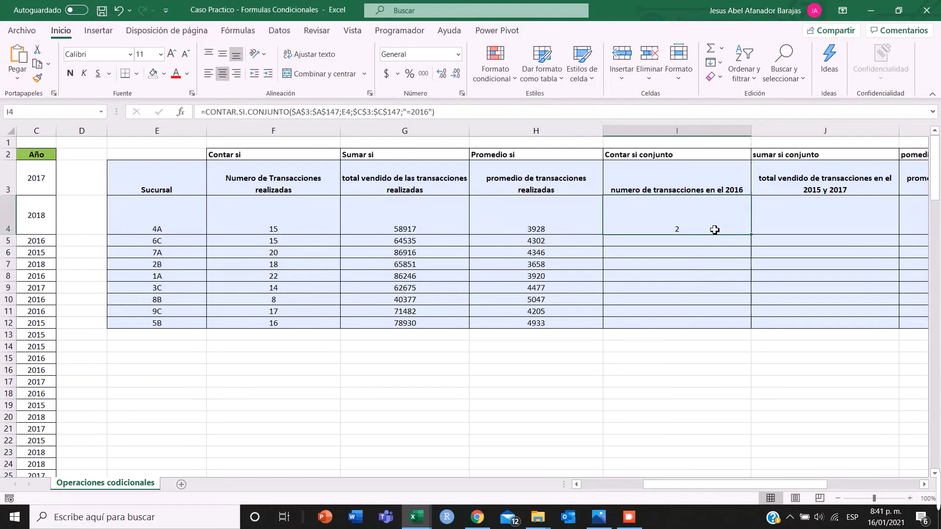
double_click(757, 241)
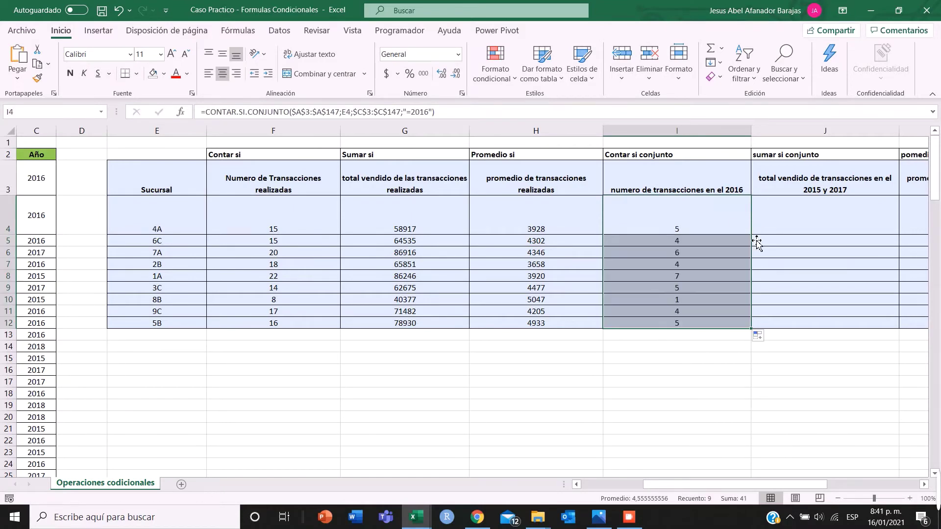
left_click(655, 241)
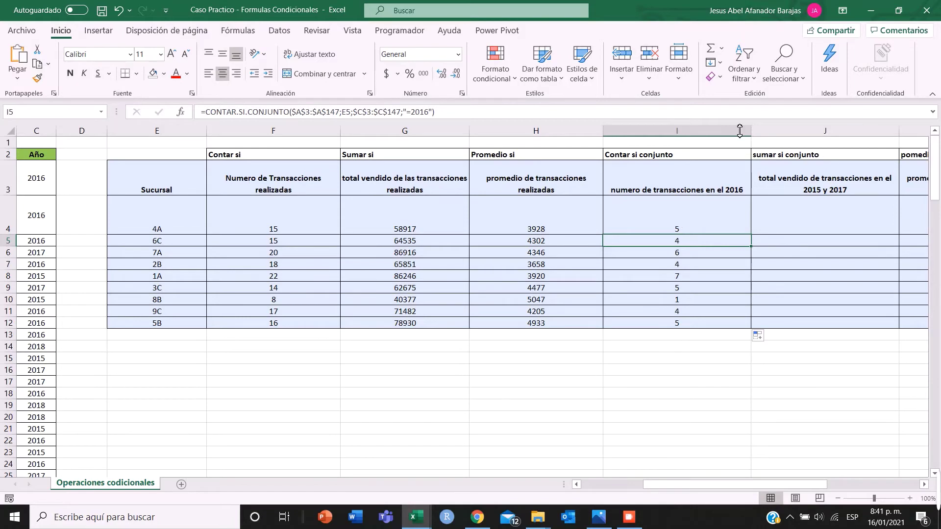
left_click(684, 229)
key("F2")
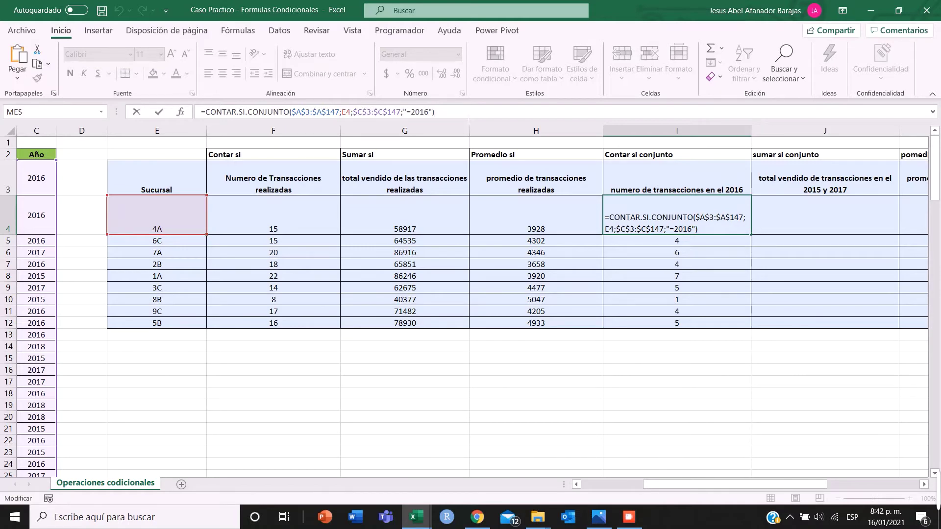
key("Return")
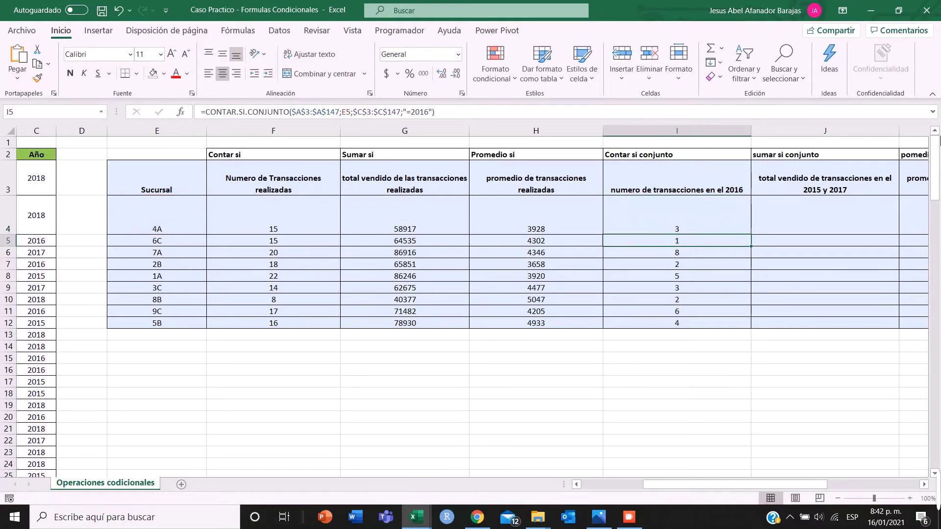
Narrow column I so its heading wraps and widen column J slightly
left_click(755, 231)
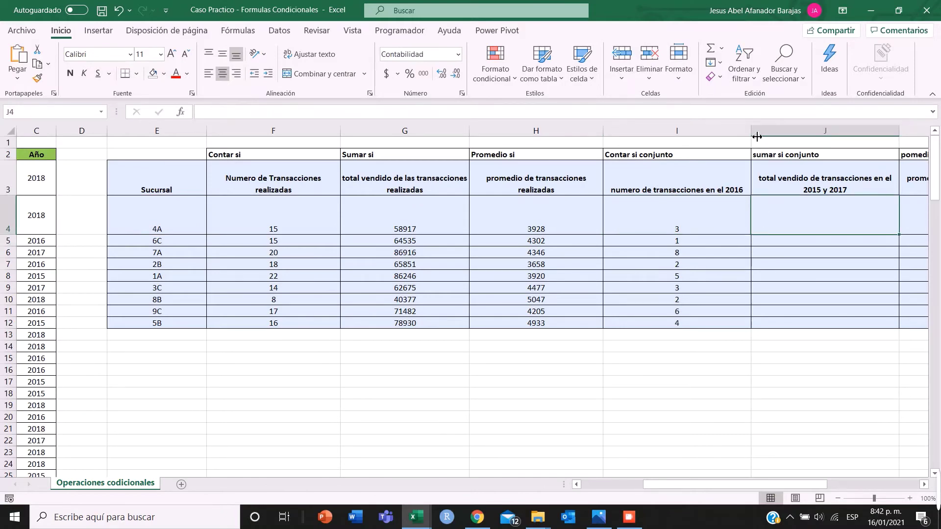
left_click_drag(758, 137, 662, 139)
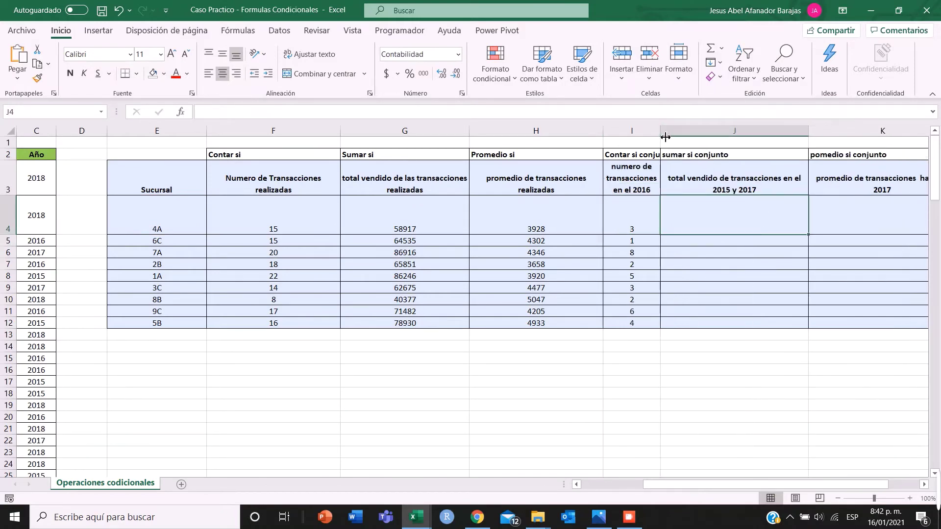
double_click(665, 138)
left_click_drag(841, 485, 902, 485)
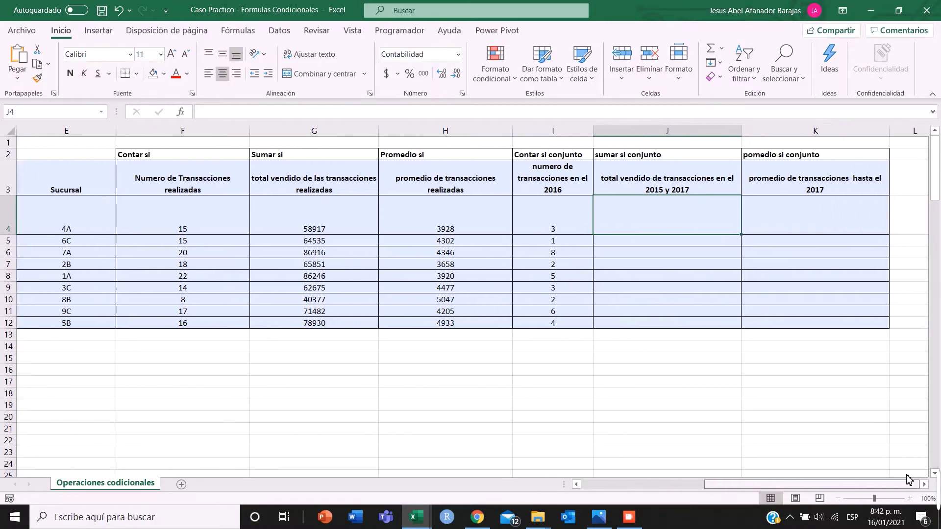
left_click_drag(750, 135, 774, 136)
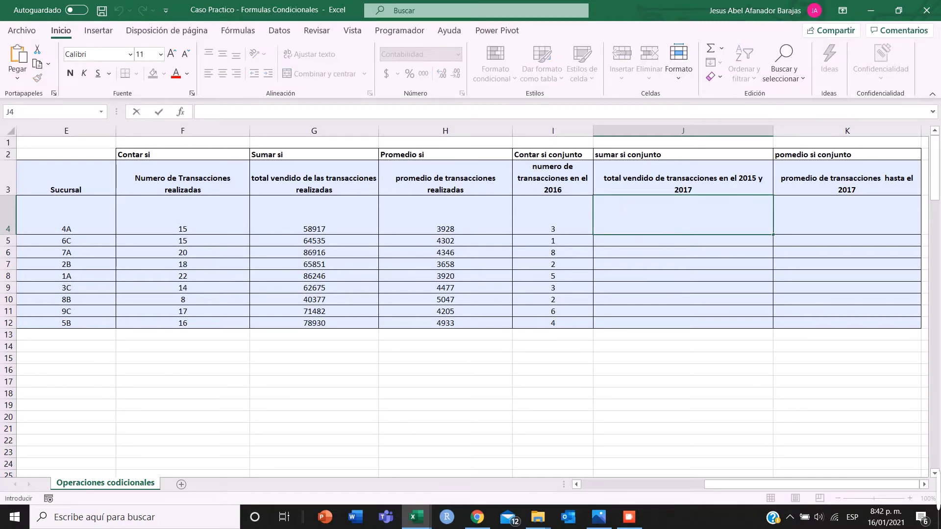
type("Suma")
key("BackSpace")
key("BackSpace")
key("BackSpace")
key("BackSpace")
Start a SUMAR.SI.CONJUNTO formula in J4 with the absolute transaction value range $B$3:$B$147 as the sum range
type("=")
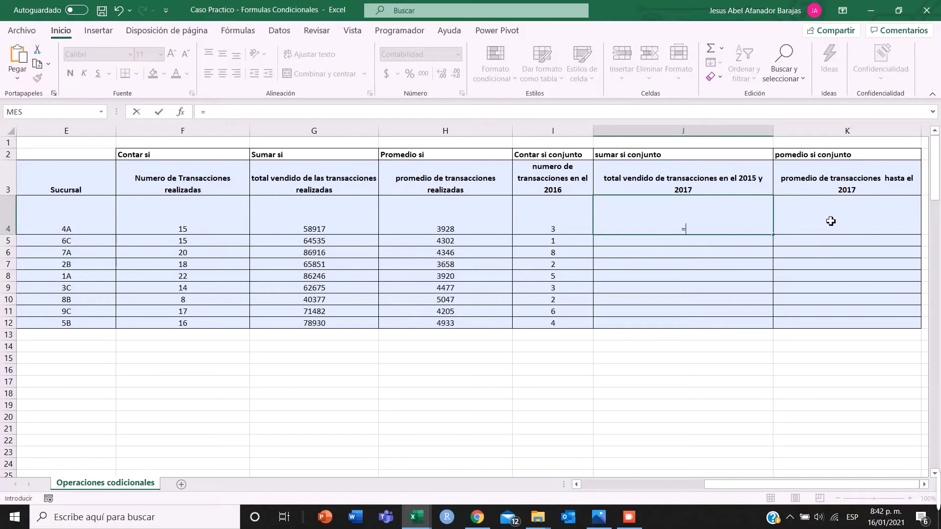
type("suma")
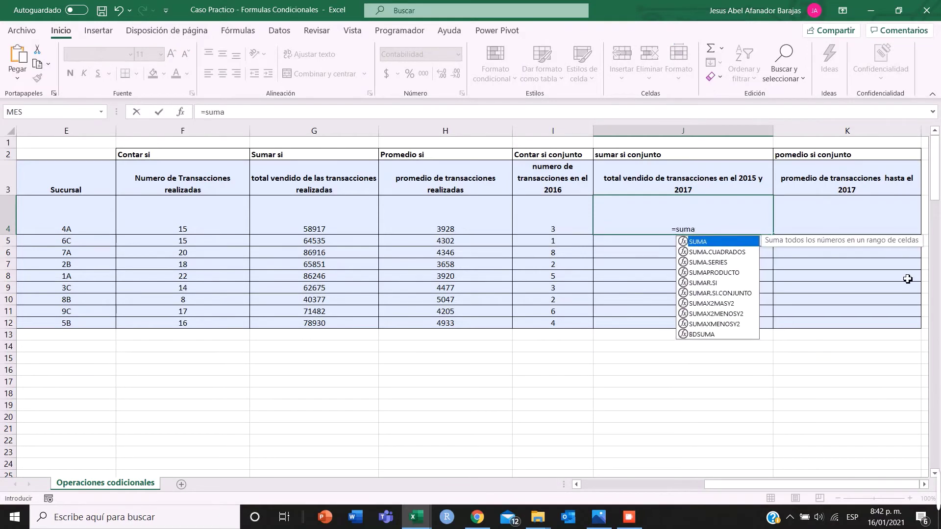
double_click(716, 293)
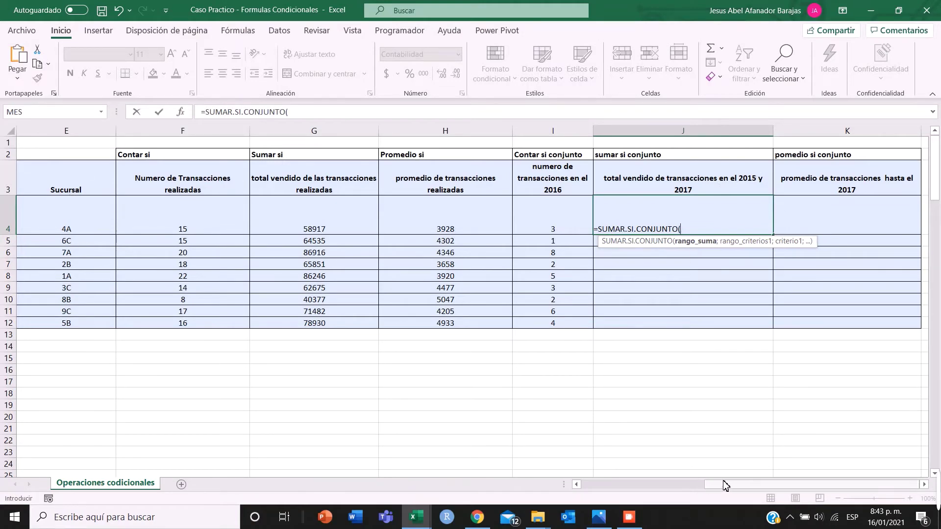
left_click_drag(725, 485, 578, 483)
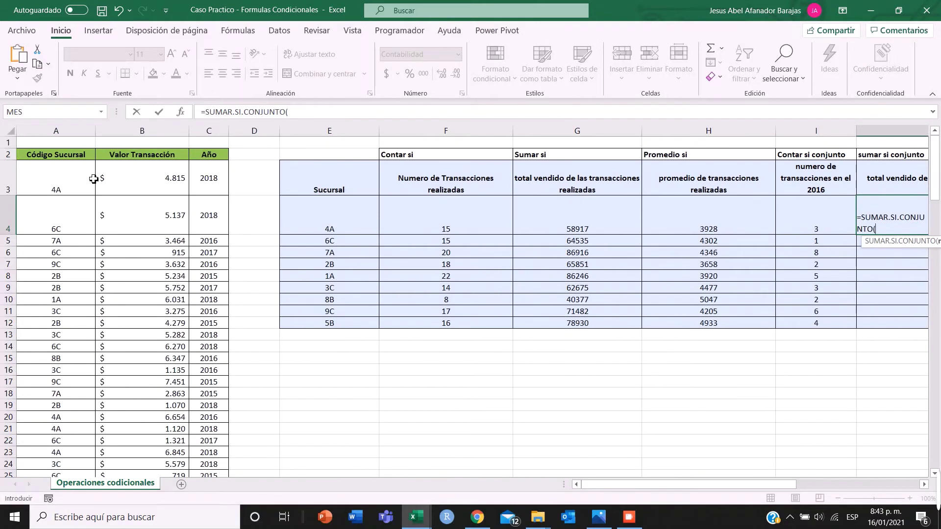
left_click(121, 181)
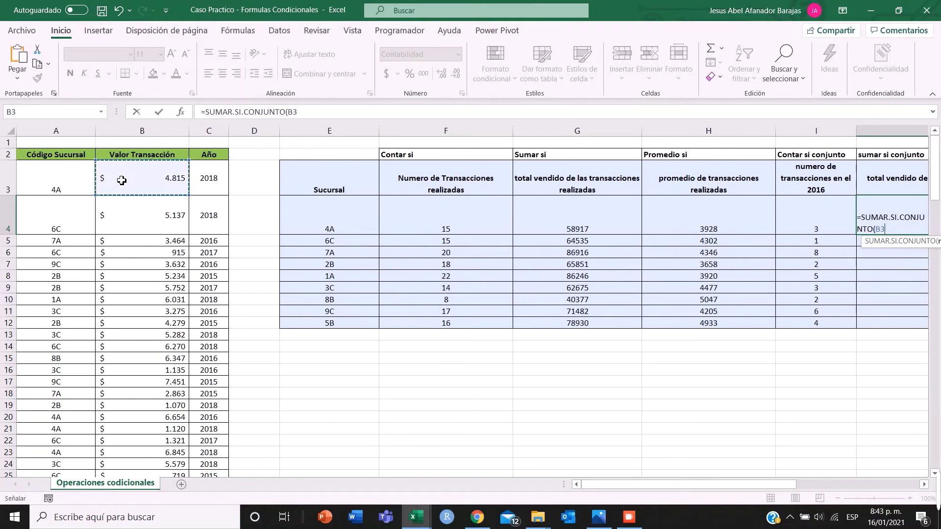
key("ctrl+shift+Down")
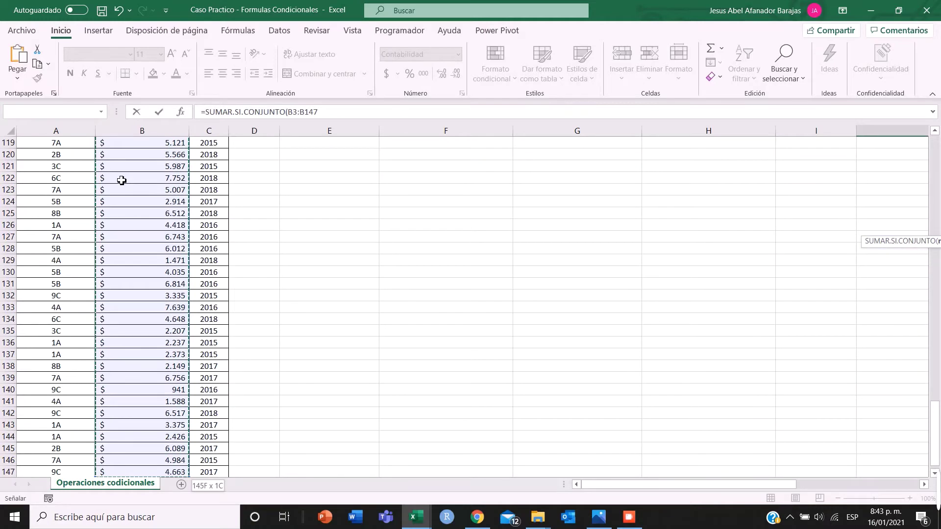
key("F4")
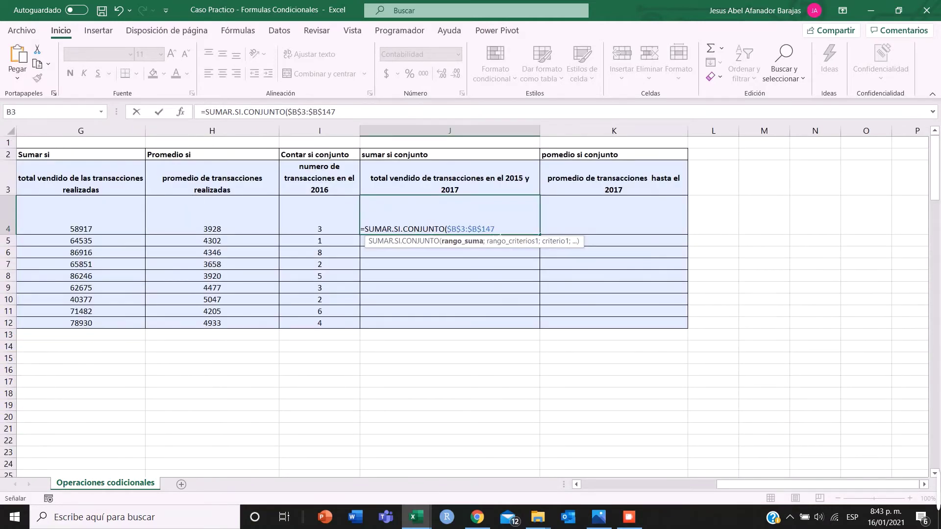
left_click_drag(500, 230, 447, 229)
left_click(466, 230)
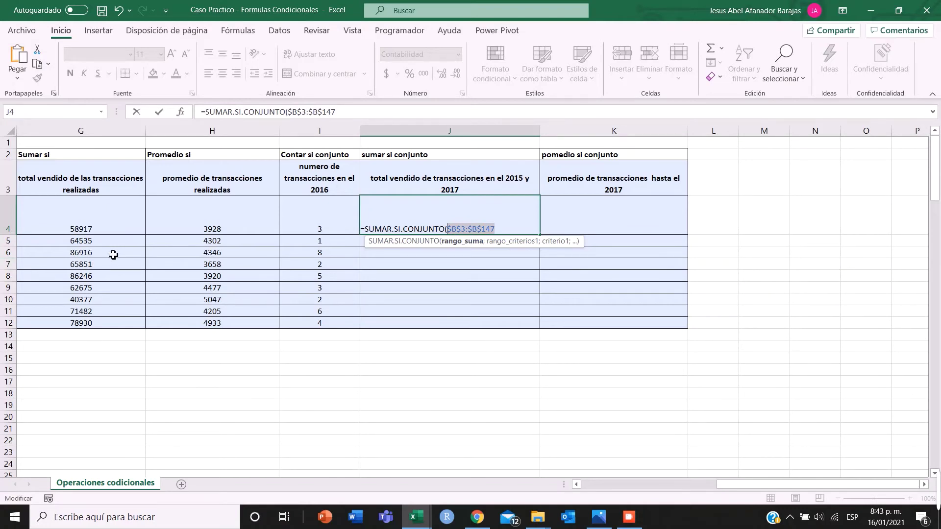
left_click(504, 230)
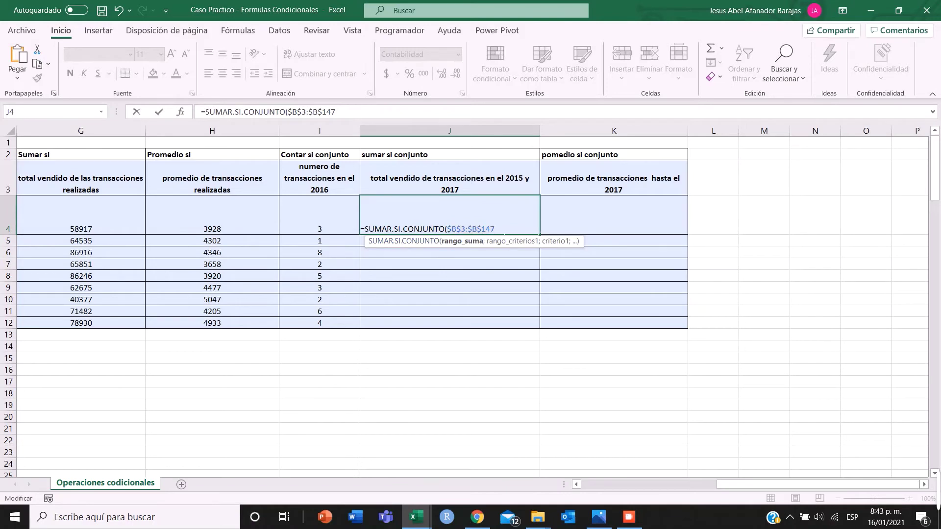
type(";")
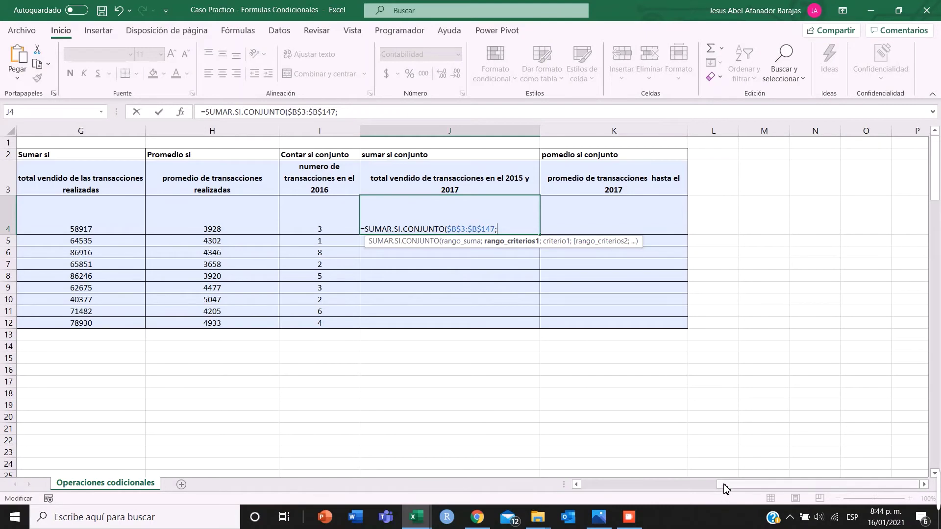
Add the absolute branch code range $A$3:$A$147 as the first criteria range of the J4 formula
left_click_drag(724, 489, 672, 490)
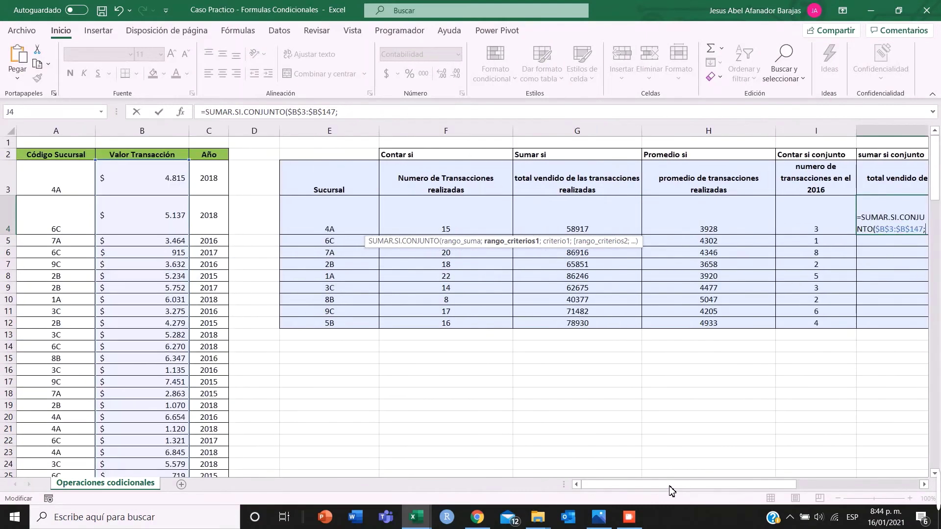
left_click(352, 221)
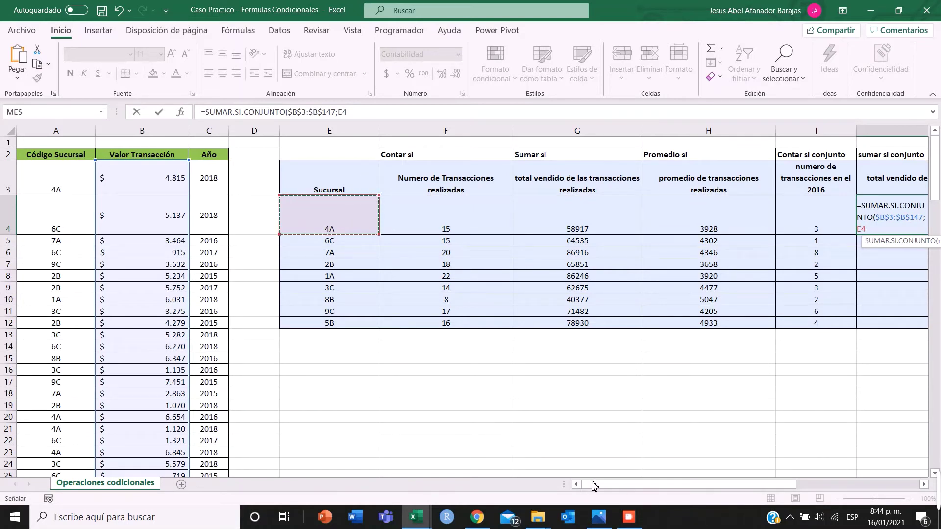
left_click(72, 183)
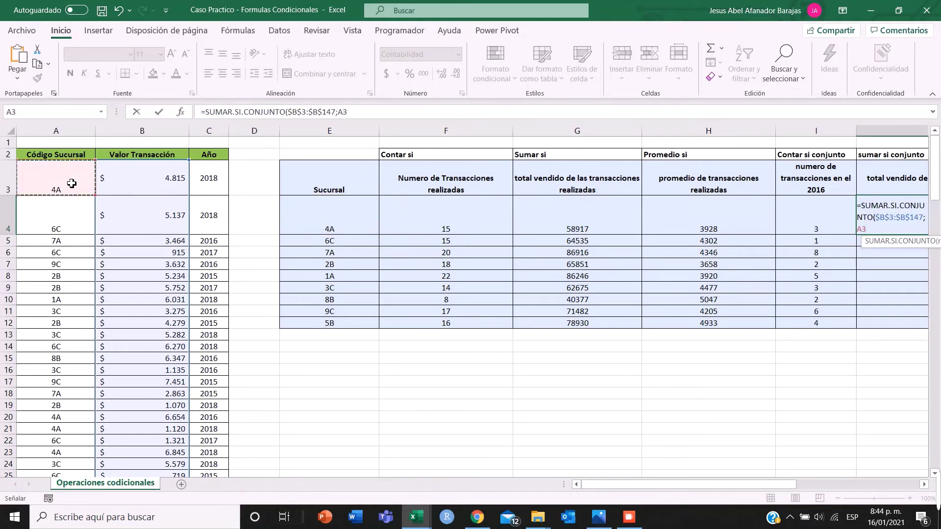
key("ctrl+shift+Down")
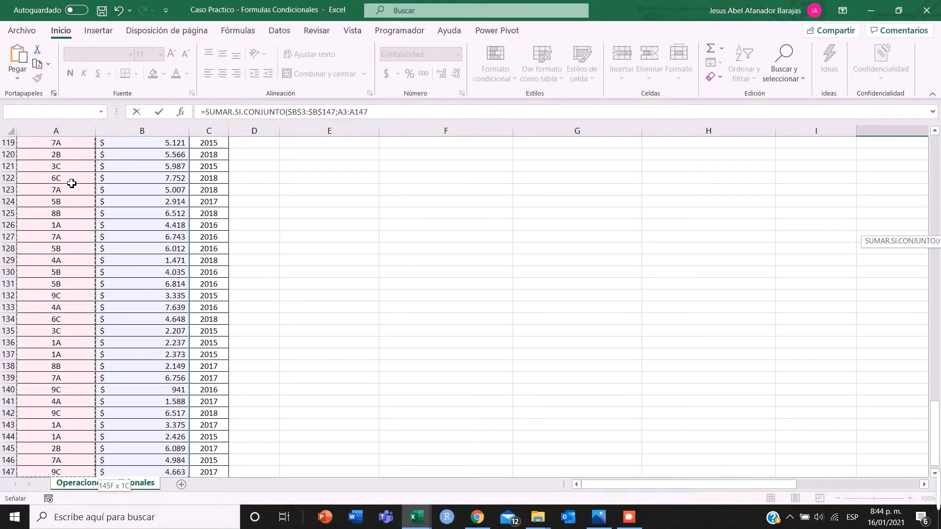
key("F4")
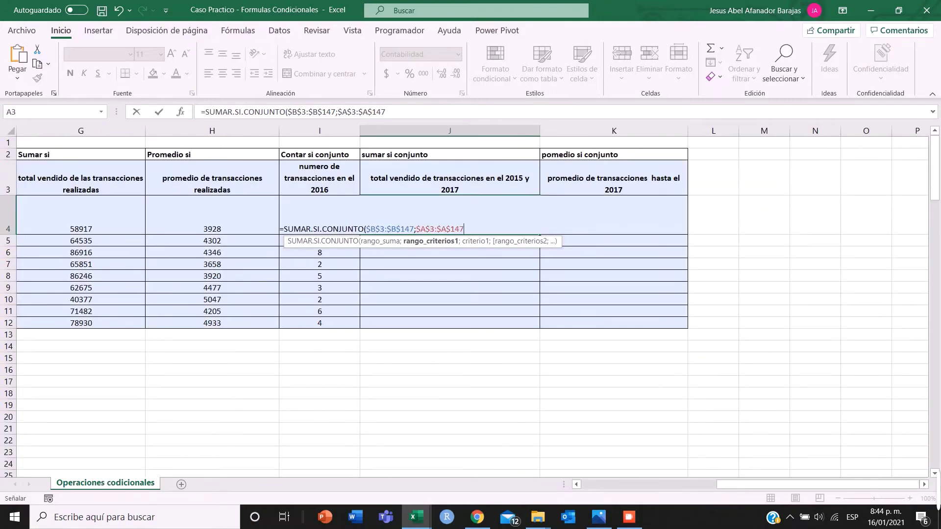
Set branch code cell E4 as the first criterion of the J4 SUMAR.SI.CONJUNTO formula
left_click(394, 112)
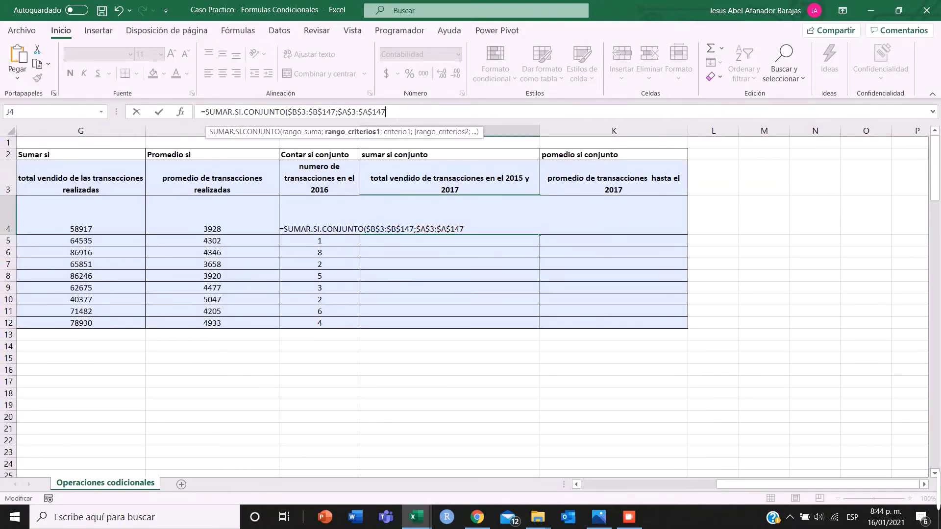
type(";")
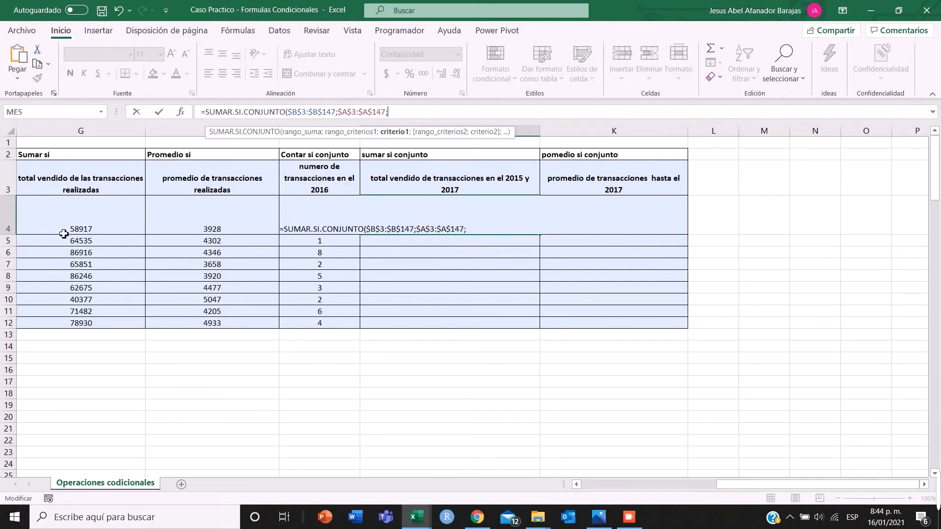
left_click_drag(739, 485, 809, 477)
left_click(267, 216)
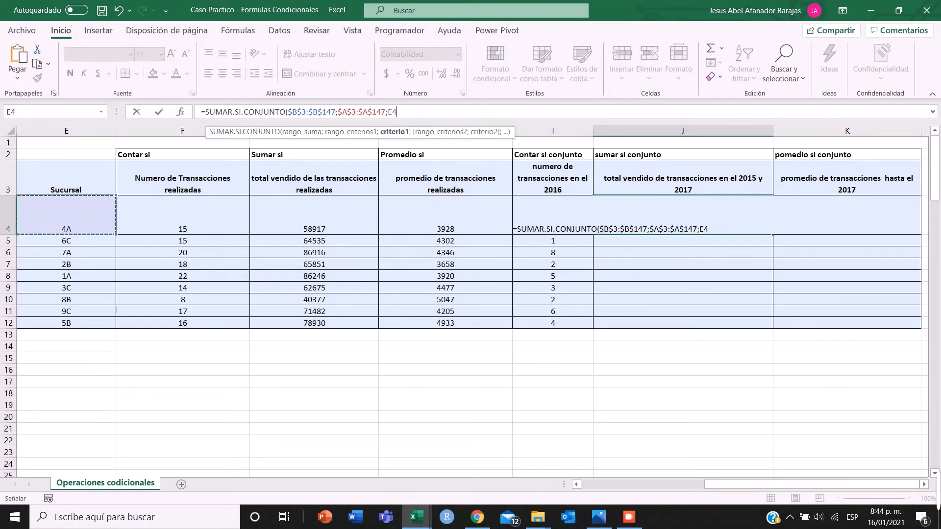
type(";")
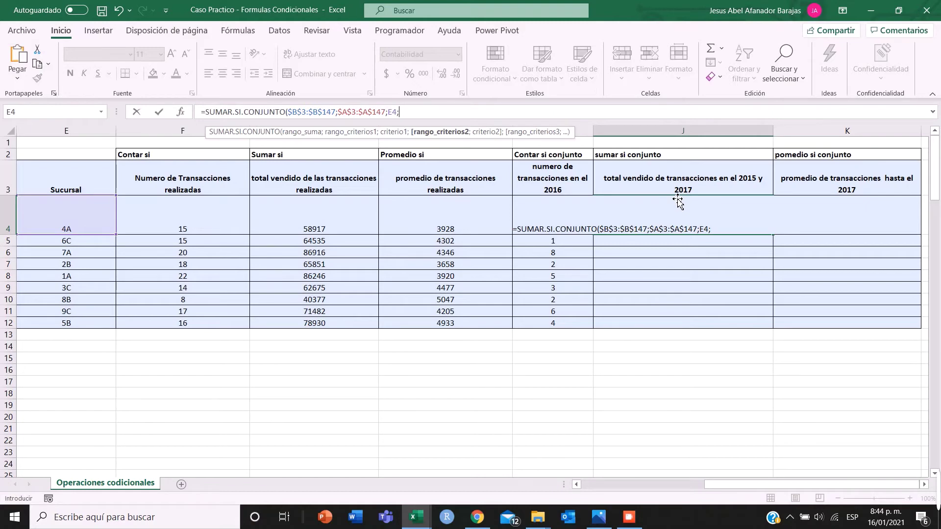
Add the absolute year range $C$3:$C$147 with the criterion "=2015", close the function and append a plus sign
left_click_drag(714, 487, 578, 486)
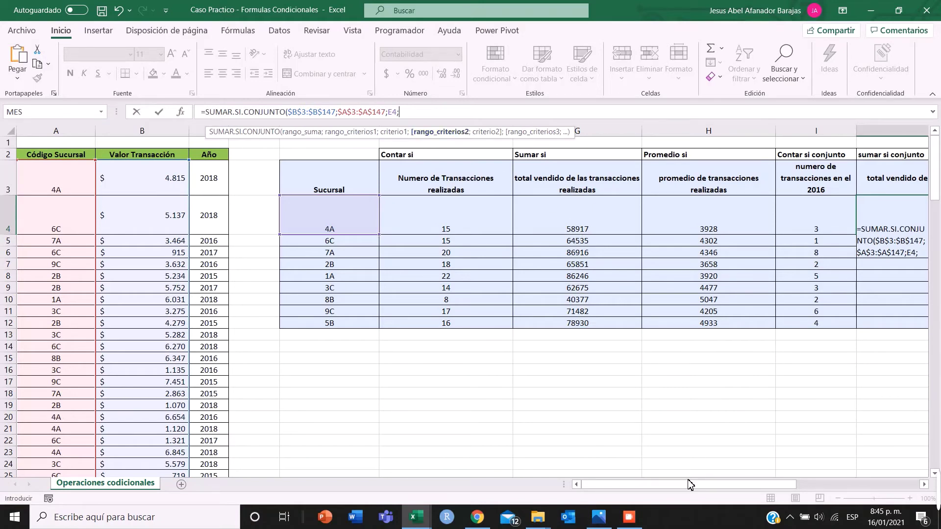
left_click_drag(686, 488, 784, 488)
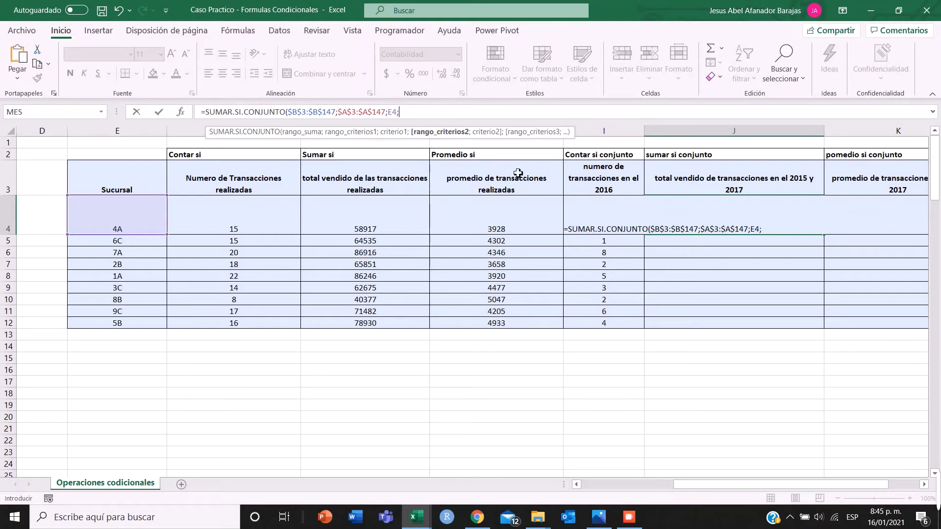
left_click_drag(680, 489, 589, 496)
left_click(212, 173)
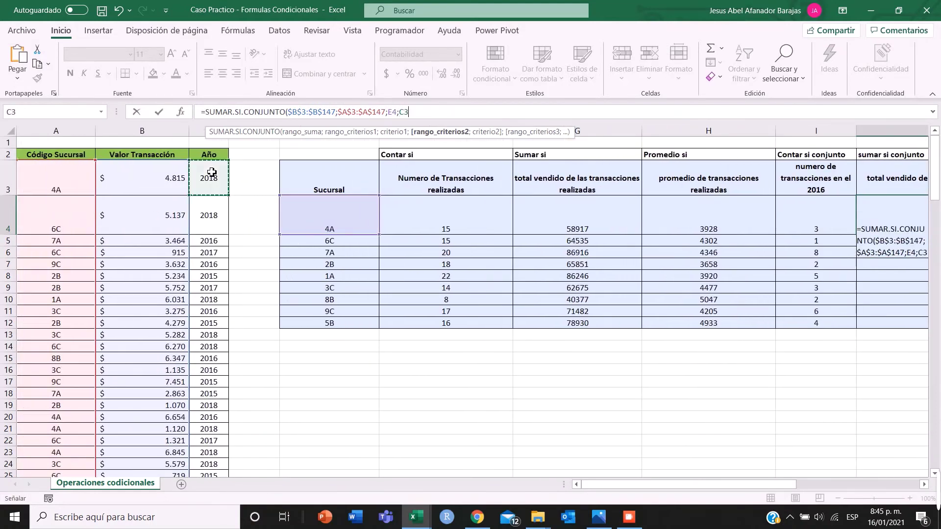
key("ctrl+shift+Down")
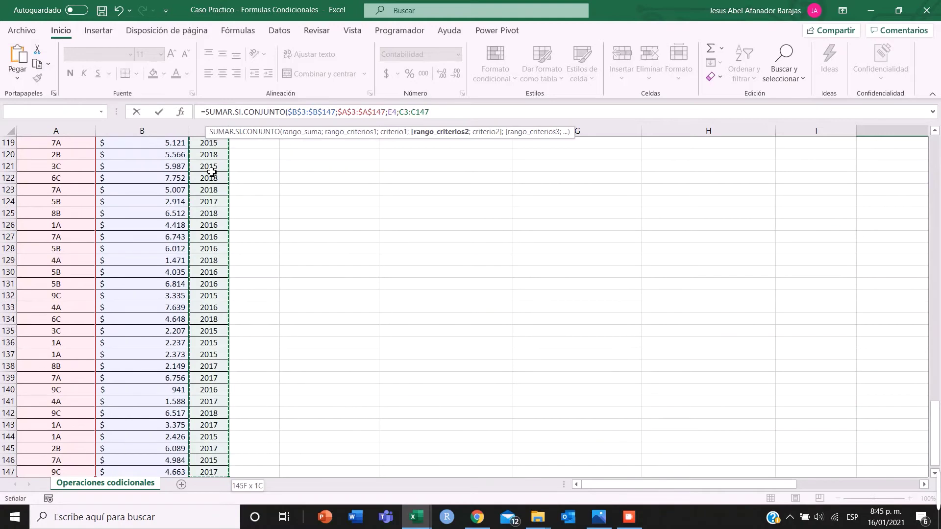
key("F4")
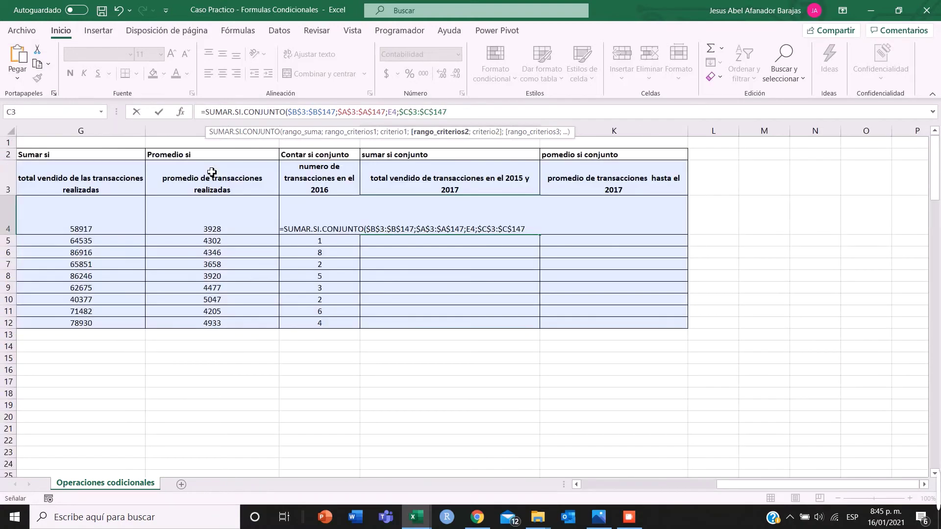
type(";")
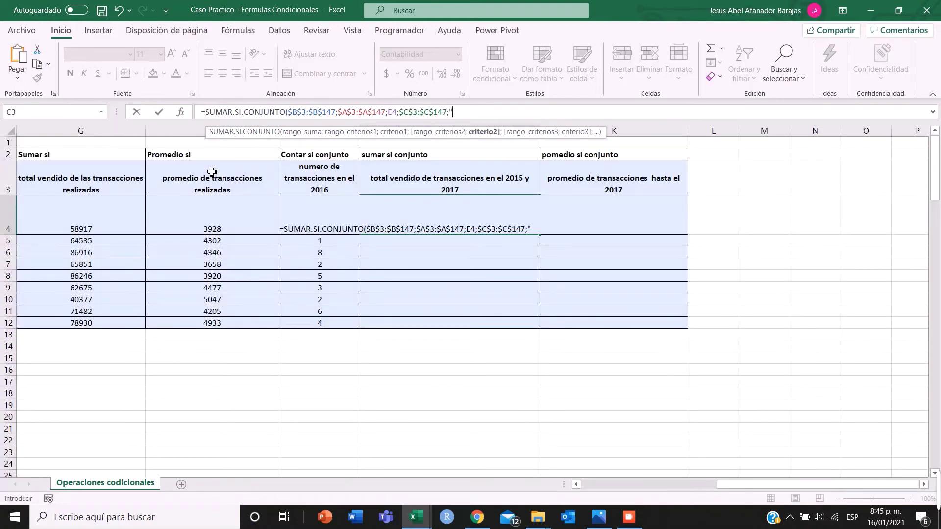
type("\"=2015\")+")
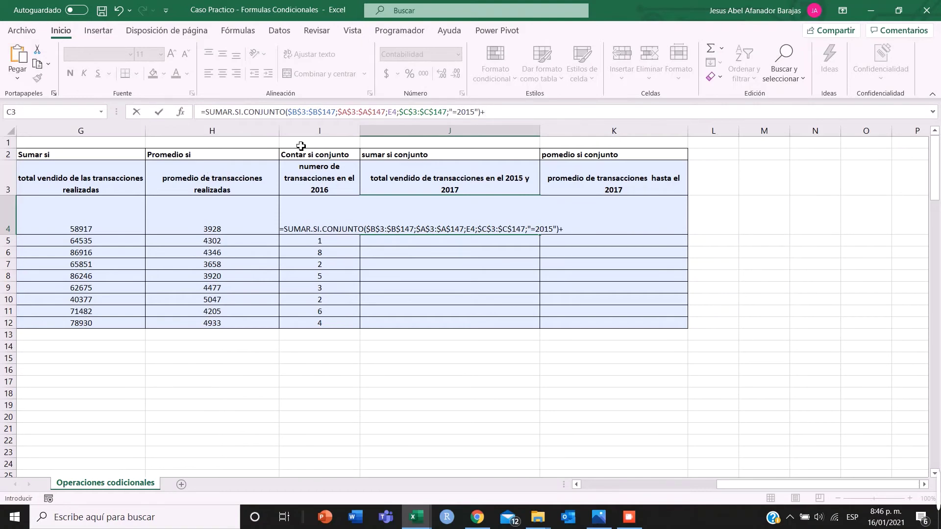
Add a copy of the SUMAR.SI.CONJUNTO function after the plus sign with its year criterion set to "=2017", and enter the J4 formula
left_click_drag(480, 112, 211, 112)
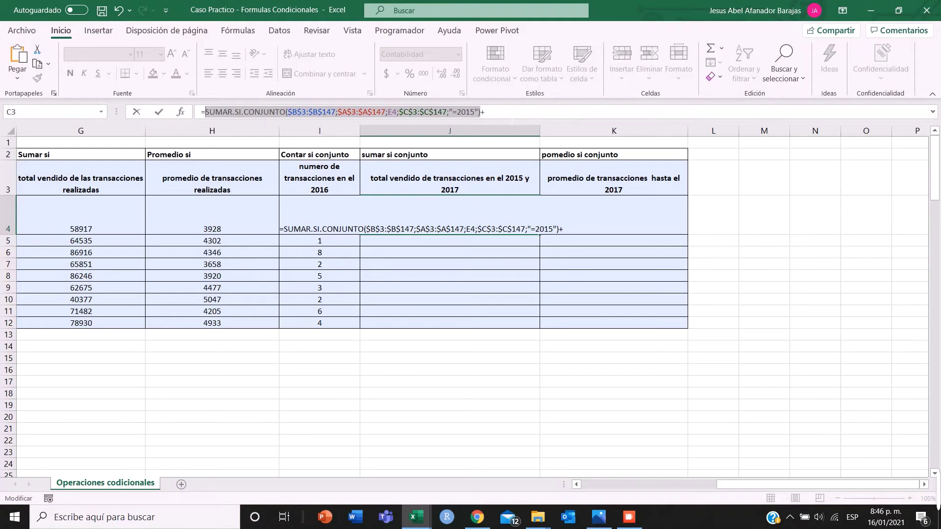
left_click(485, 111)
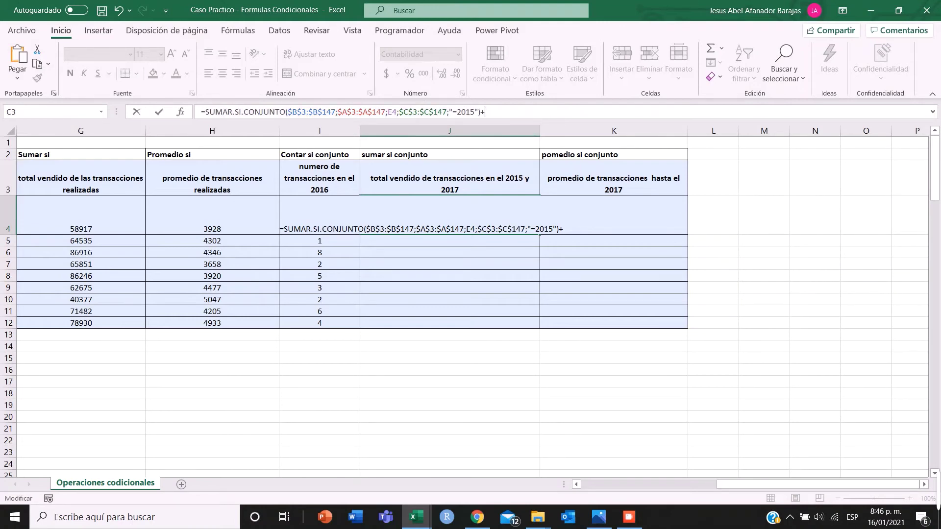
left_click_drag(205, 112, 485, 112)
key("ctrl+c")
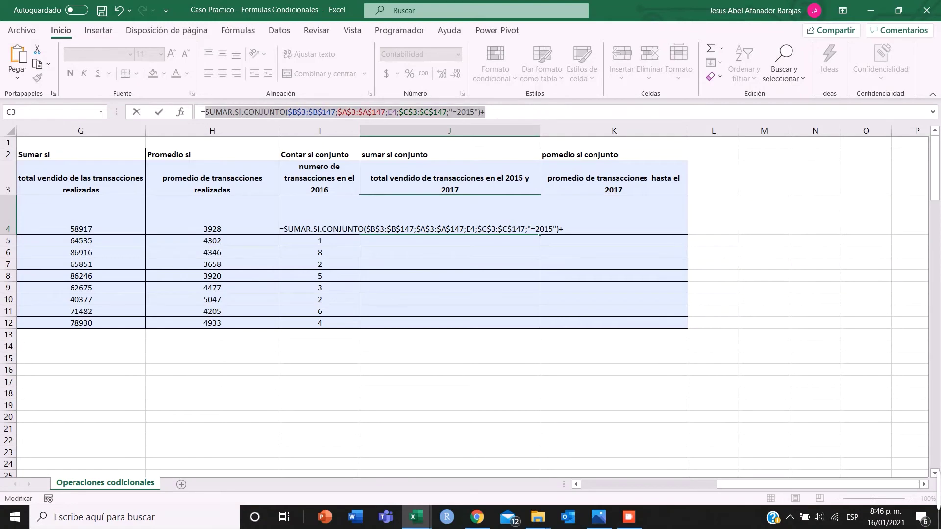
left_click(485, 112)
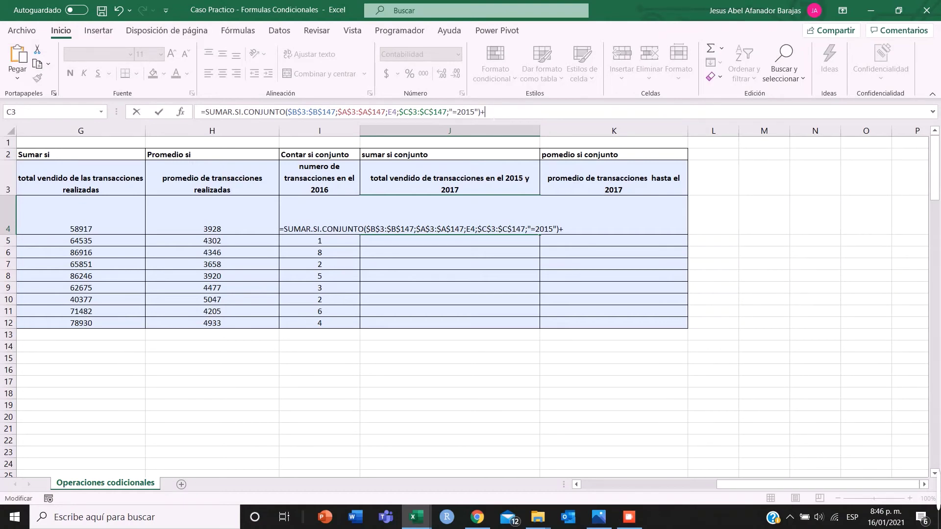
key("ctrl+v")
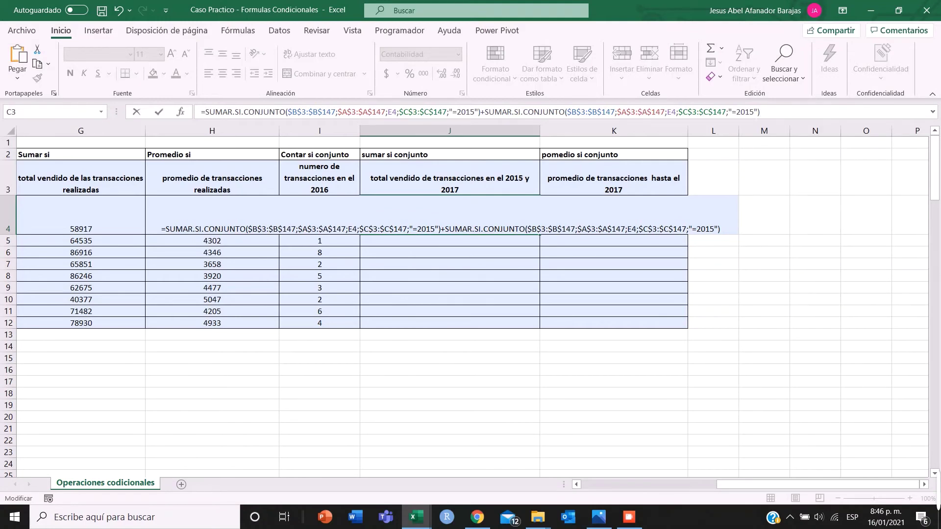
left_click(753, 112)
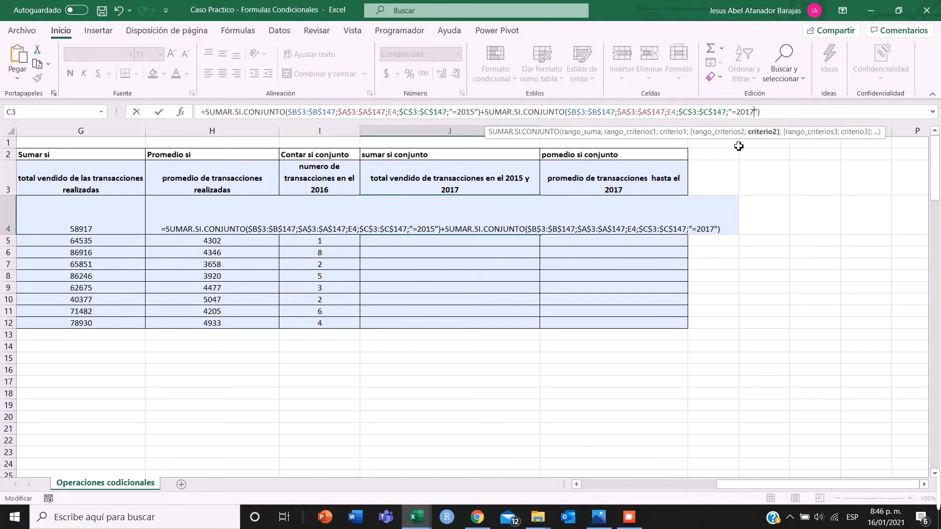
key("Return")
Zoom the sheet to 120% and make row 4 taller so the whole J4 formula fits in its cell
mouse_move(894, 491)
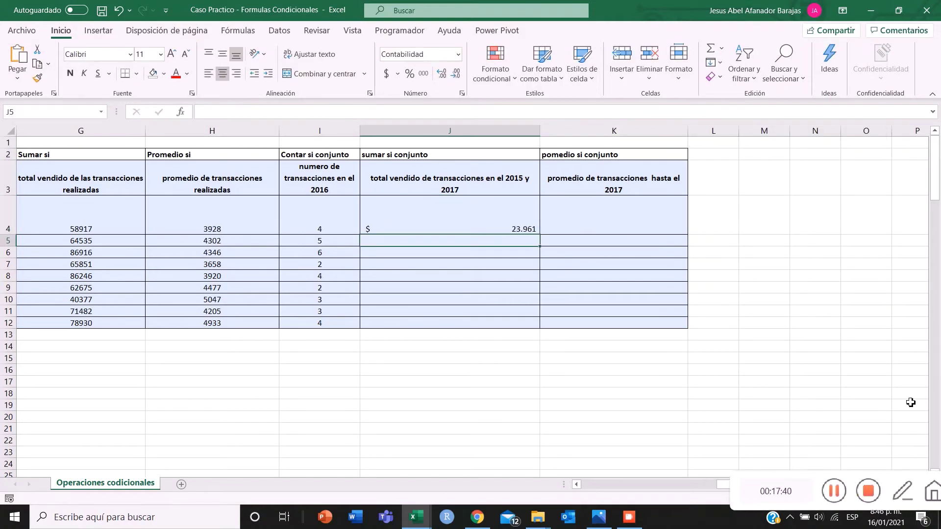
left_click(909, 499)
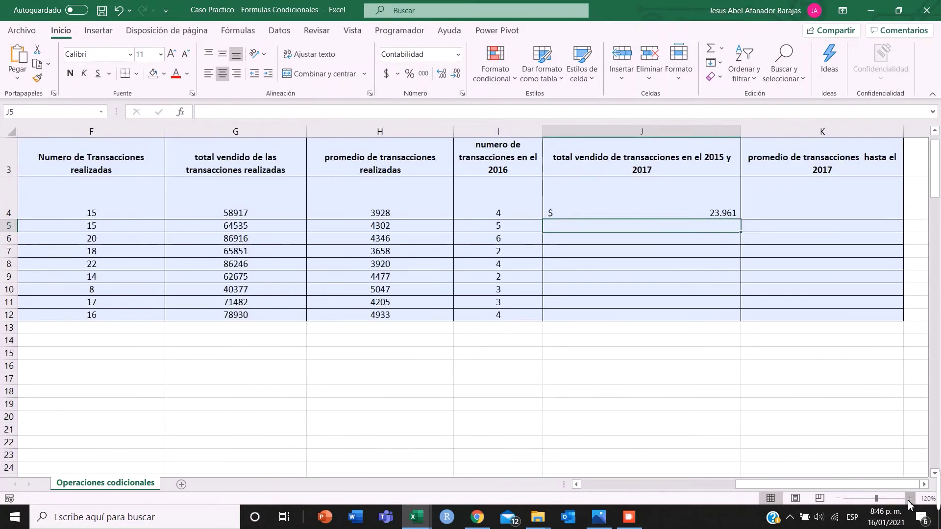
left_click(909, 499)
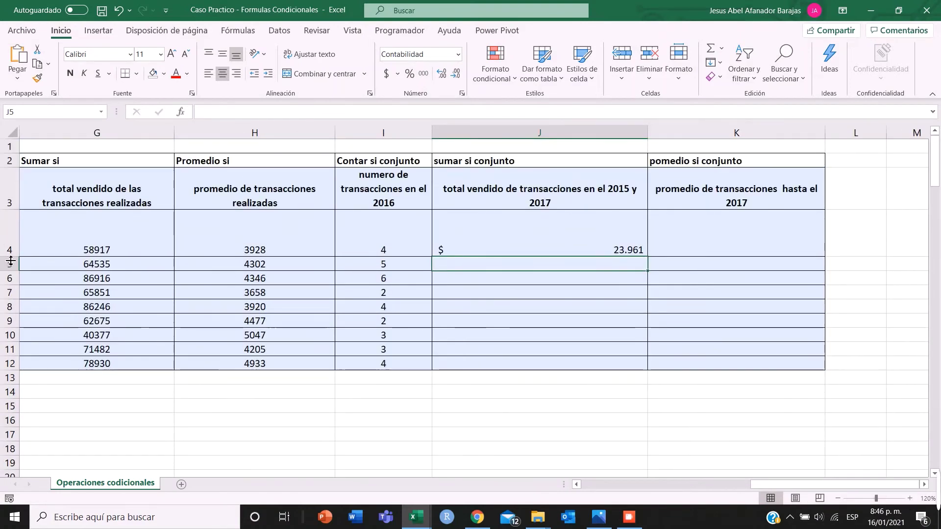
left_click_drag(10, 257, 9, 289)
Examine the two summed functions in the J4 formula and the CONTAR.SI.CONJUNTO formula in I4
left_click(544, 244)
double_click(573, 240)
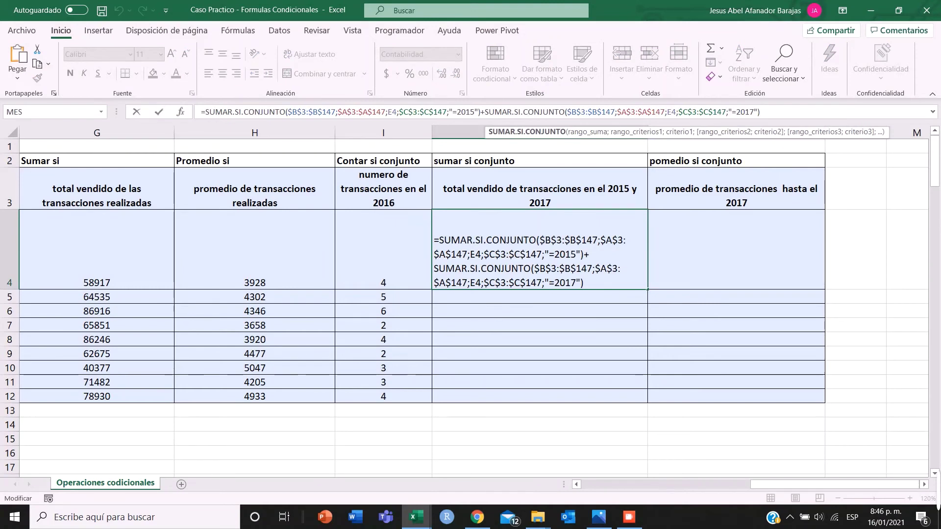
left_click_drag(440, 241, 584, 254)
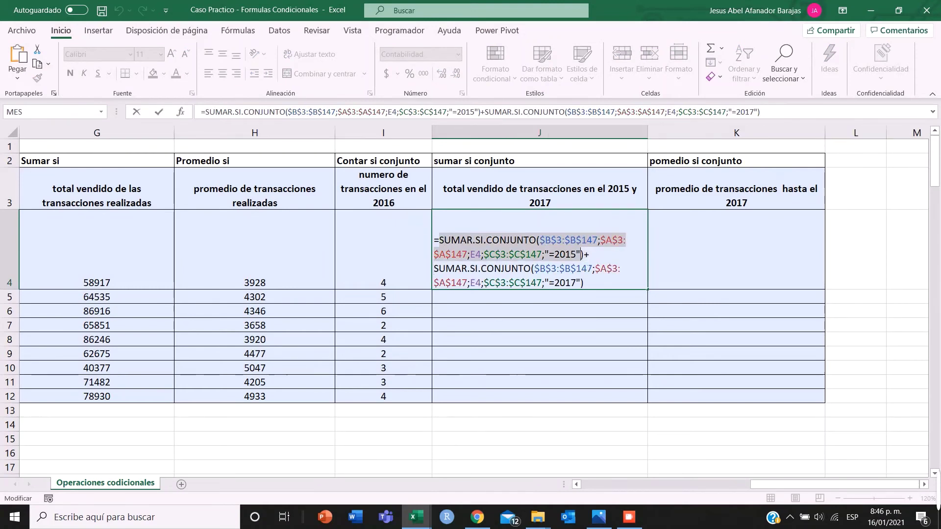
key("ctrl+c")
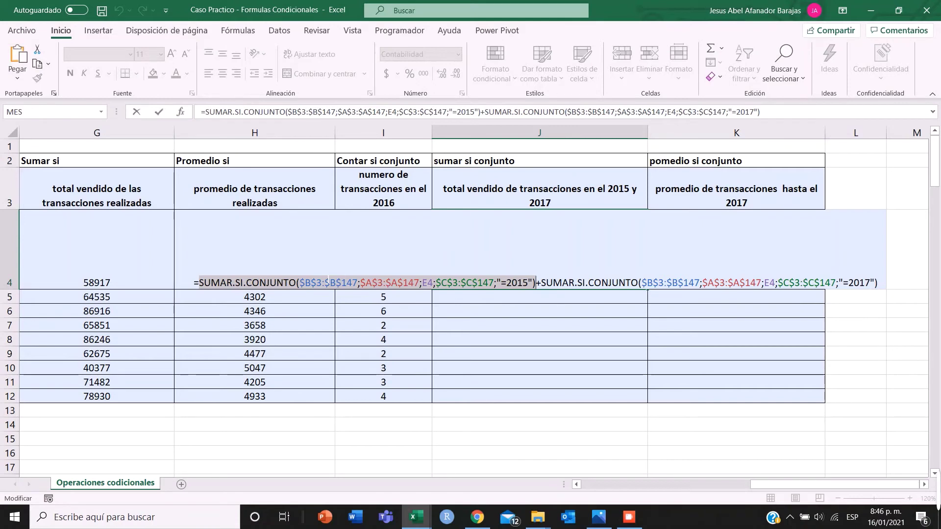
key("Return")
left_click(409, 237)
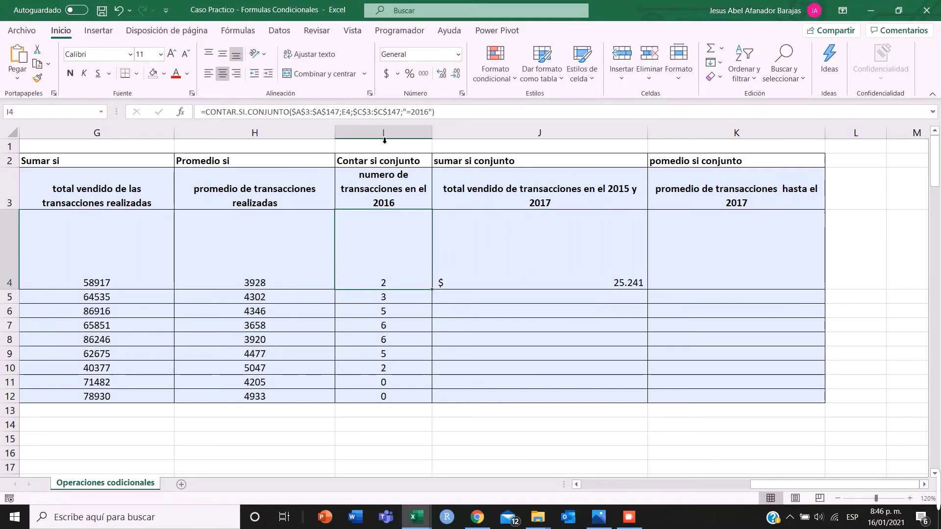
left_click(417, 114)
left_click(375, 269)
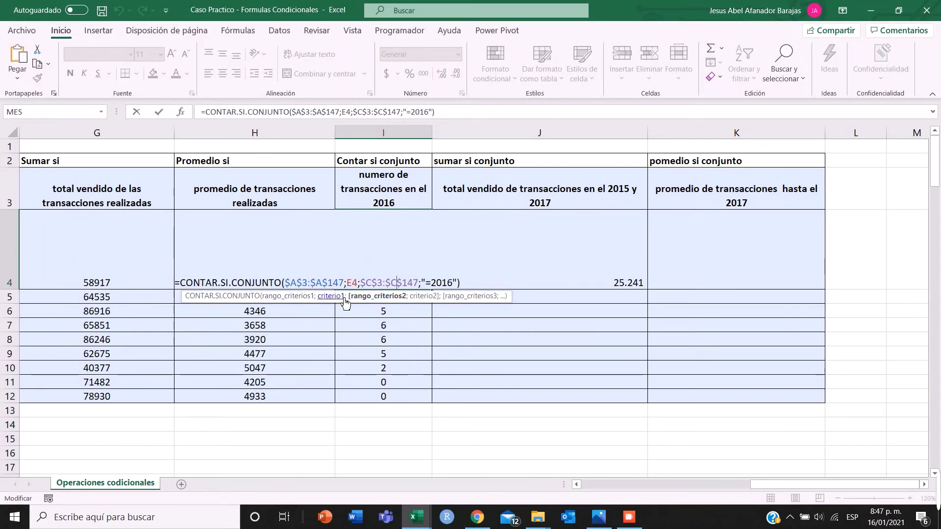
key("Return")
Fill the J4 formula down through J12 and review the copied formula in J7
left_click(551, 275)
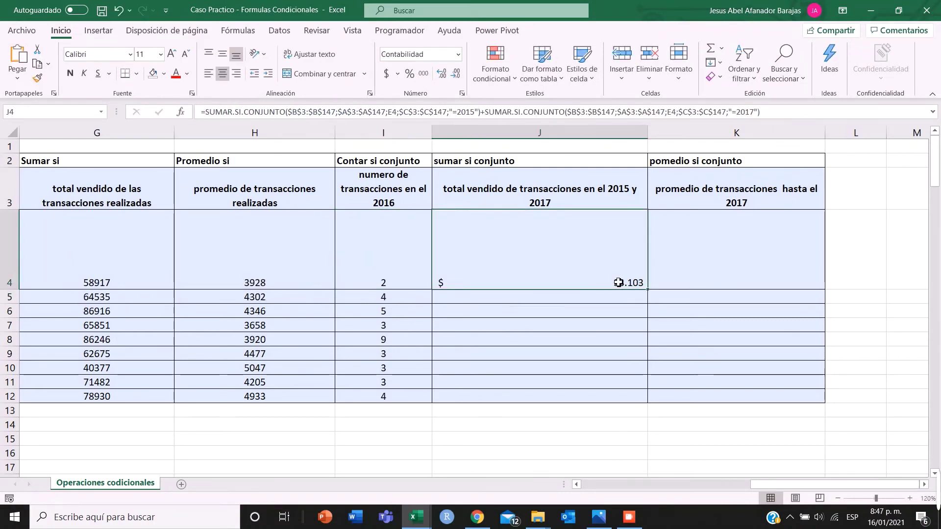
double_click(648, 290)
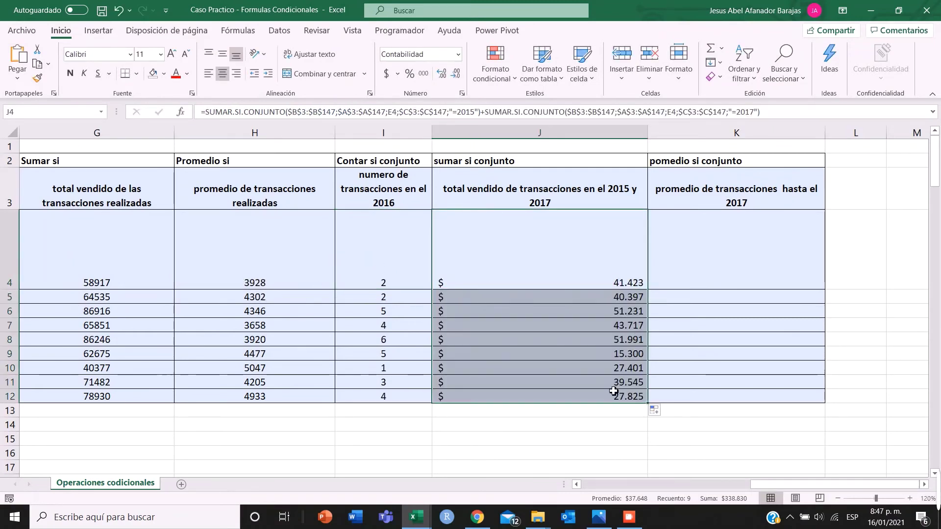
left_click(622, 326)
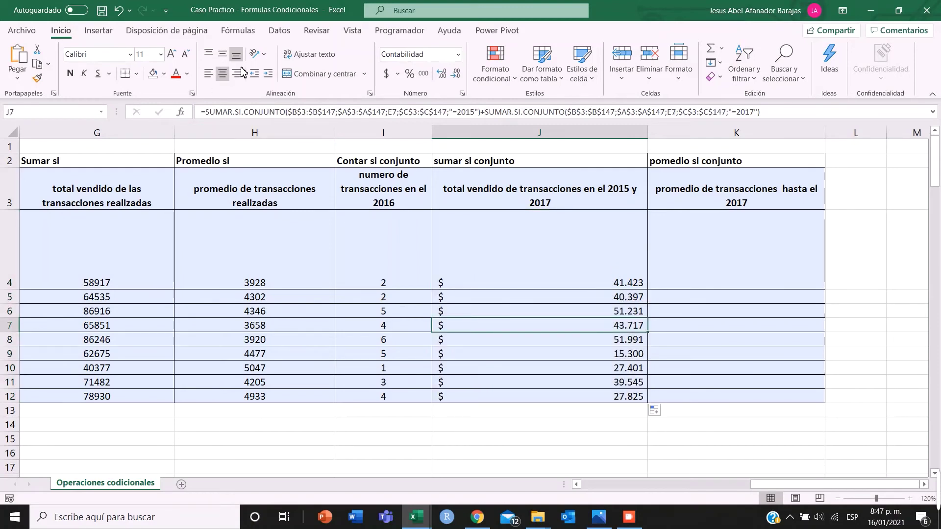
left_click(249, 112)
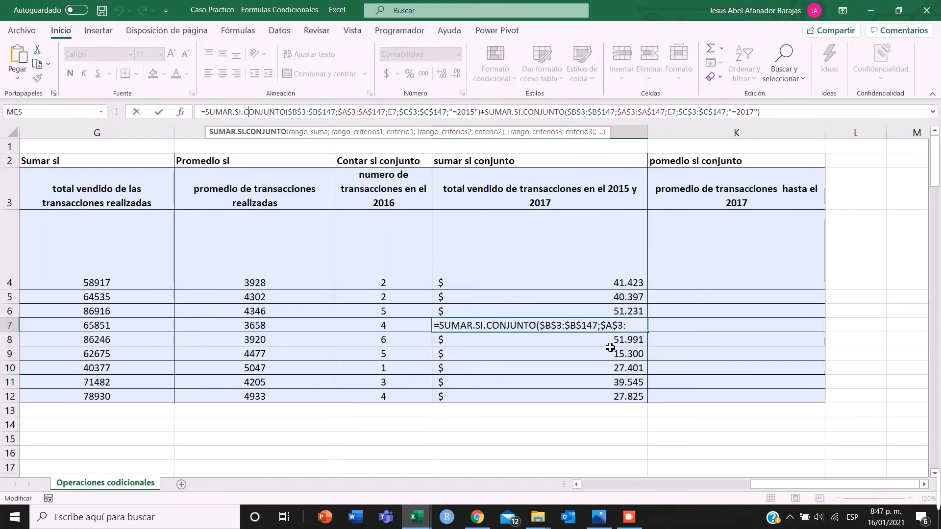
key("Return")
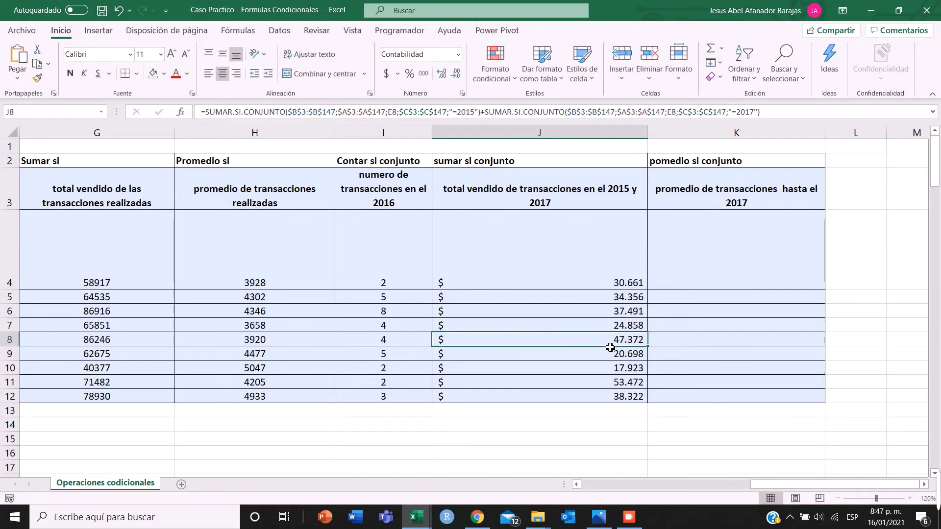
left_click(530, 266)
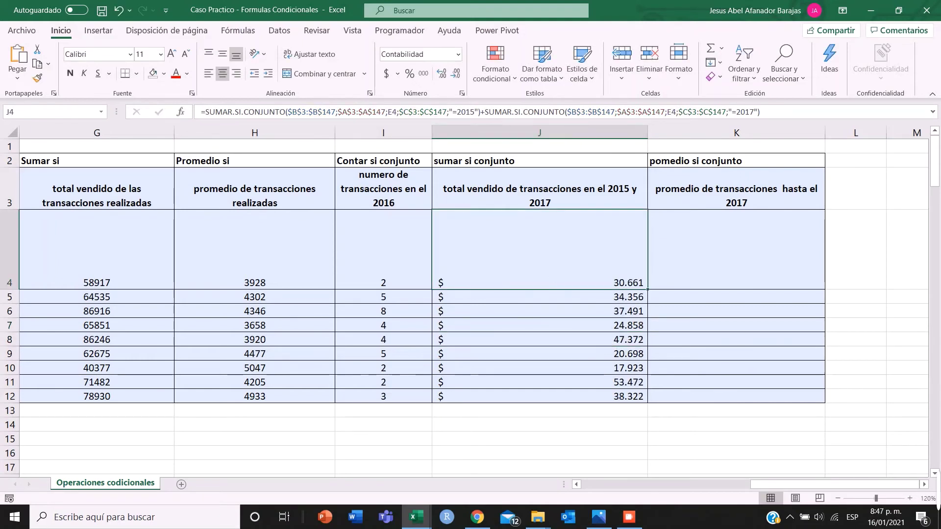
Examine the random year formula in cell C3 of the Año column
left_click_drag(763, 485, 790, 475)
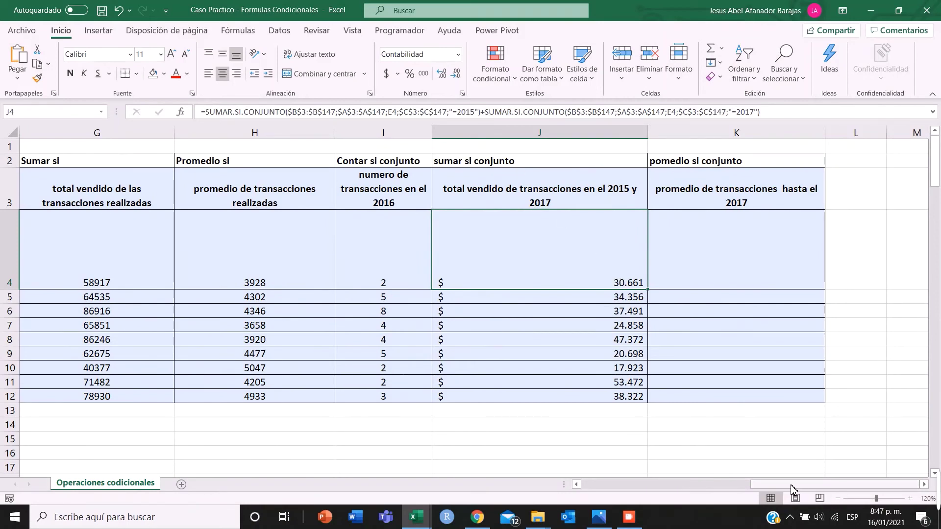
left_click_drag(802, 492, 497, 492)
left_click(268, 192)
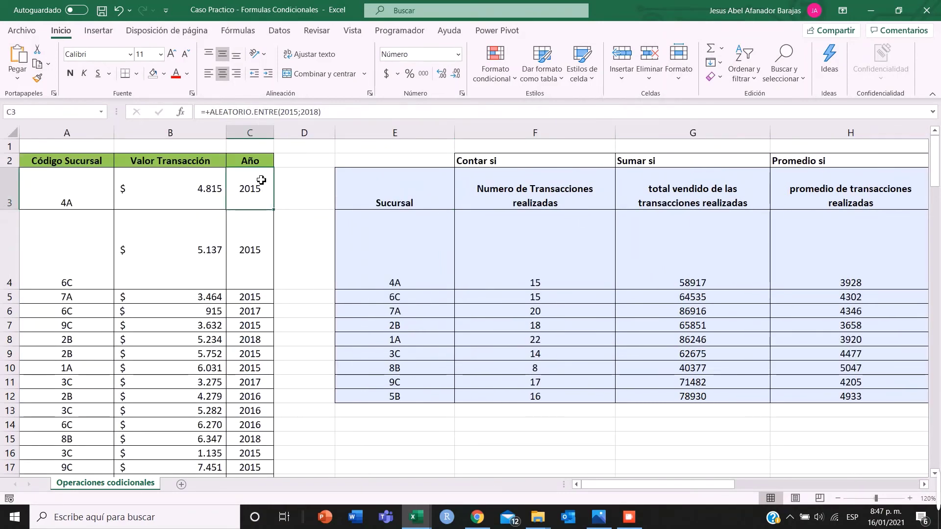
double_click(268, 192)
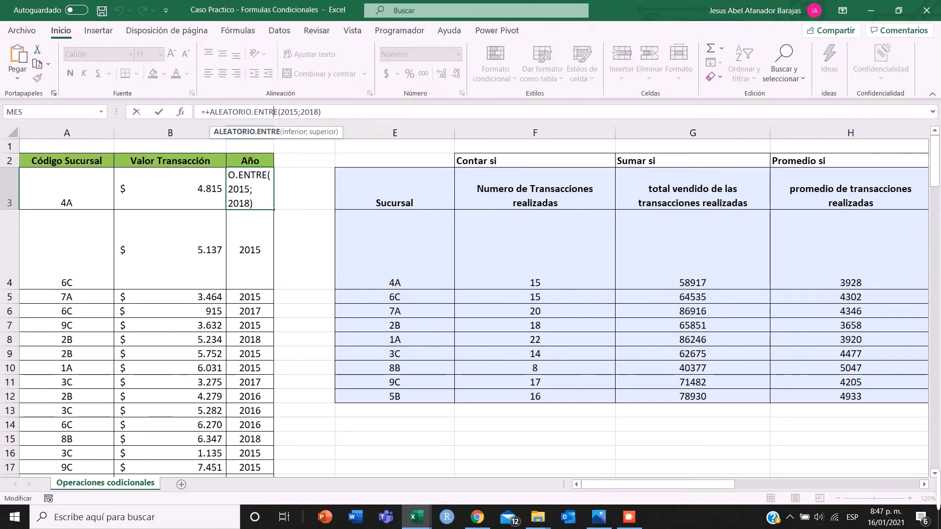
key("Return")
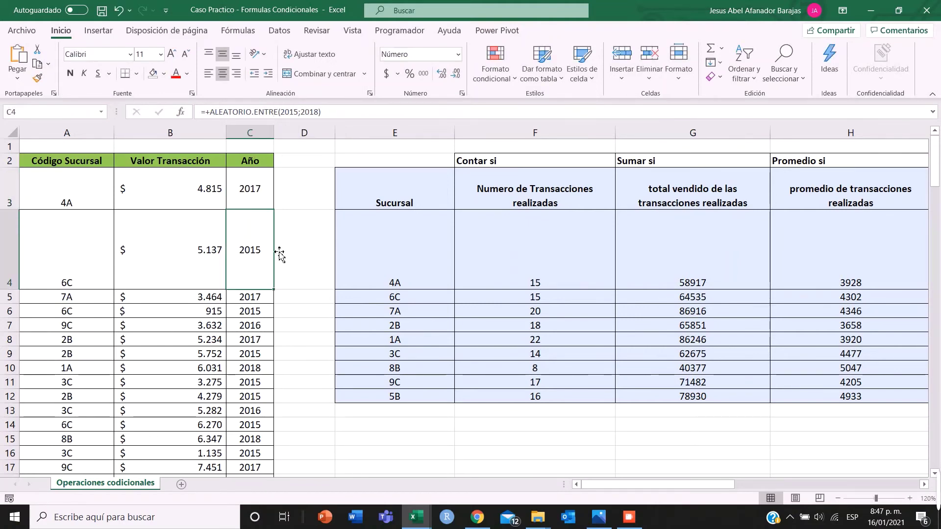
Recalculate the sheet repeatedly to refresh the random years in the Año column and check the J4 total for 2015 and 2017
left_click(307, 182)
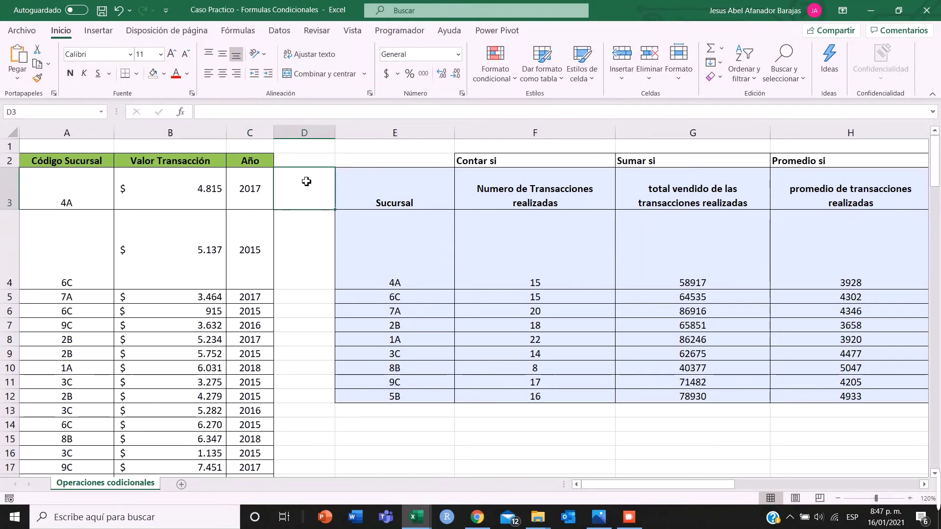
key("F9")
key("F9")
key("F9")
key("F9")
key("F9")
key("F9")
key("F9")
key("F9")
key("F9")
key("Return")
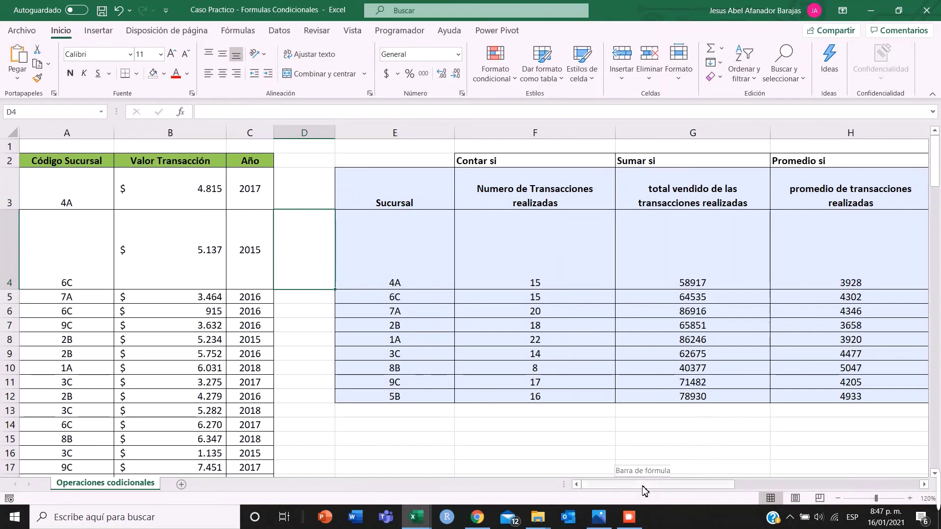
left_click_drag(644, 490, 809, 484)
left_click(747, 252)
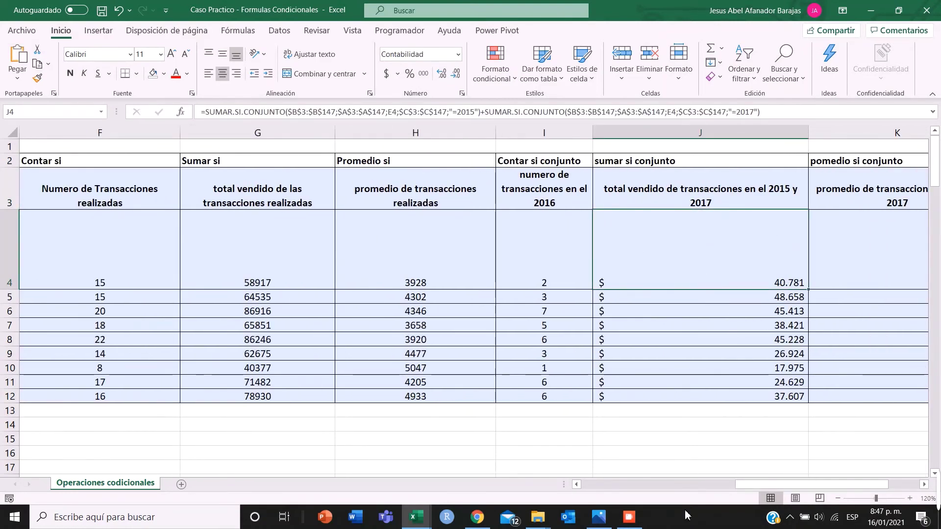
Review the years down the Año column and inspect the ALEATORIO.ENTRE formula in C3 without changing it
left_click_drag(740, 486, 588, 485)
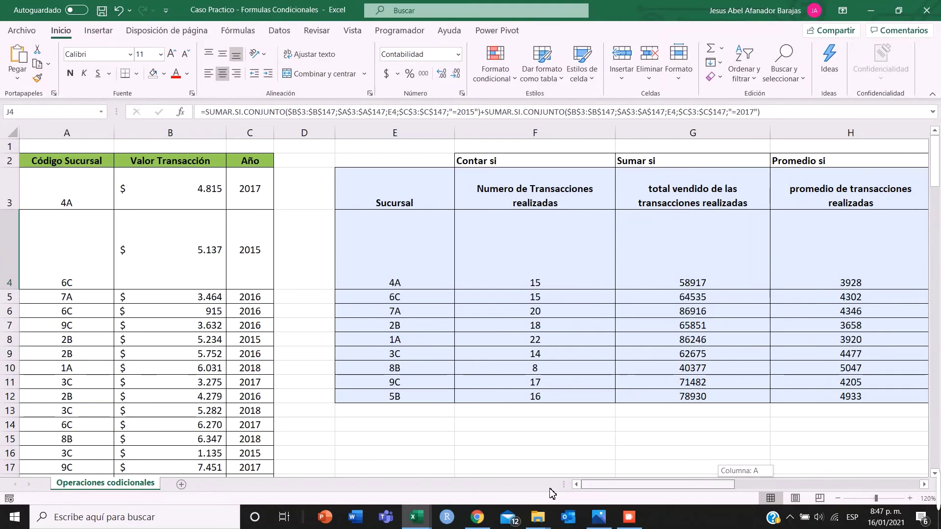
left_click(263, 193)
scroll(257, 318, "down", 7)
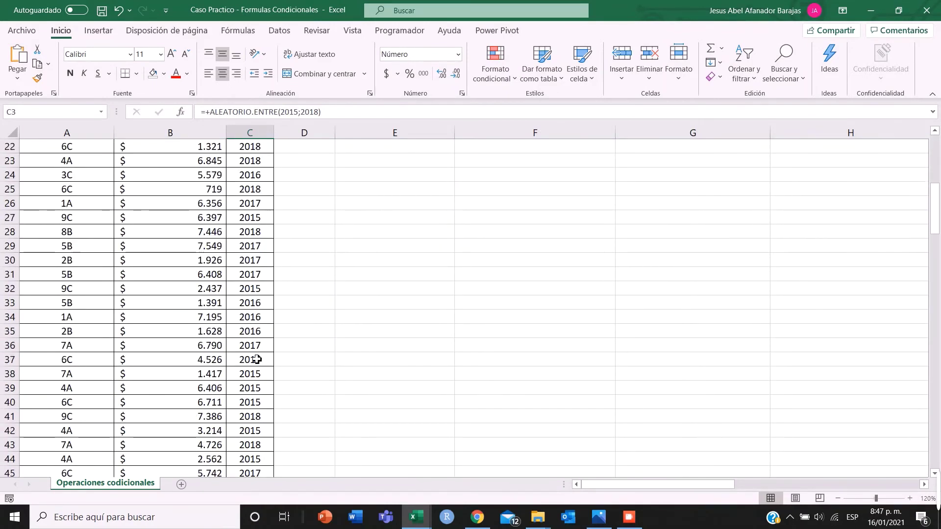
scroll(257, 360, "down", 4)
scroll(255, 382, "up", 11)
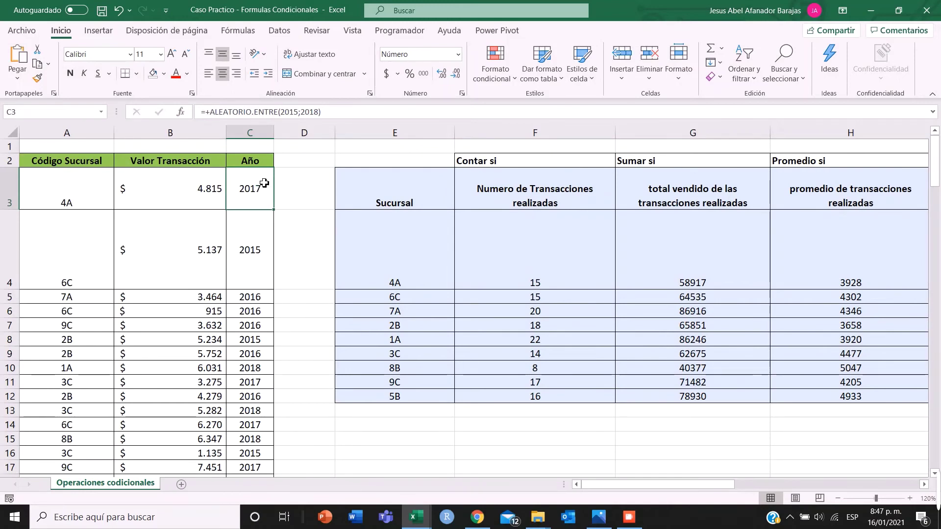
key("F2")
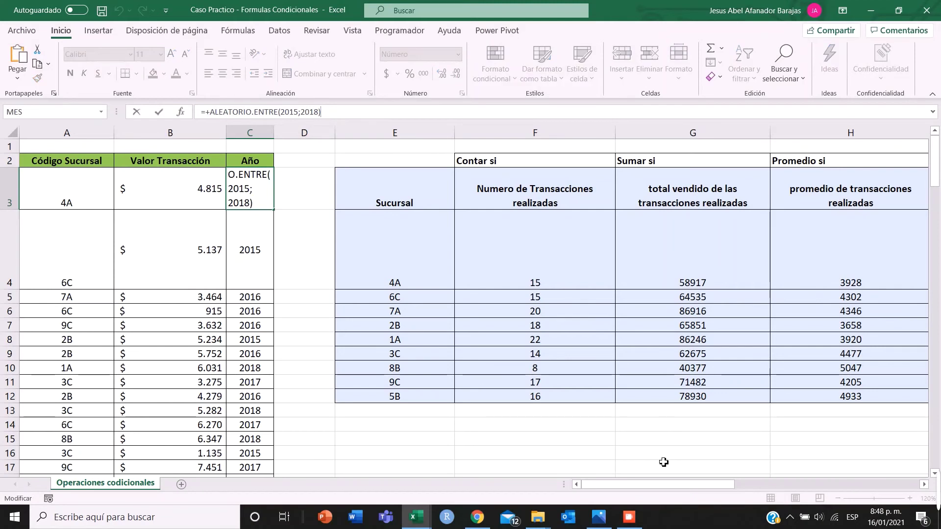
key("Return")
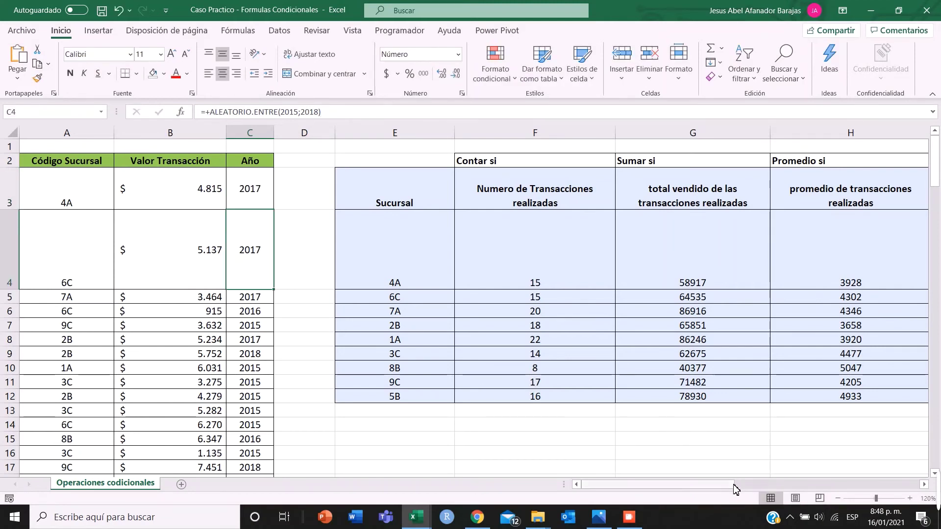
Narrow column J and widen column K so the heading of the average up to 2017 fits on one line
left_click_drag(735, 488, 907, 487)
left_click(731, 269)
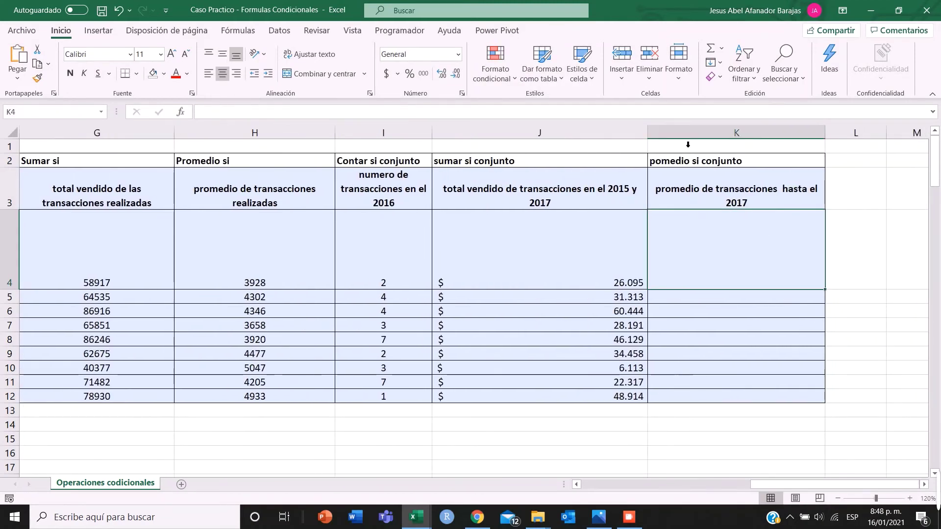
left_click_drag(647, 132, 592, 133)
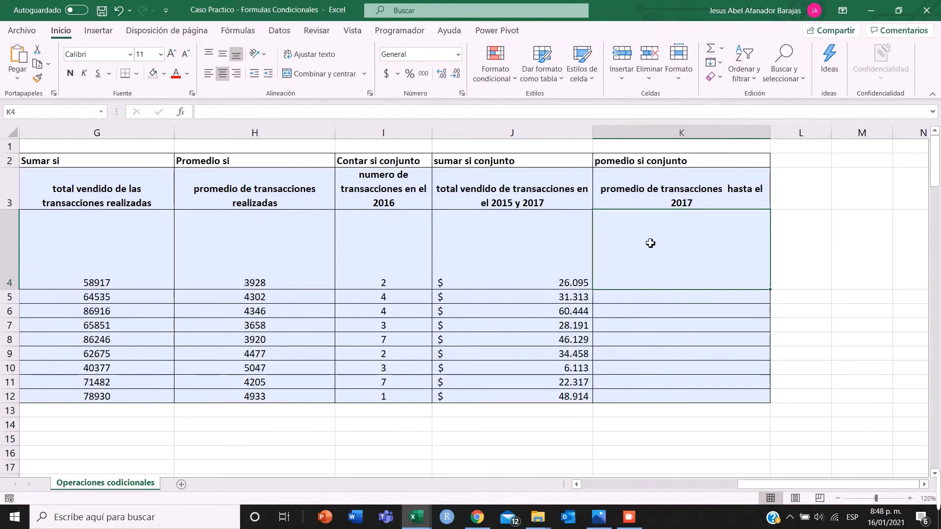
left_click_drag(770, 132, 805, 134)
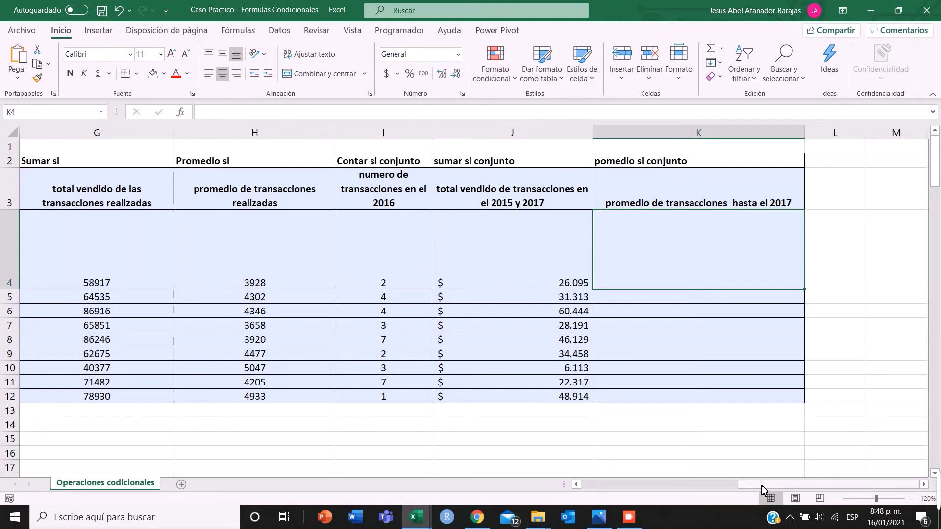
Start a PROMEDIO.SI.CONJUNTO formula in K4 with the transaction values $B$3:$B$147 as the absolute average range
type("+prome")
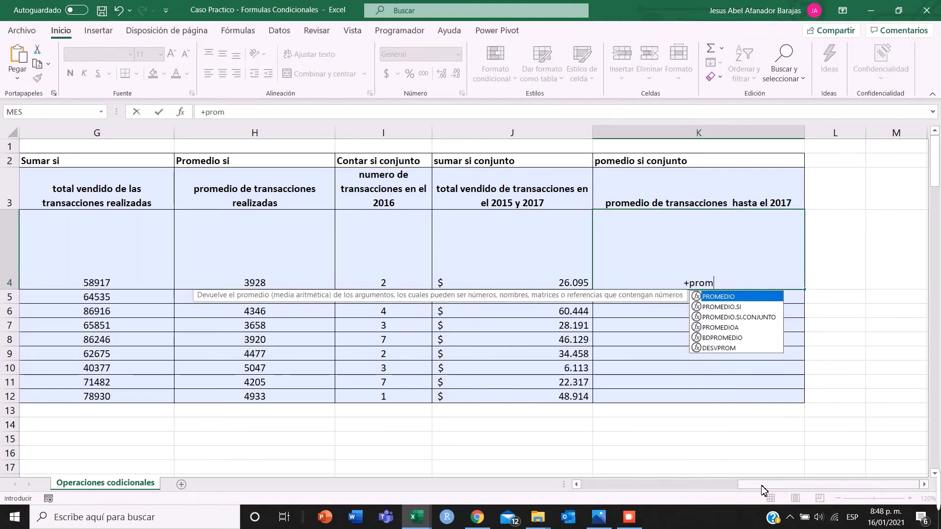
double_click(747, 319)
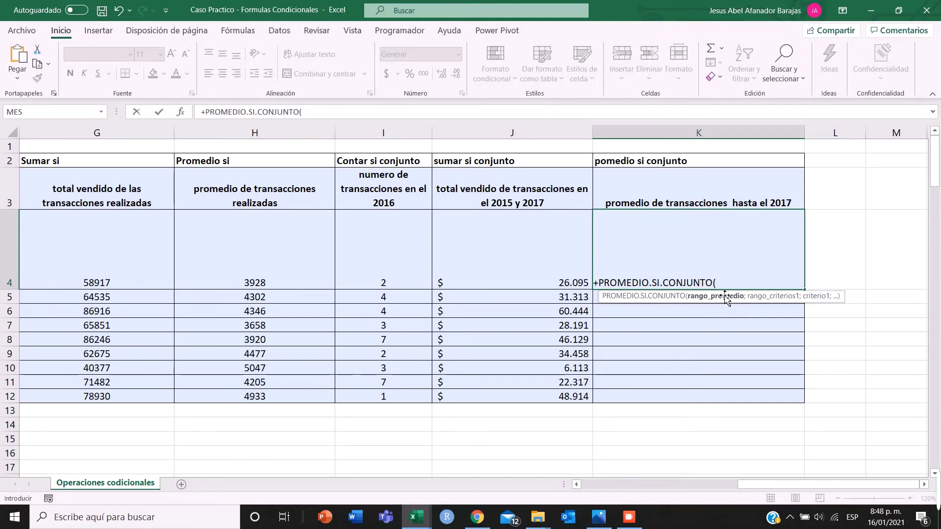
scroll(733, 489, "left", 1)
left_click_drag(732, 488, 595, 496)
left_click(199, 192)
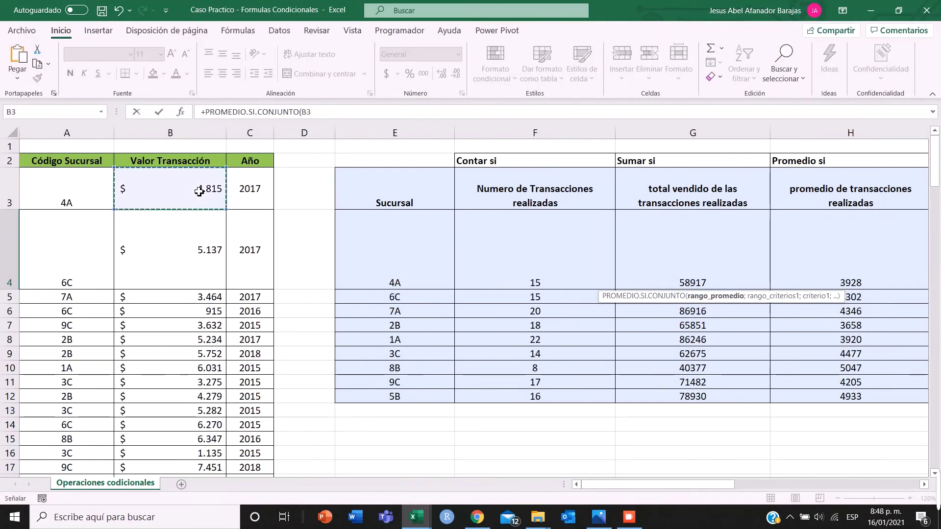
key("ctrl+shift+Down")
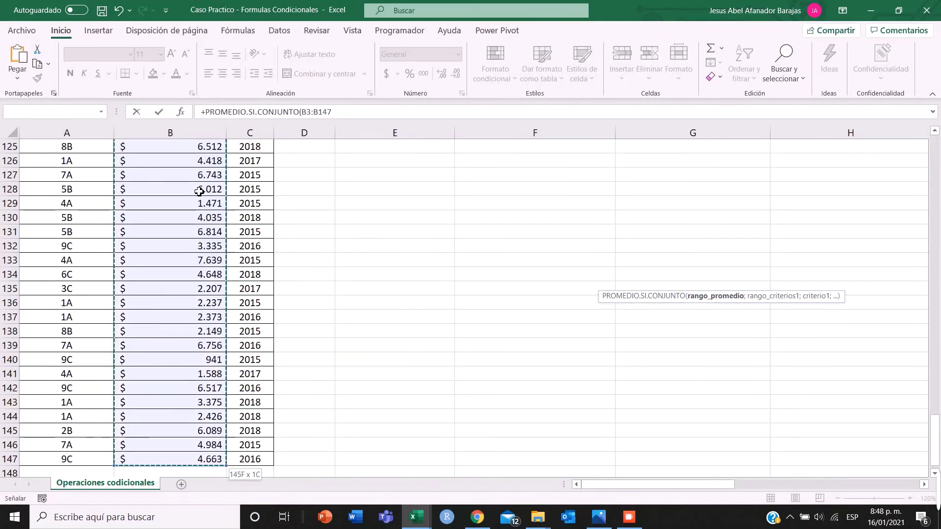
key("F4")
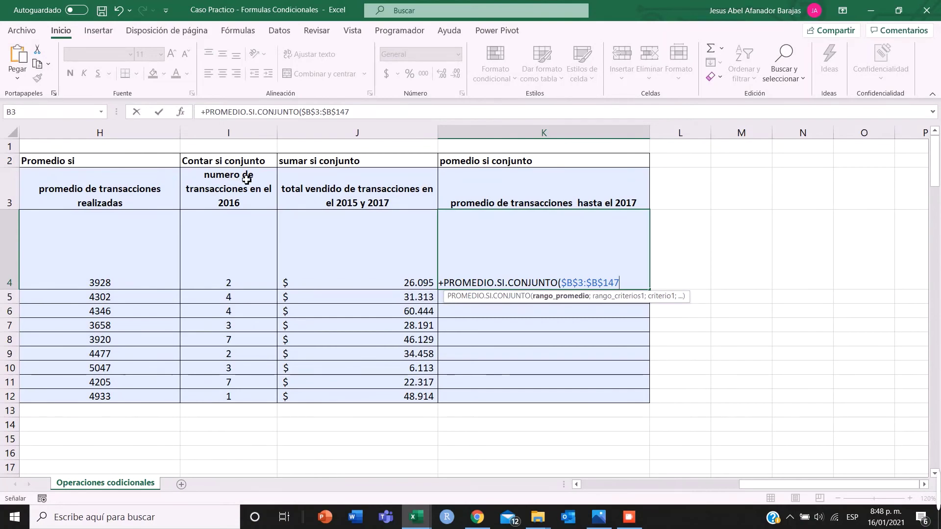
type(";")
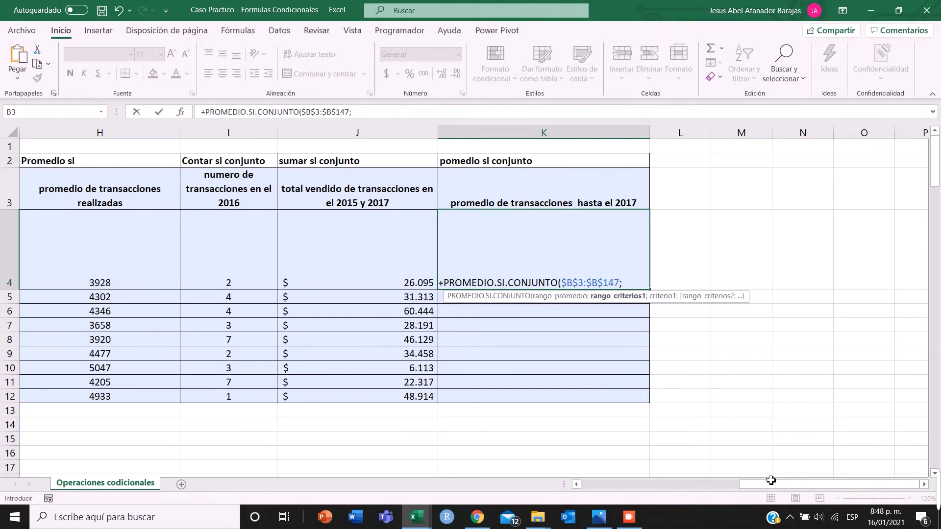
Add the first condition to the K4 formula: branch codes $A$3:$A$147 as criteria range and E4 as criterion
left_click_drag(759, 488, 601, 489)
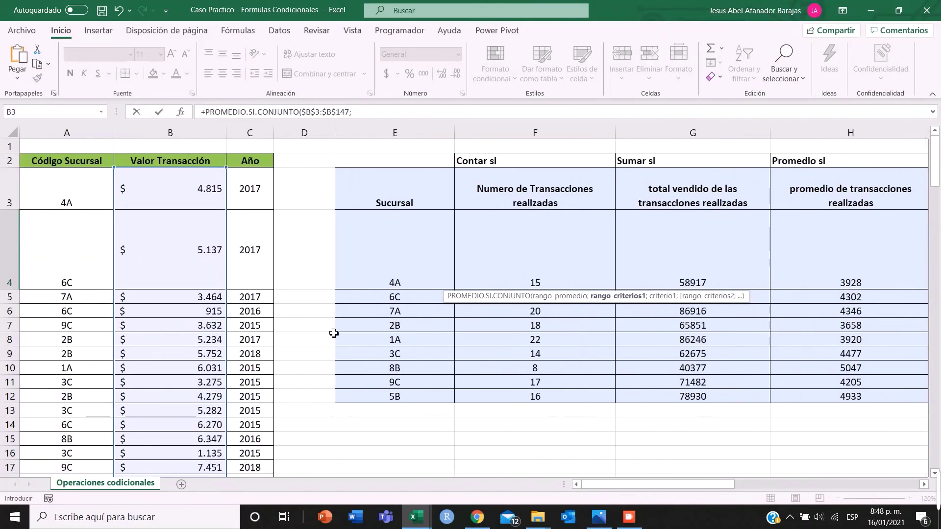
left_click(56, 192)
key("ctrl+shift+Down")
key("F4")
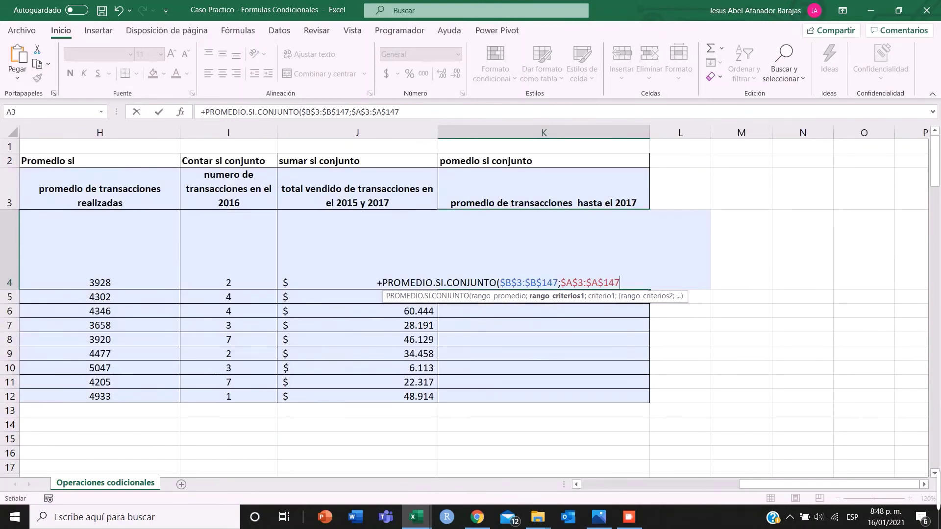
left_click(402, 112)
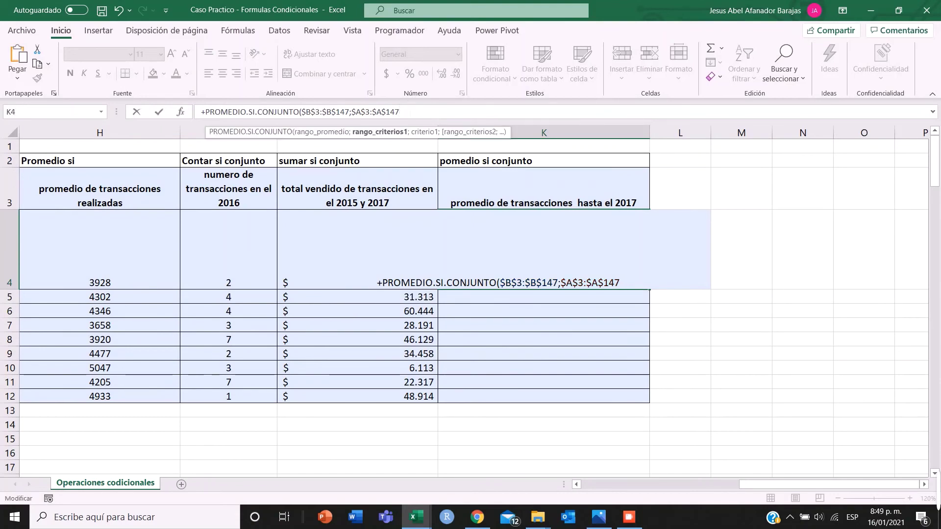
type(";")
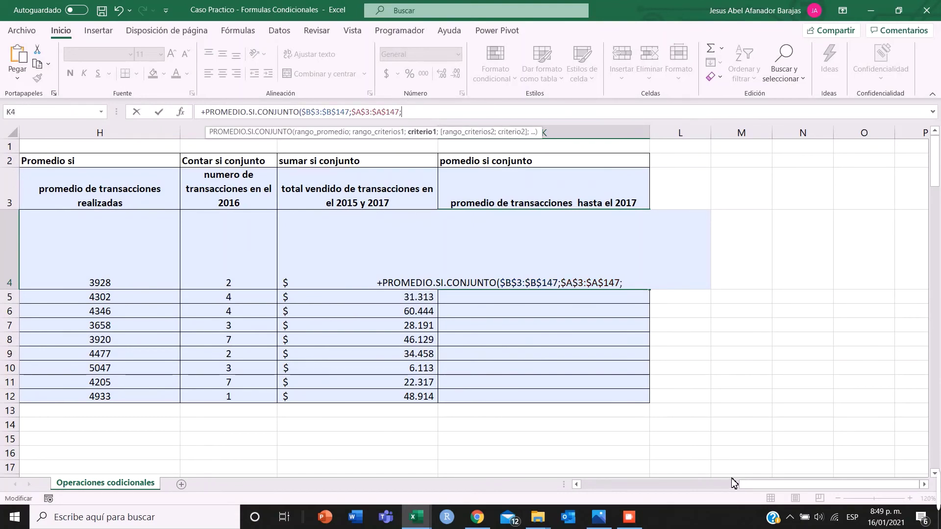
left_click_drag(744, 485, 681, 487)
mouse_move(652, 490)
left_mouse_down()
mouse_move(633, 489)
mouse_move(644, 489)
left_mouse_up()
left_click(167, 261)
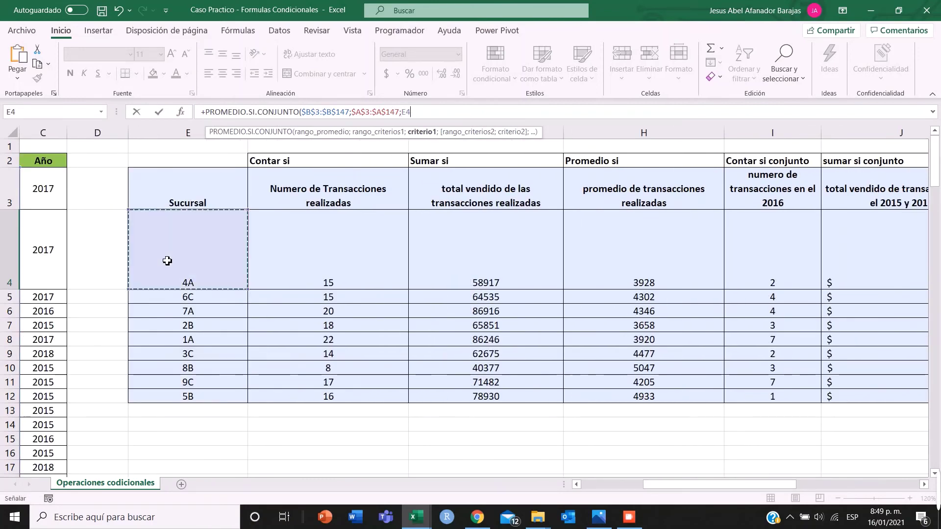
type(";")
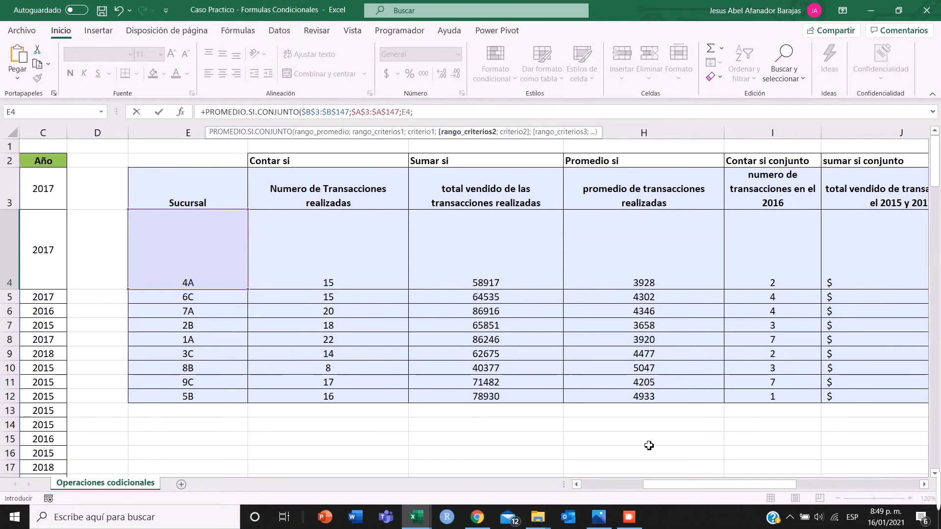
Add the second condition with years $C$3:$C$147 and criterion "<=2017", and complete the K4 formula
left_click_drag(656, 492, 584, 495)
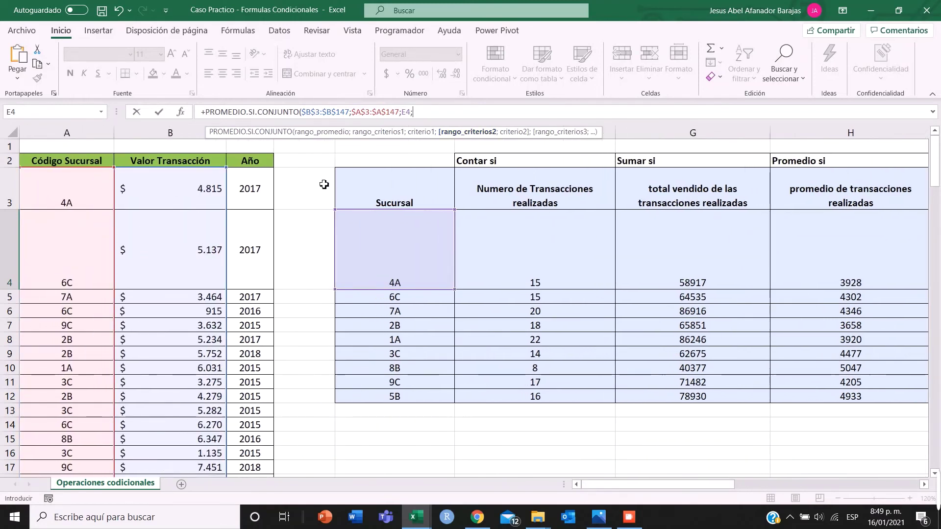
left_click(252, 187)
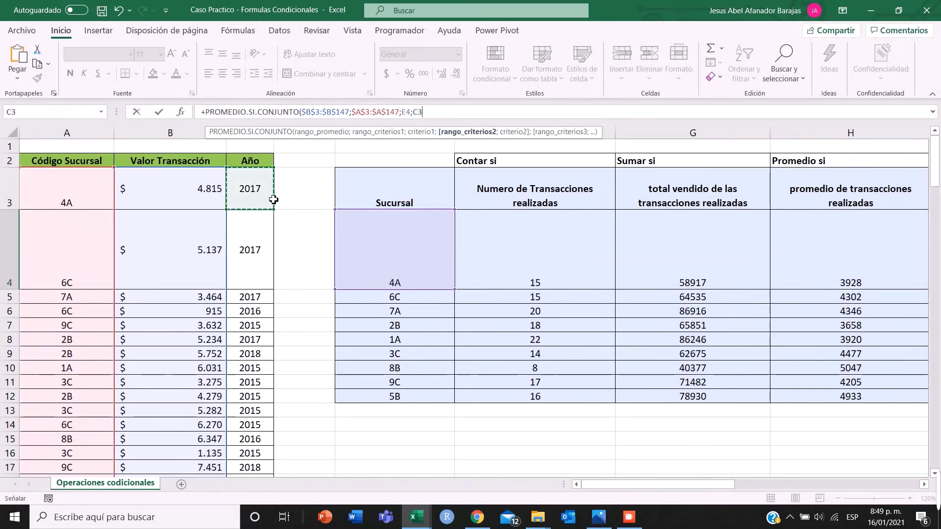
key("ctrl+shift+Down")
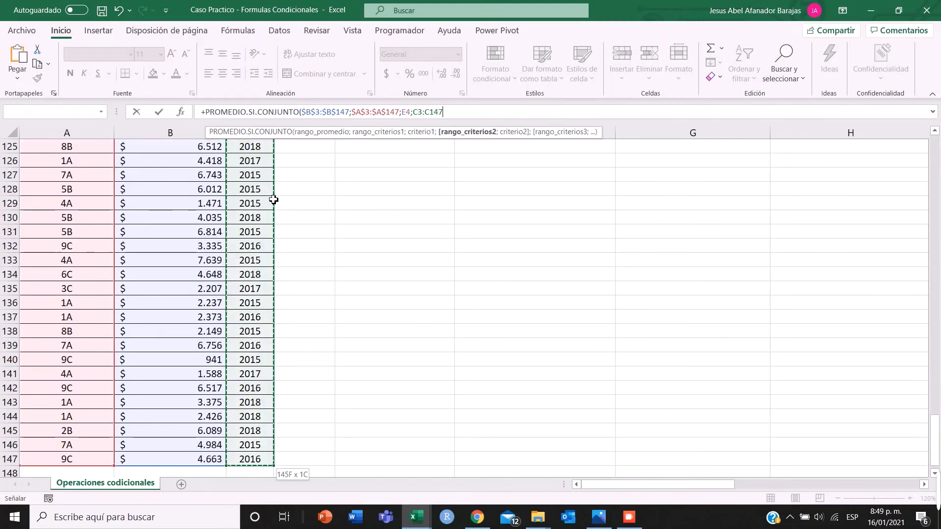
key("F4")
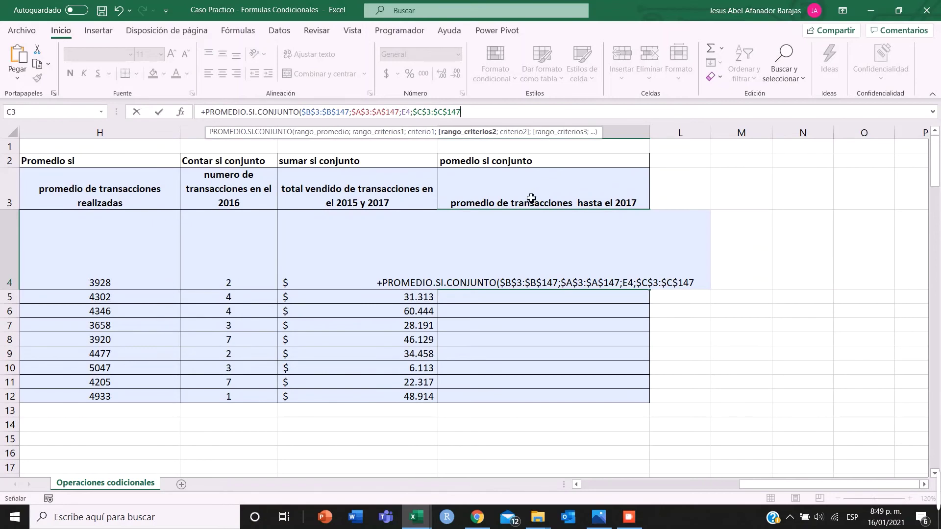
type(";\"<")
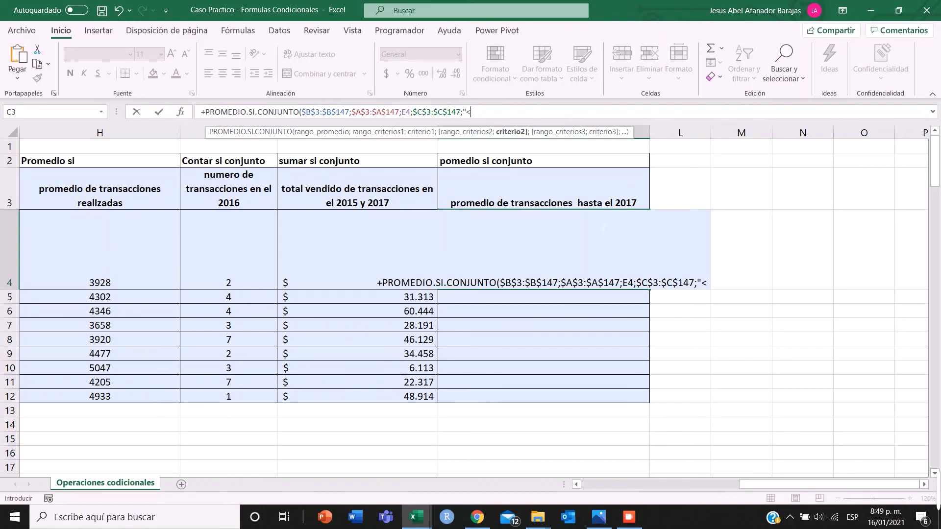
type("=2017")
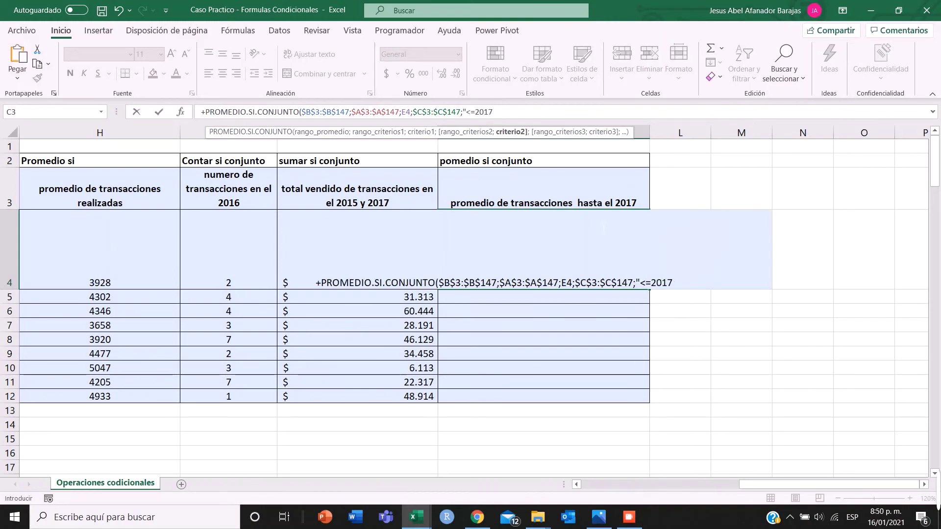
type("\"")
type(")")
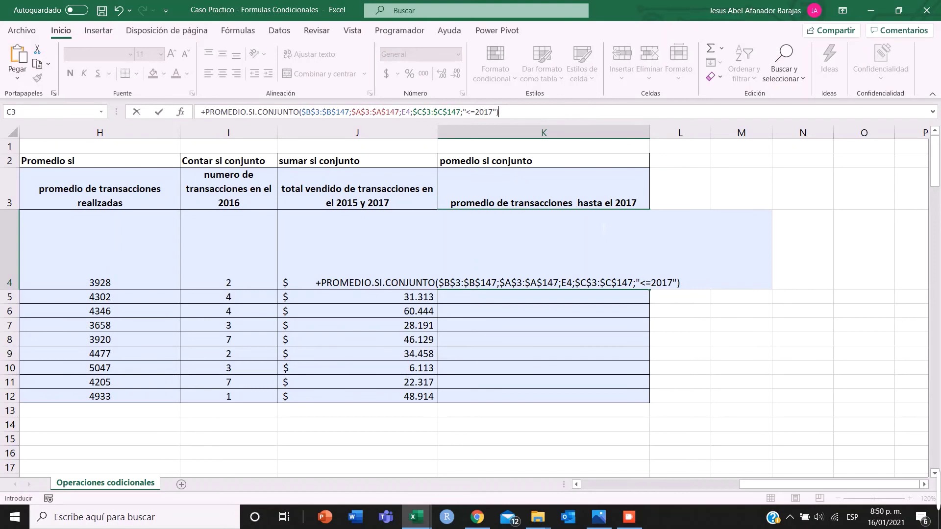
key("ctrl+Return")
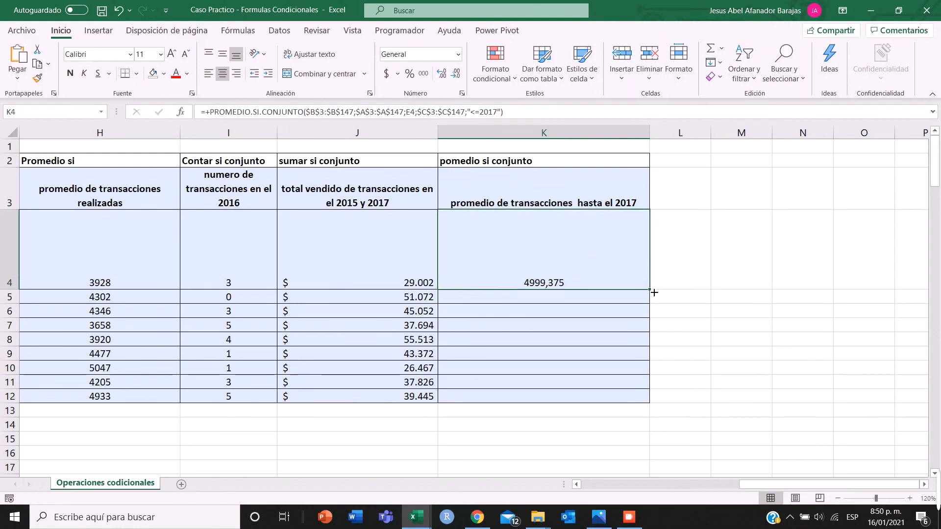
Fill the K4 average formula down through K12 and format K4:K12 as accounting values without decimals
double_click(650, 290)
left_click(556, 280)
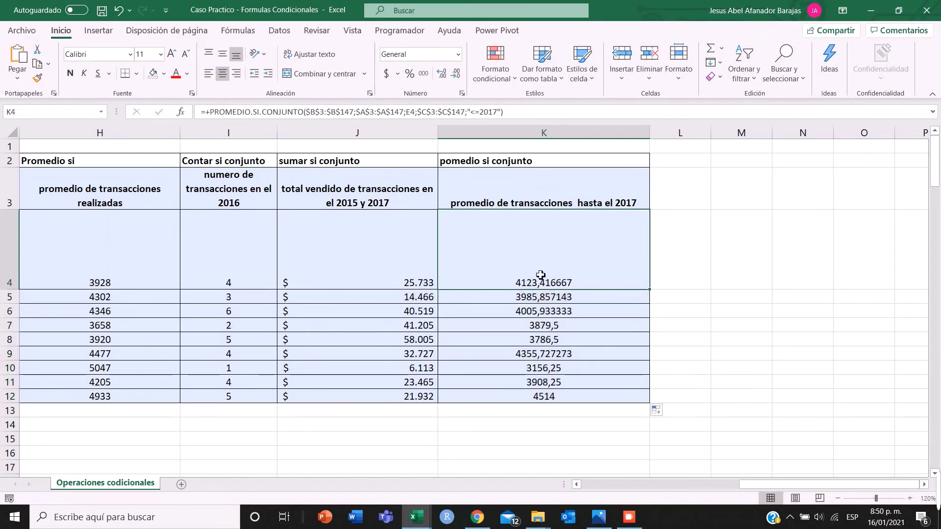
left_click_drag(544, 277, 543, 397)
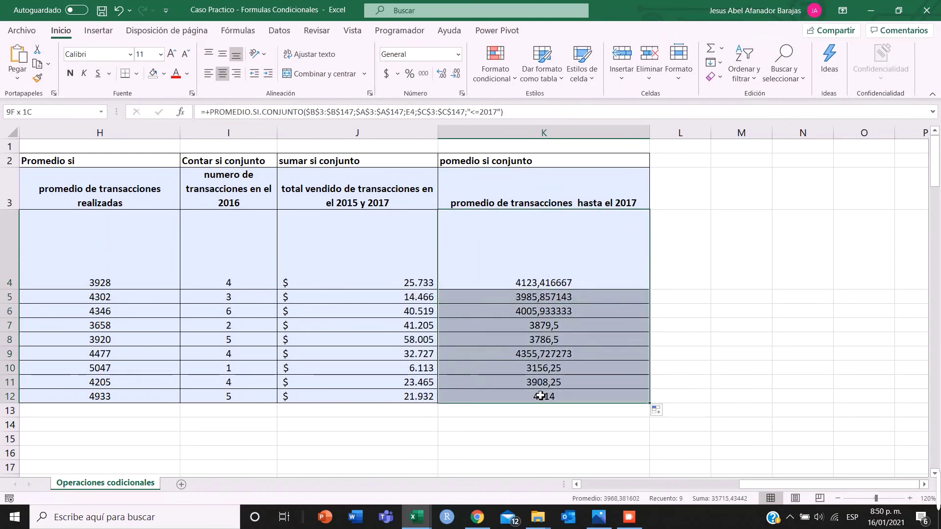
left_click(387, 74)
left_click(671, 281)
key("Left")
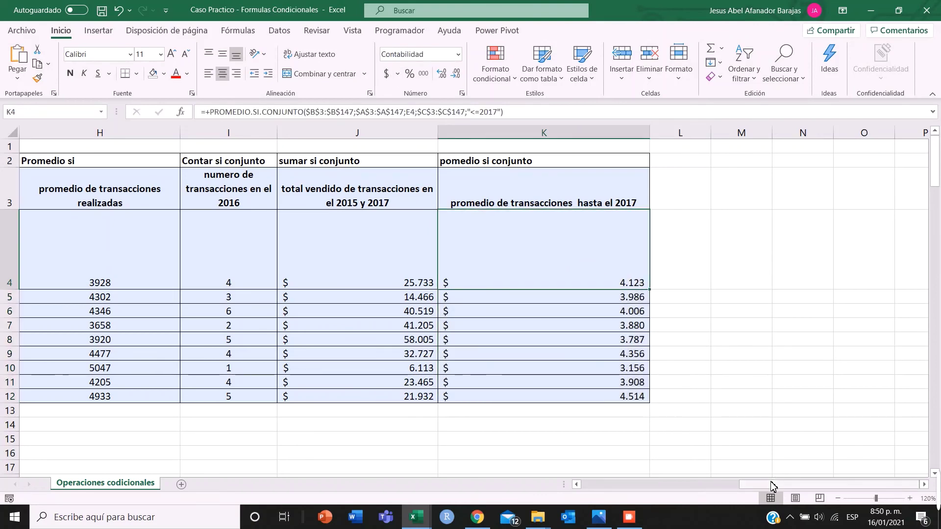
Copy the randomly generated years in C3:C147 of the Año column
left_click_drag(769, 484, 608, 484)
left_click(263, 190)
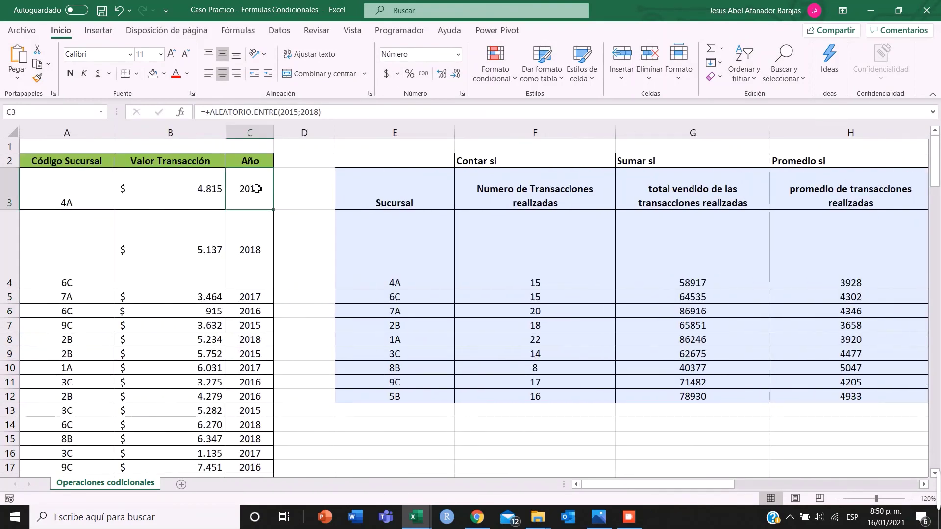
key("ctrl+shift+Down")
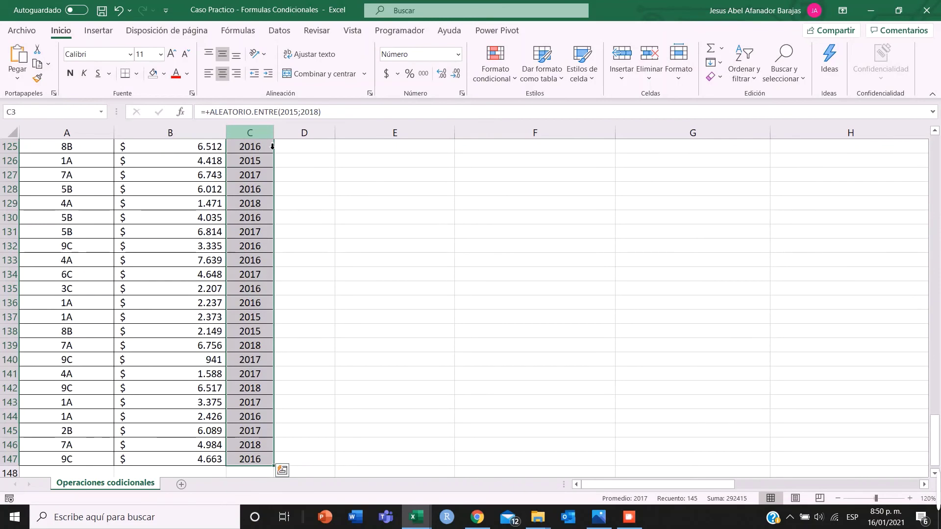
key("ctrl+c")
scroll(269, 157, "up", 20)
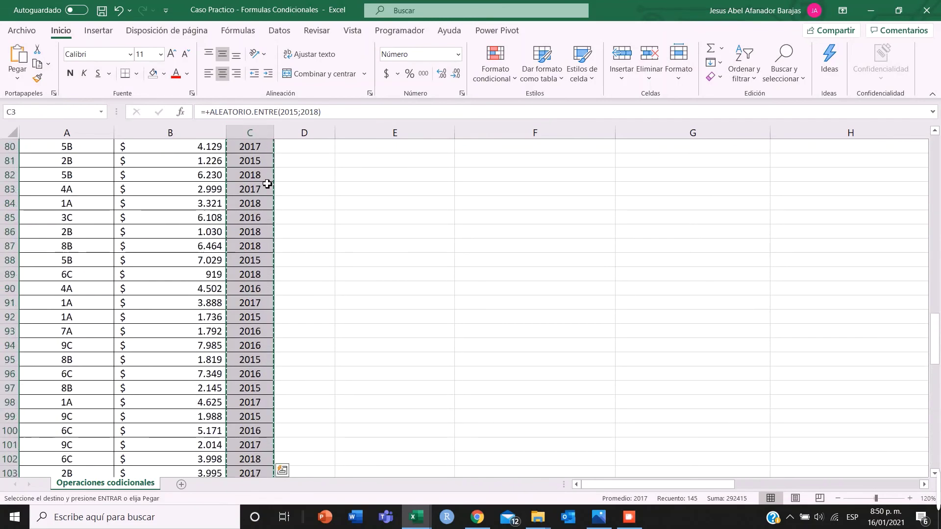
left_click_drag(935, 275, 935, 152)
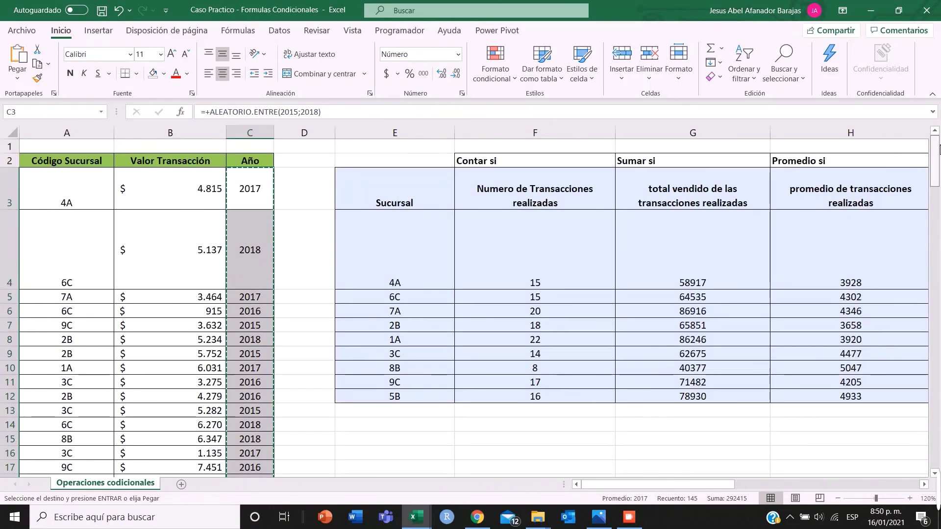
Paste the copied years back over C3:C147 as values only, replacing the ALEATORIO.ENTRE formulas
left_click(393, 145)
left_click(261, 184)
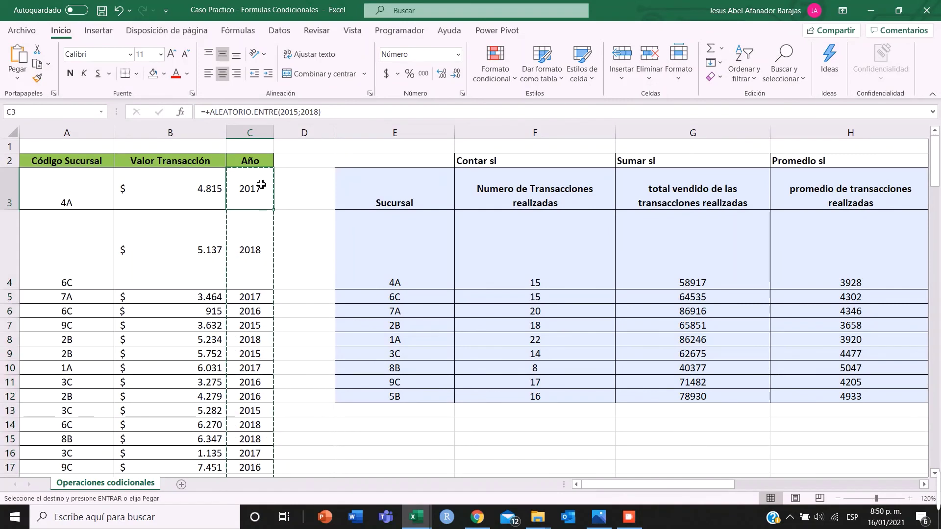
key("ctrl+shift+Down")
key("ctrl+v")
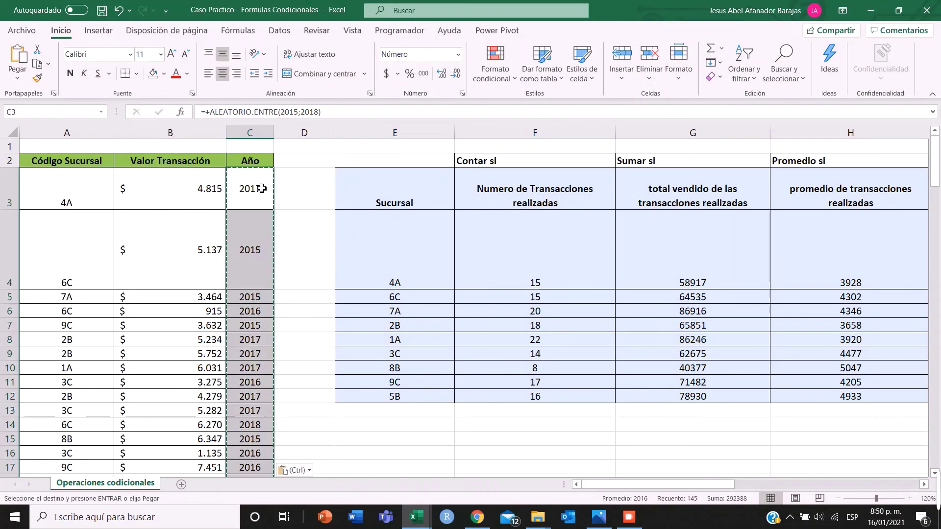
left_click(295, 471)
left_click(286, 415)
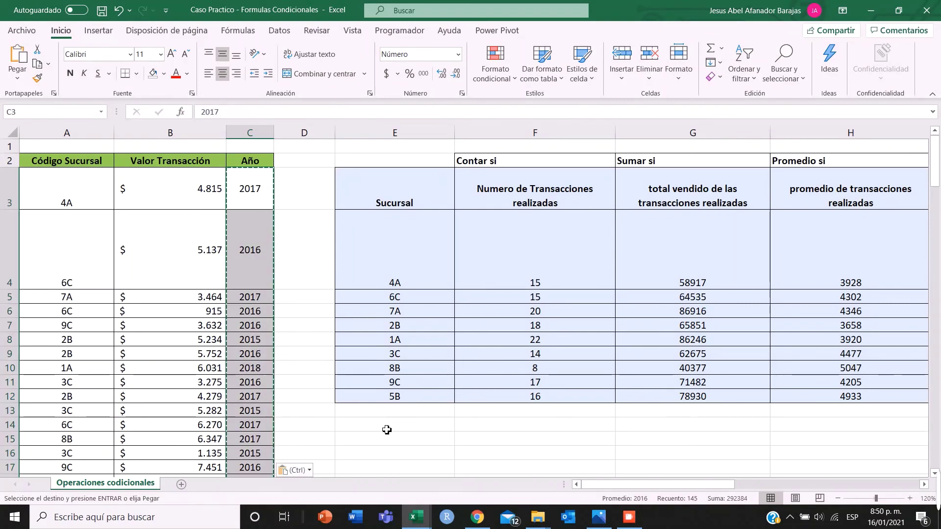
left_click(307, 355)
Review the average formula in K4 and the branch code, transaction value and year in the first data row
left_click_drag(631, 484, 784, 485)
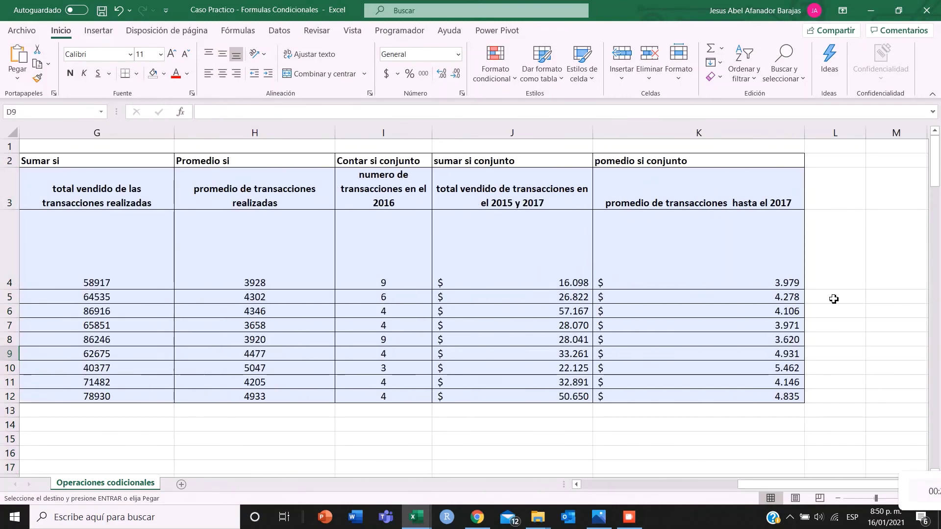
left_click(770, 269)
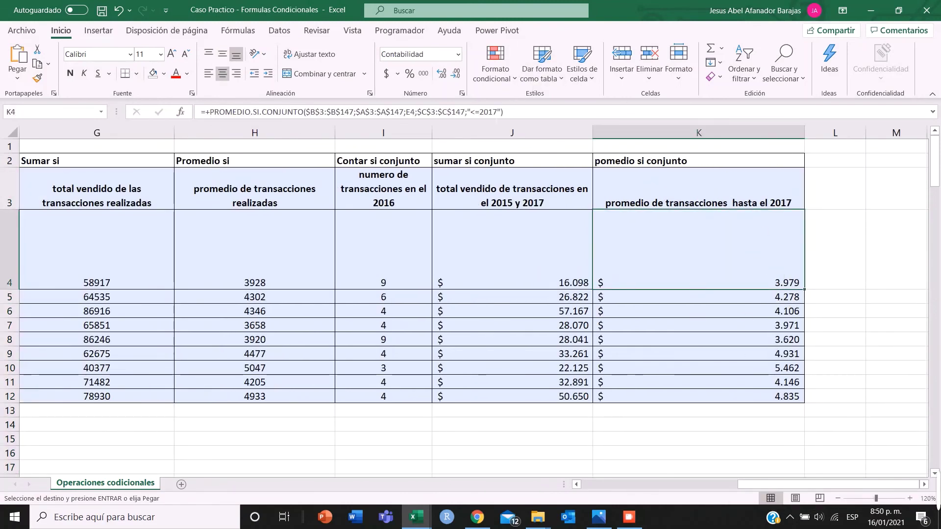
left_click(482, 112)
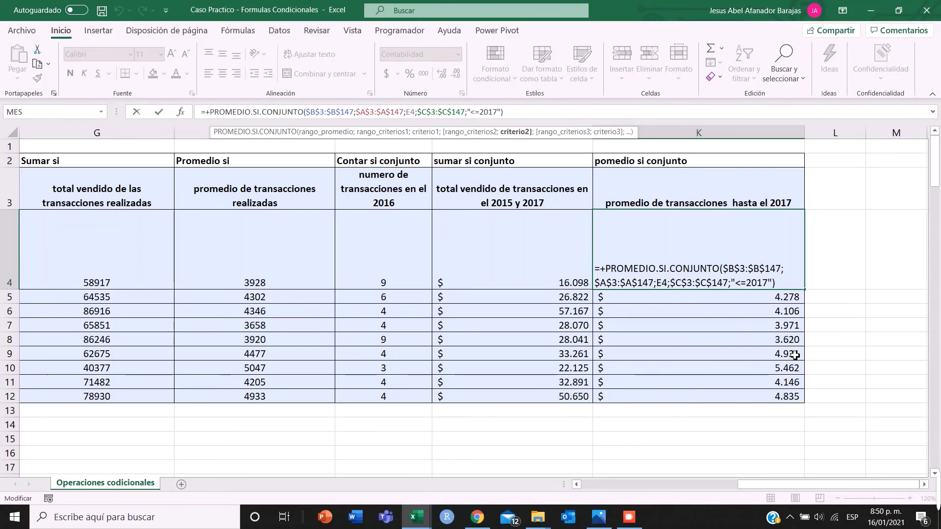
key("Return")
left_click_drag(757, 485, 601, 484)
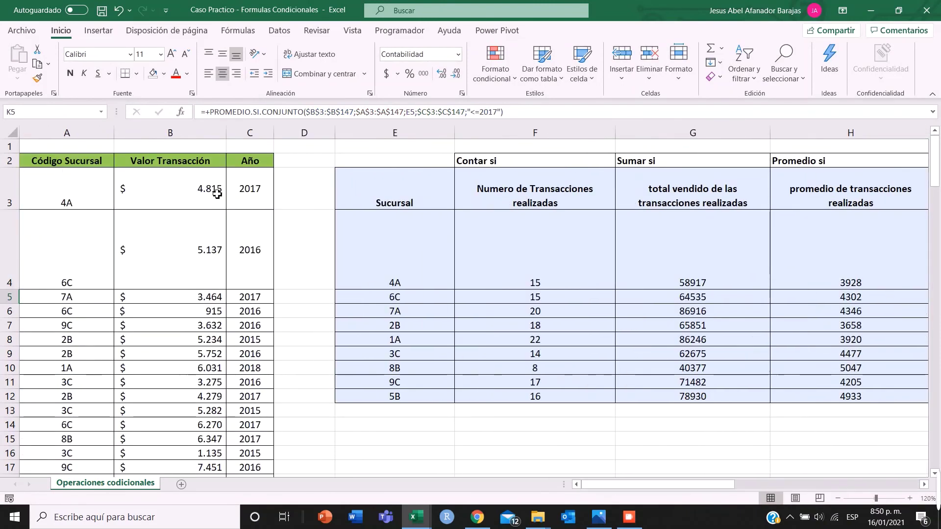
left_click(186, 185)
left_click(95, 186)
left_click(267, 198)
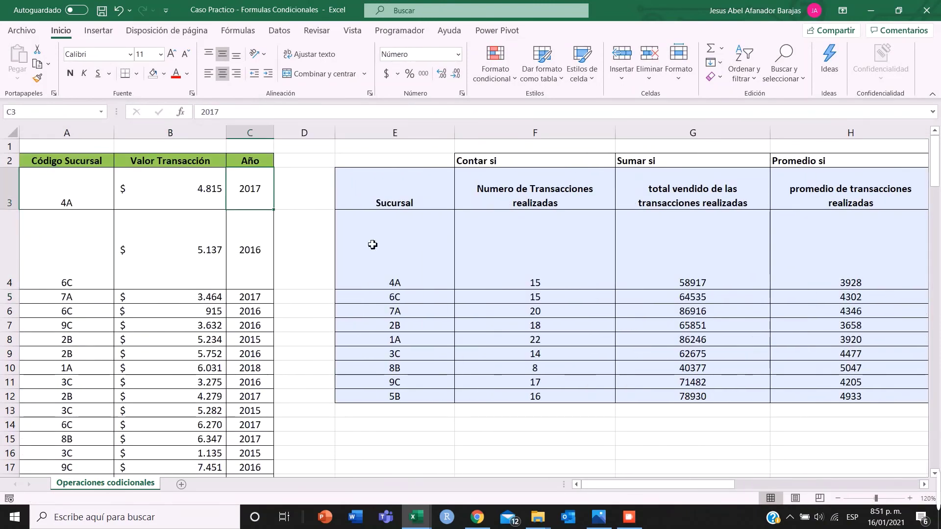
Change the year criterion in the K4 PROMEDIO.SI.CONJUNTO formula to "<>2018"
left_click_drag(637, 485, 794, 485)
left_click(740, 252)
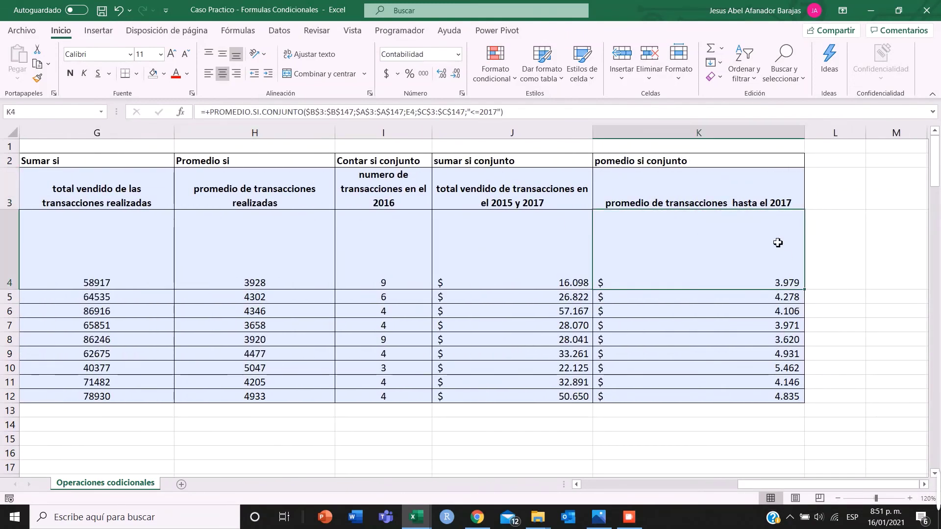
left_click(474, 111)
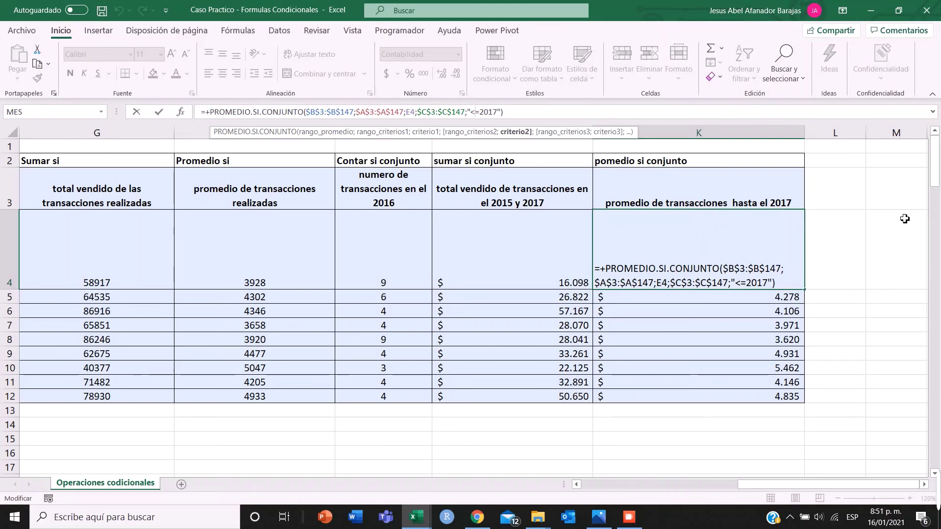
key("Delete")
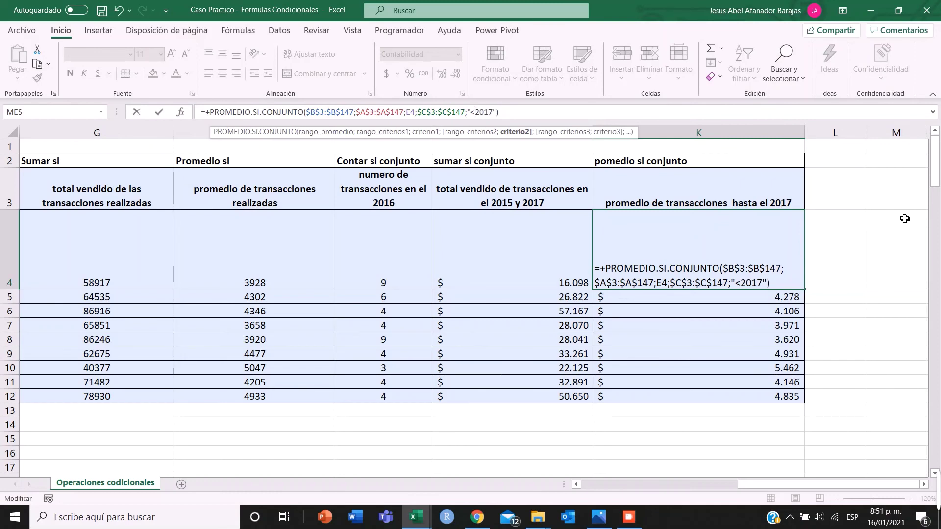
type(">")
key("Right")
key("Delete")
type("8")
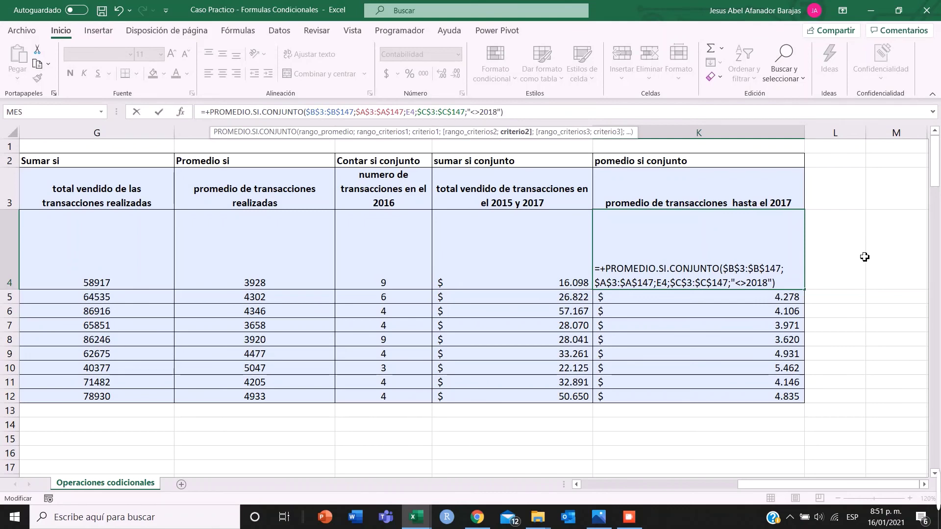
key("ctrl+Return")
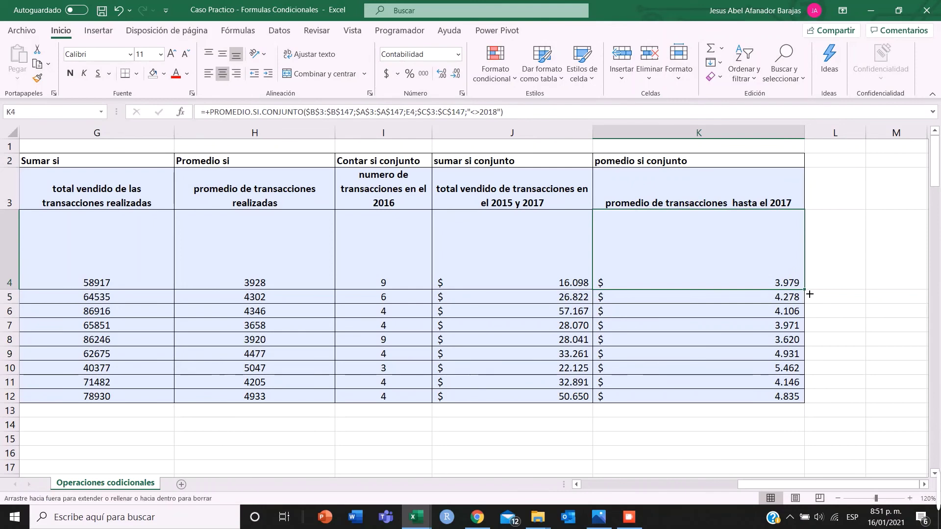
Fill the K4 average formula down through K12 and check the formula in K12
double_click(805, 290)
left_click(793, 400)
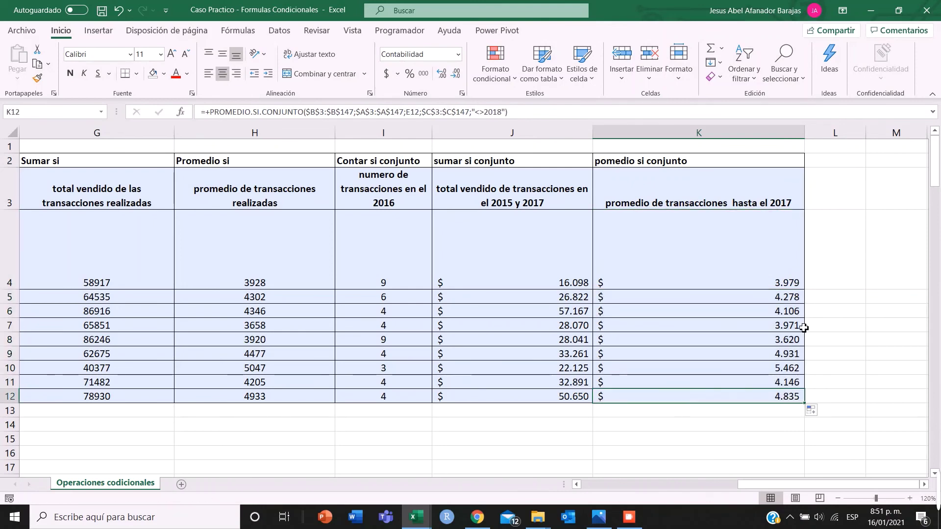
key("F2")
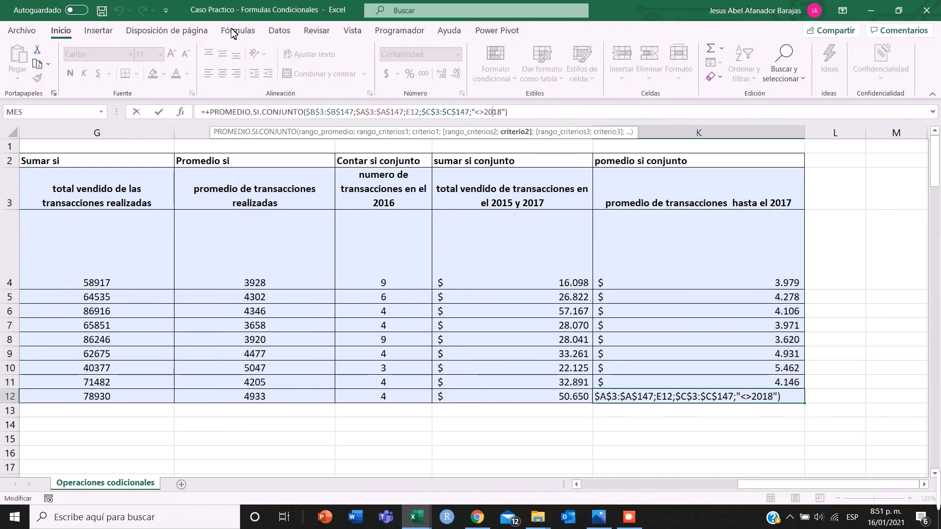
left_click(873, 295)
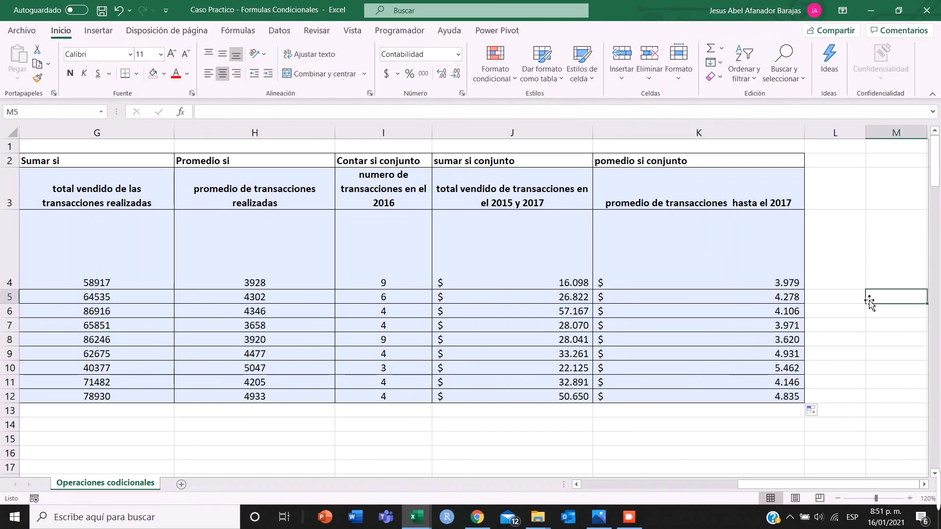
Extend the K12 average formula into L12 to inspect its references, and undo the fill
left_click(837, 396)
left_click(795, 398)
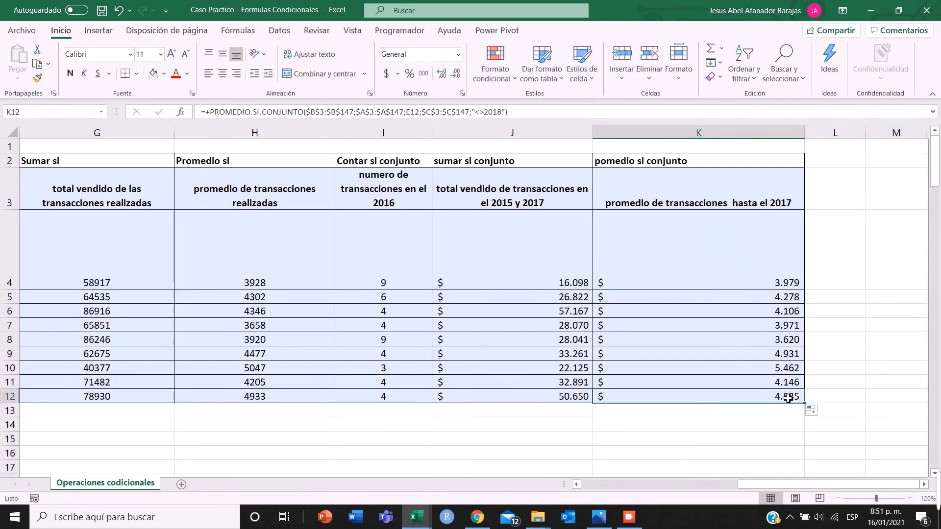
left_click_drag(805, 403, 848, 408)
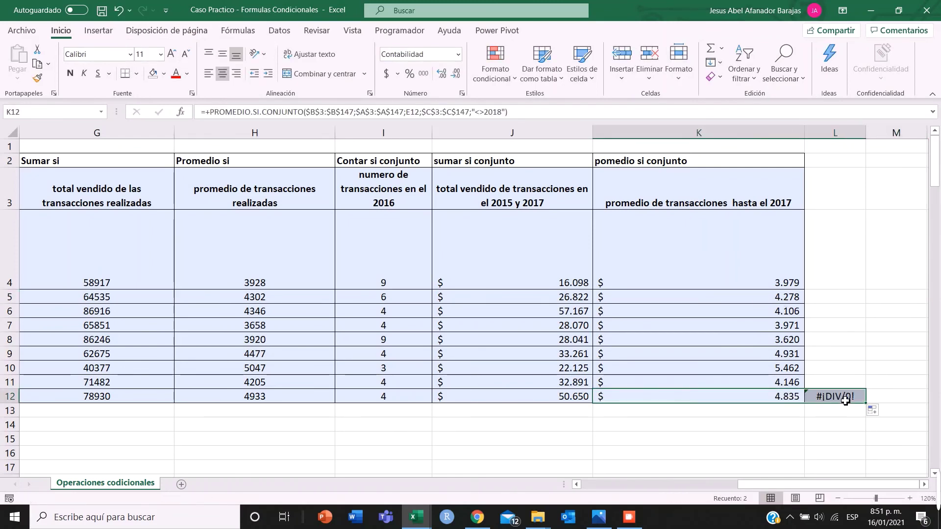
key("F2")
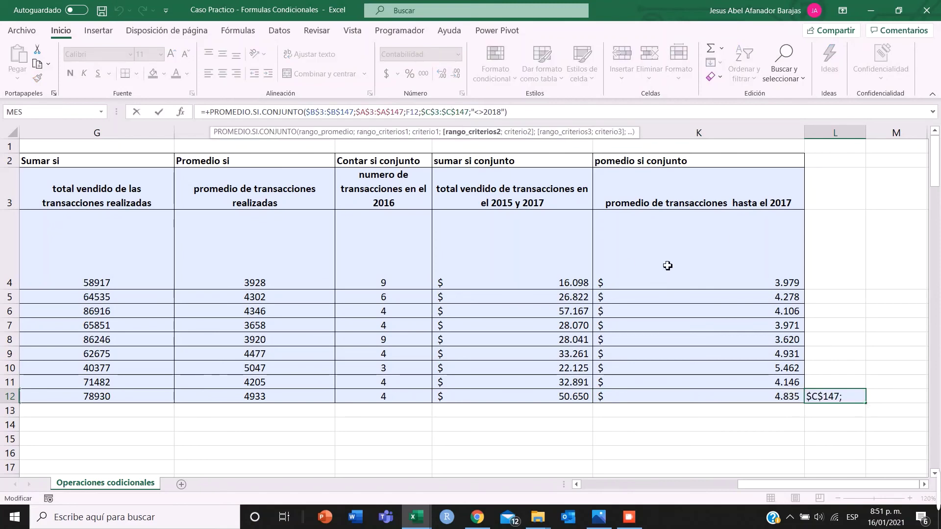
key("Escape")
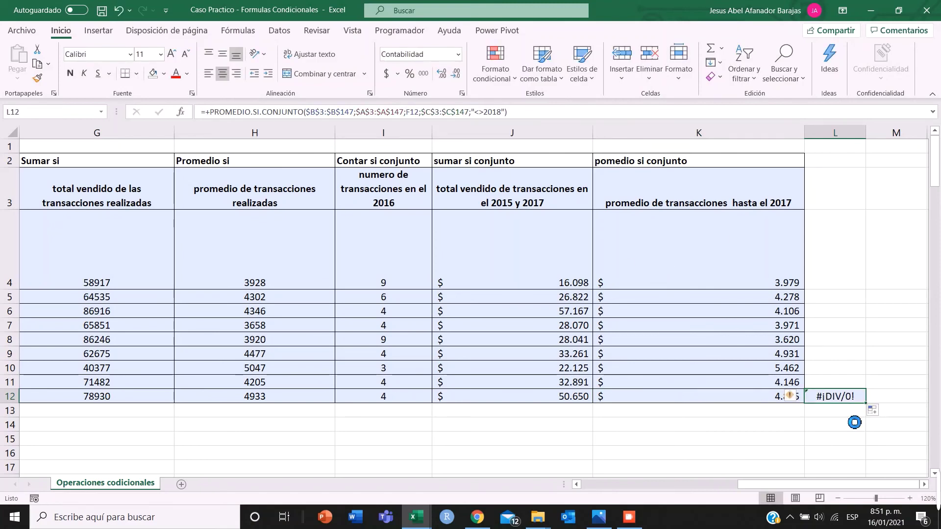
key("ctrl+z")
Copy the full text of the K4 formula into L4, keeping its references unchanged
left_click(783, 283)
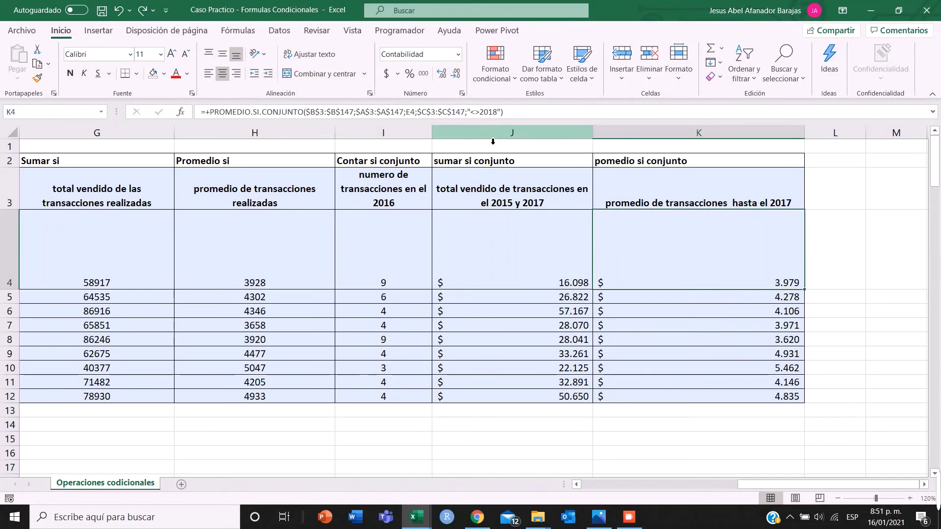
double_click(783, 283)
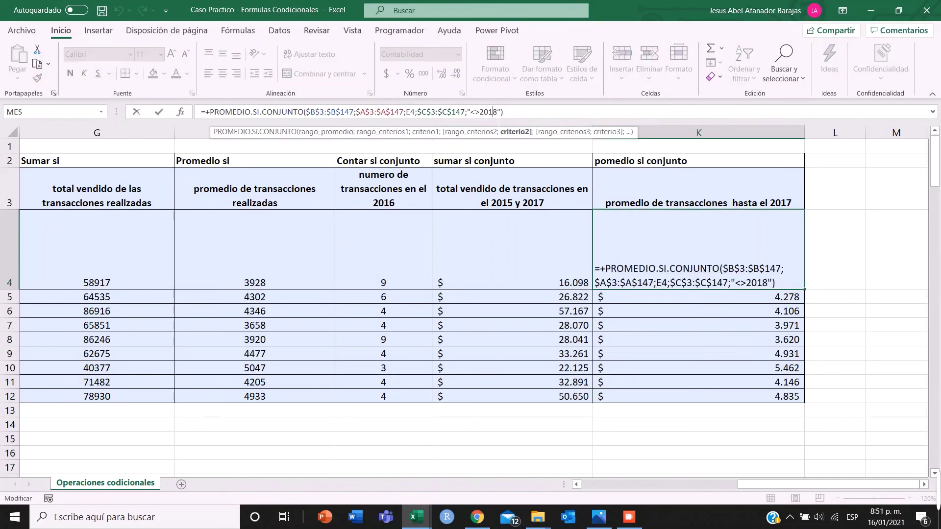
left_click_drag(498, 112, 201, 112)
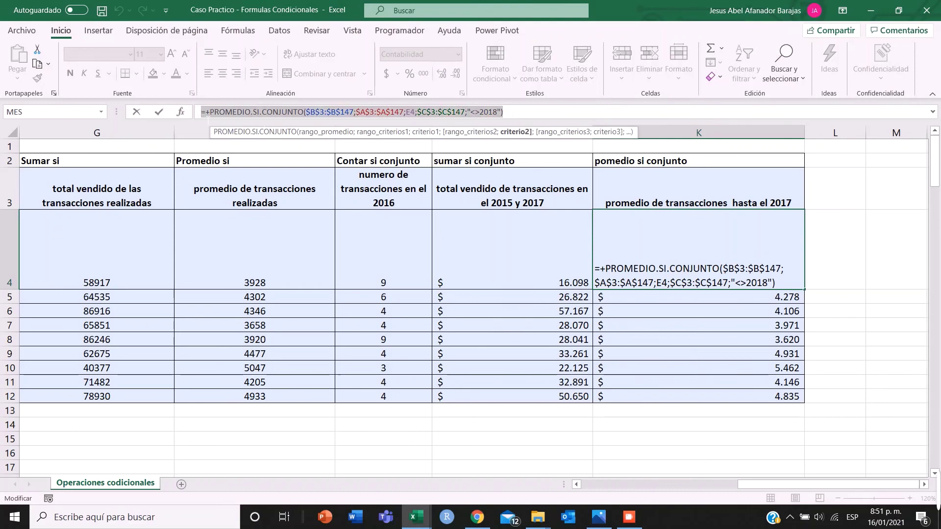
key("ctrl+c")
key("Escape")
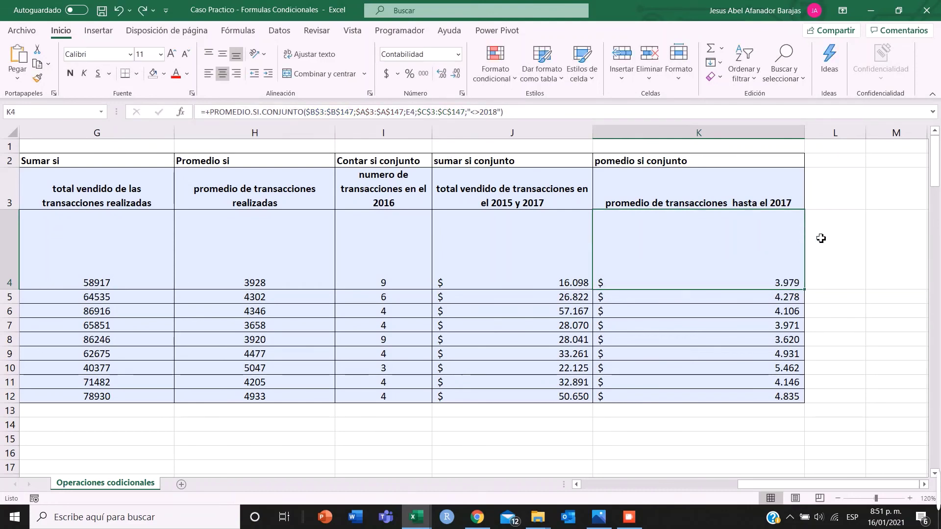
left_click(836, 265)
key("ctrl+v")
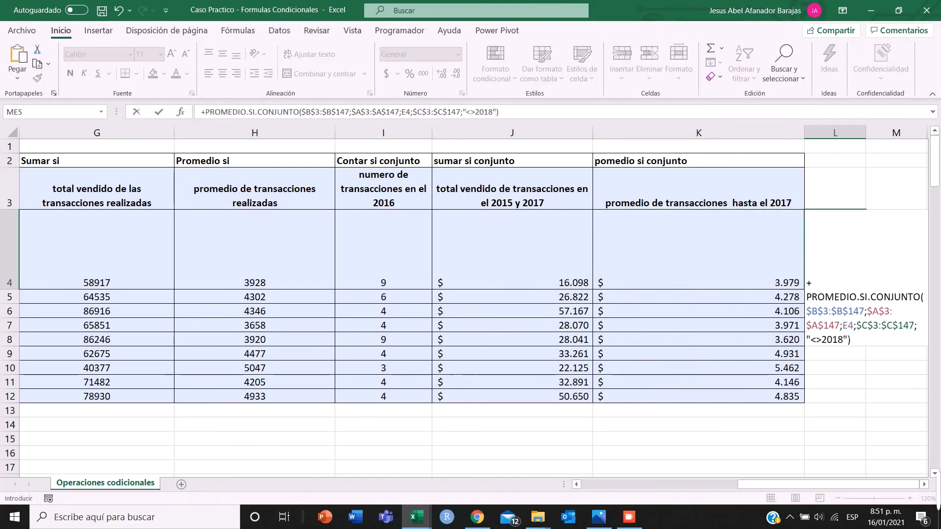
Set the year criterion in the L4 formula to "<>2017" and complete it
left_click(840, 339)
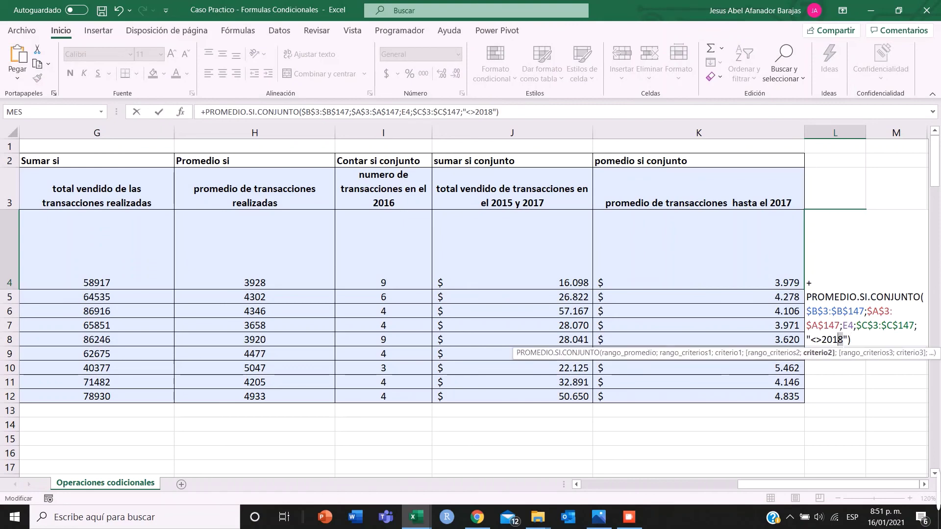
key("Delete")
type("7")
key("Return")
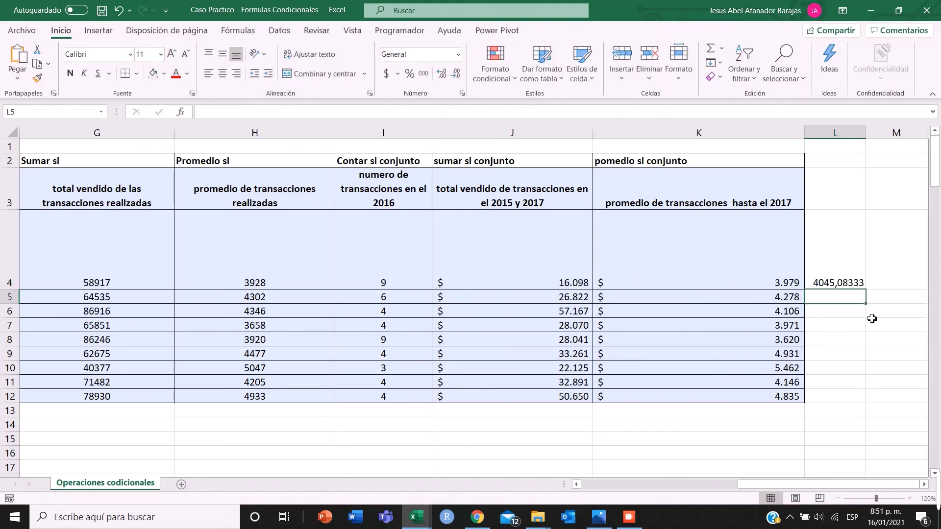
Change the comparison operator in the L4 formula so its year criterion reads "<=2017"
left_click(839, 283)
left_click(471, 112)
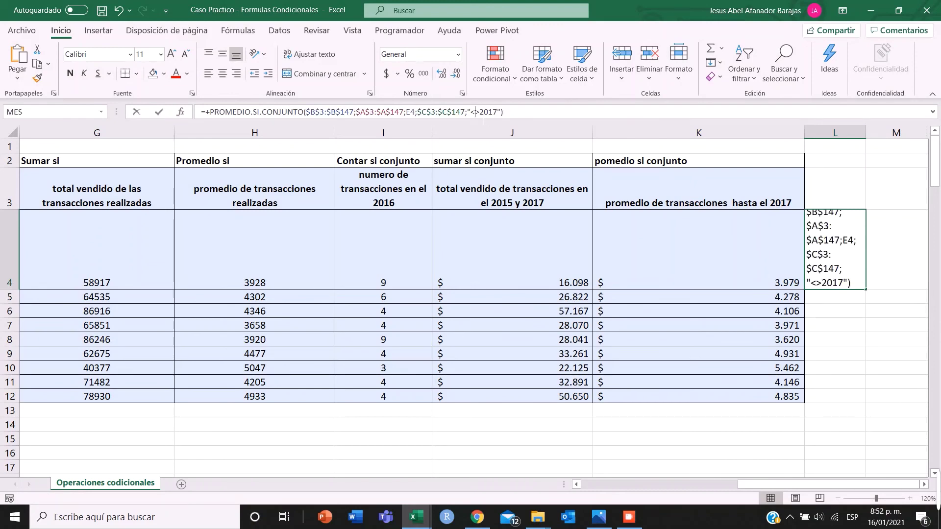
key("Delete")
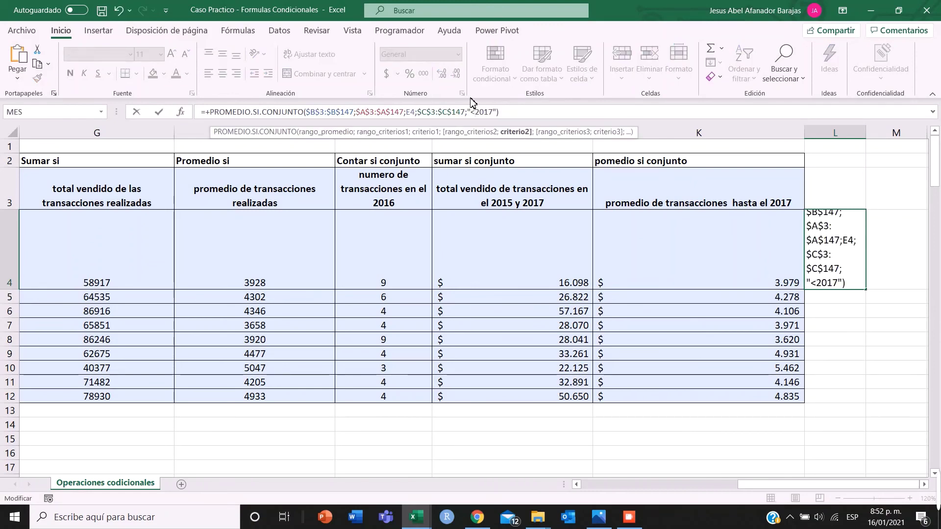
key("Return")
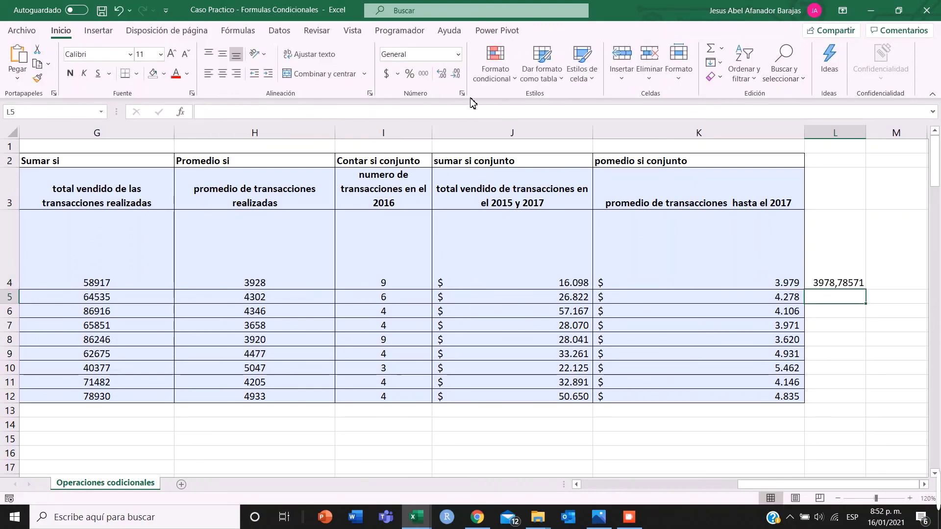
Reduce the number format of the L4 average to two decimals
left_click(852, 282)
left_click(456, 74)
left_click(456, 74)
left_click(456, 74)
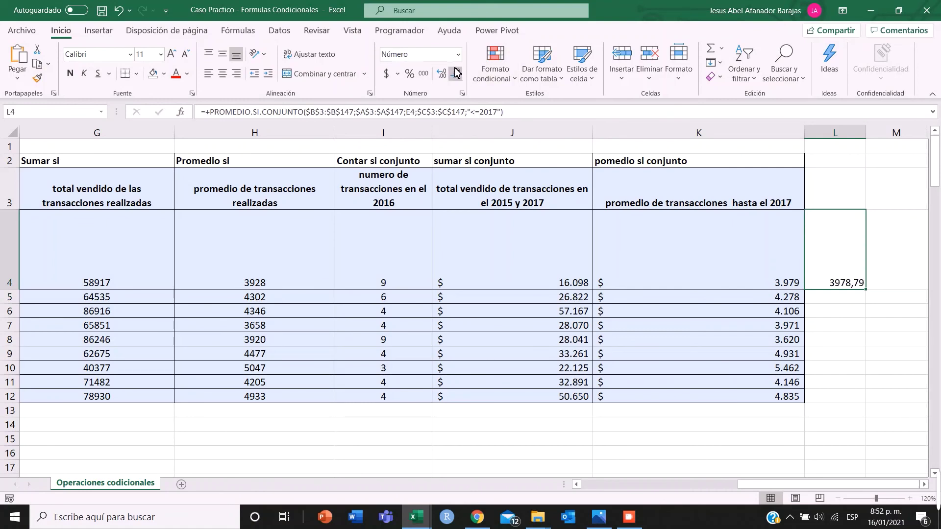
Reduce the number format of the L4 average to zero decimals
left_click(456, 73)
left_click(456, 73)
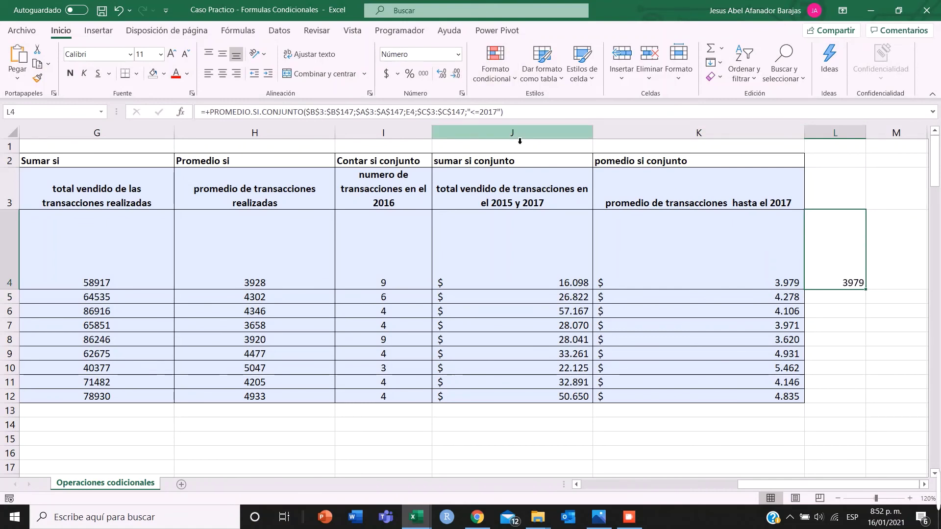
Examine the year criteria in the L4 and K4 formulas and the years listed in the transactions' Año column
left_click(471, 111)
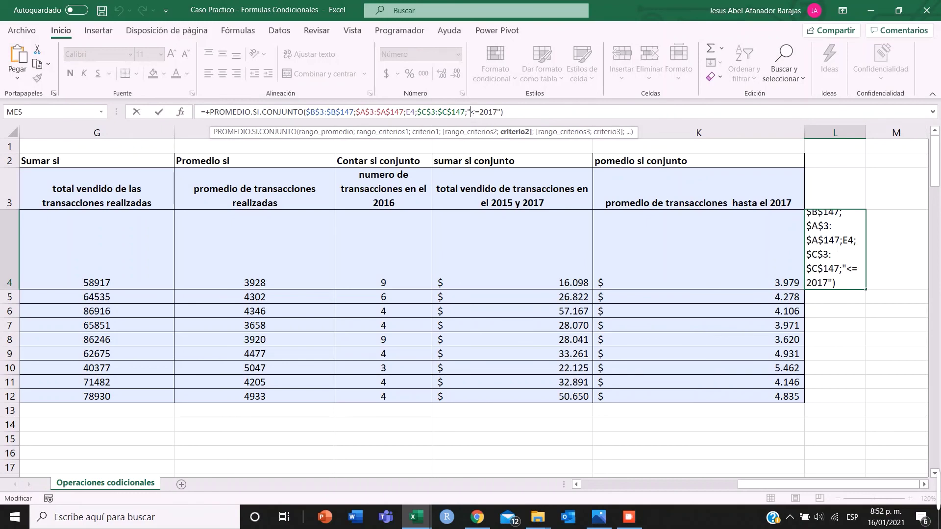
key("Escape")
left_click(768, 244)
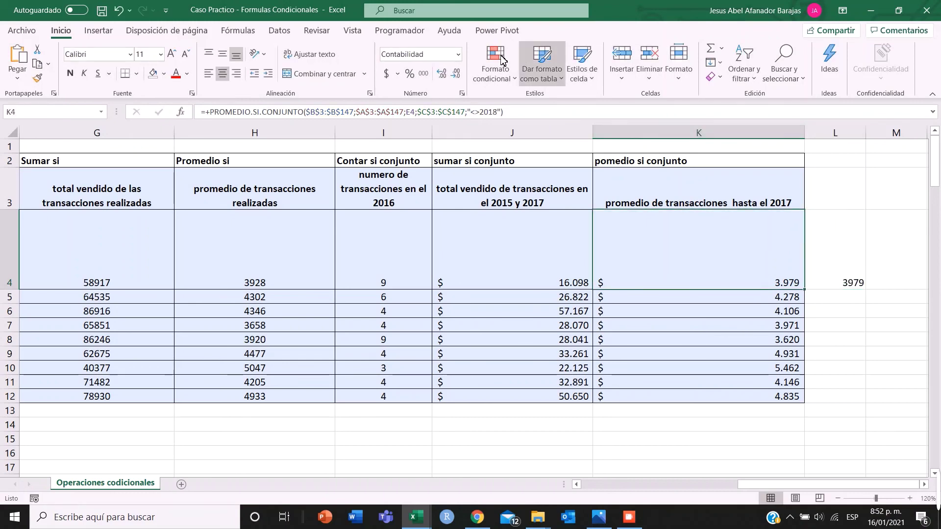
key("F2")
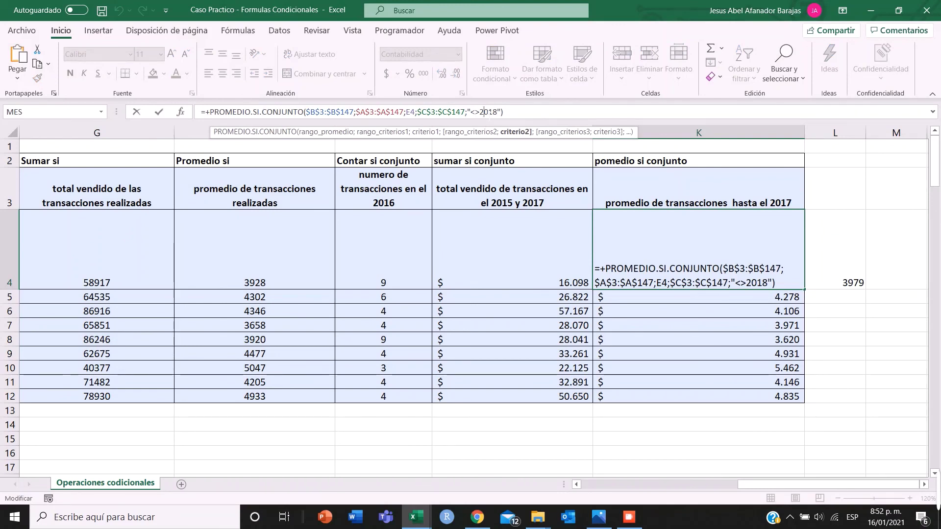
key("ctrl+Return")
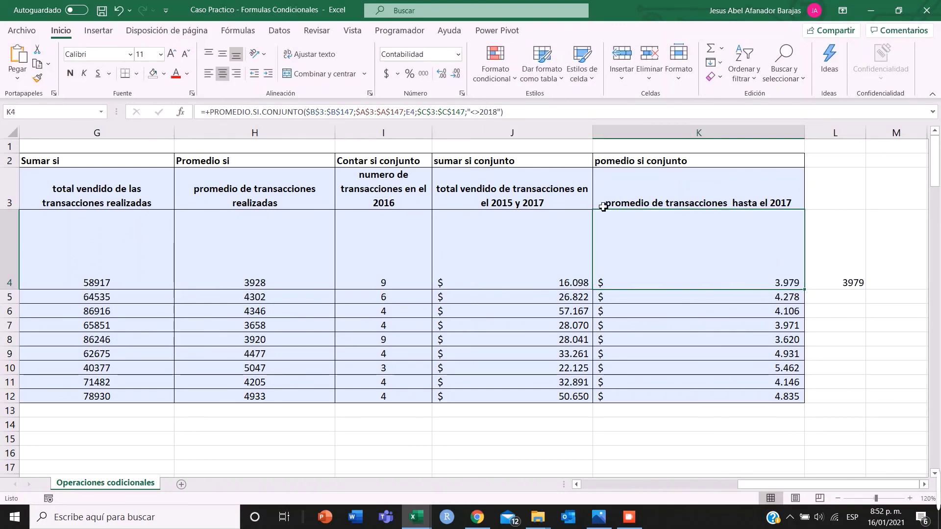
left_click(717, 486)
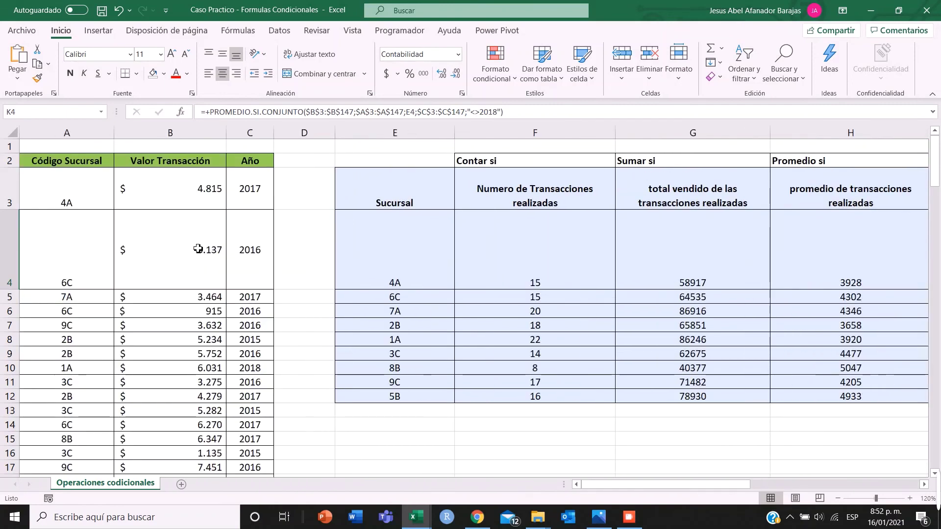
scroll(244, 387, "down", 19)
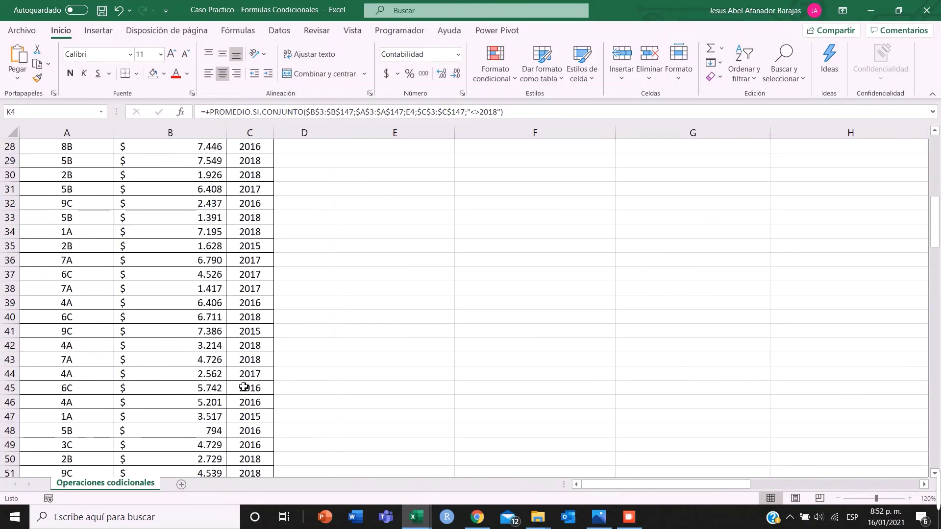
scroll(250, 385, "up", 19)
scroll(255, 383, "up", 3)
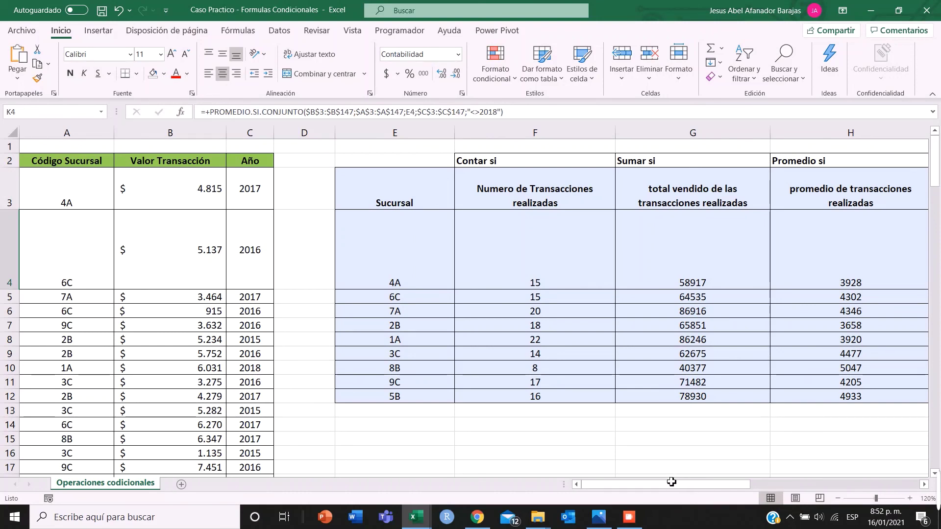
Compare the comparison operator in the L4 formula's year criterion with the one in K4, without editing either formula
left_click_drag(672, 484, 898, 486)
left_click(820, 279)
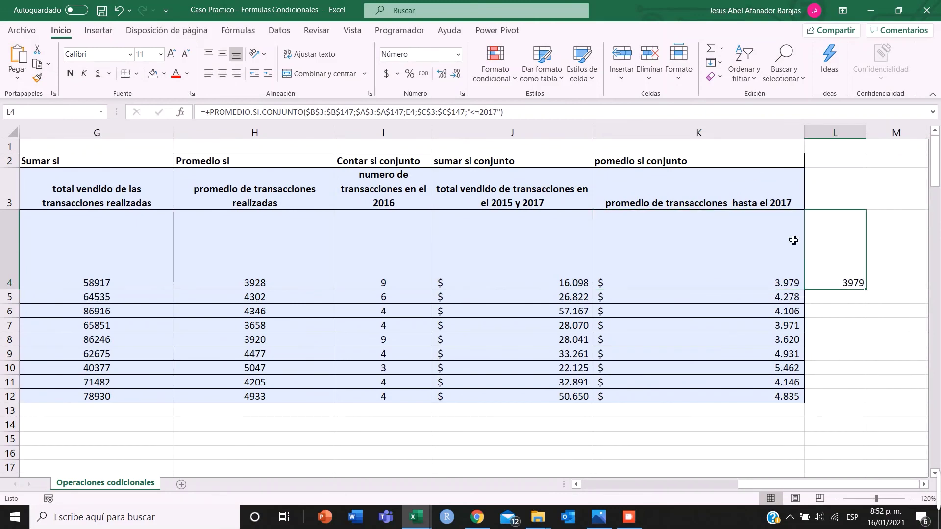
left_click(482, 112)
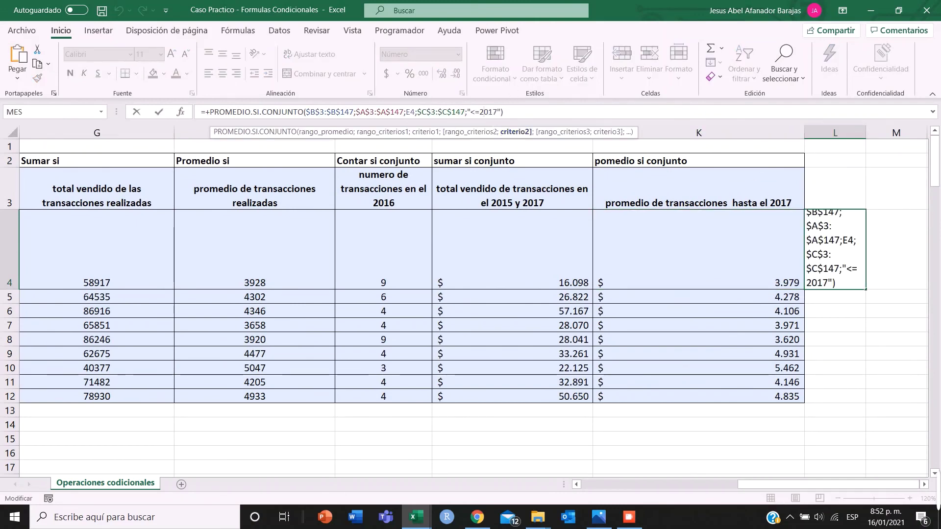
key("Return")
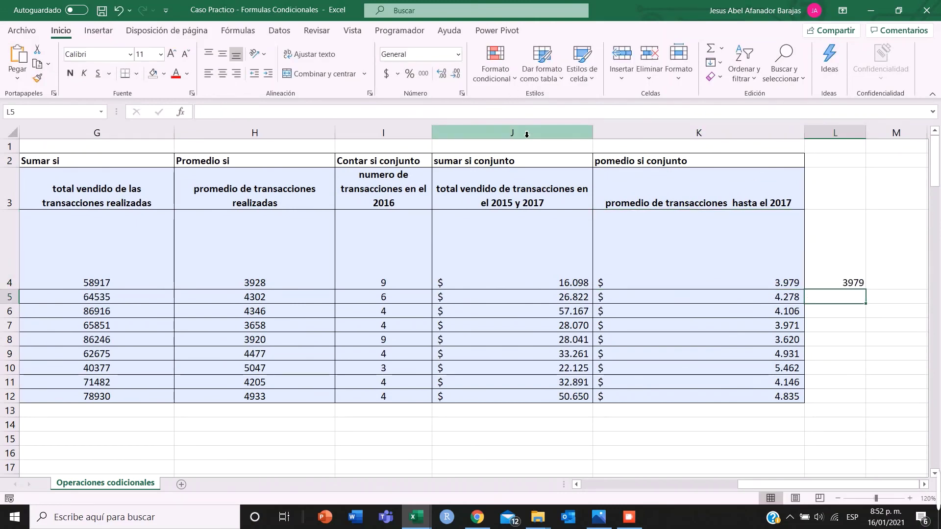
left_click(794, 272)
left_click(481, 112)
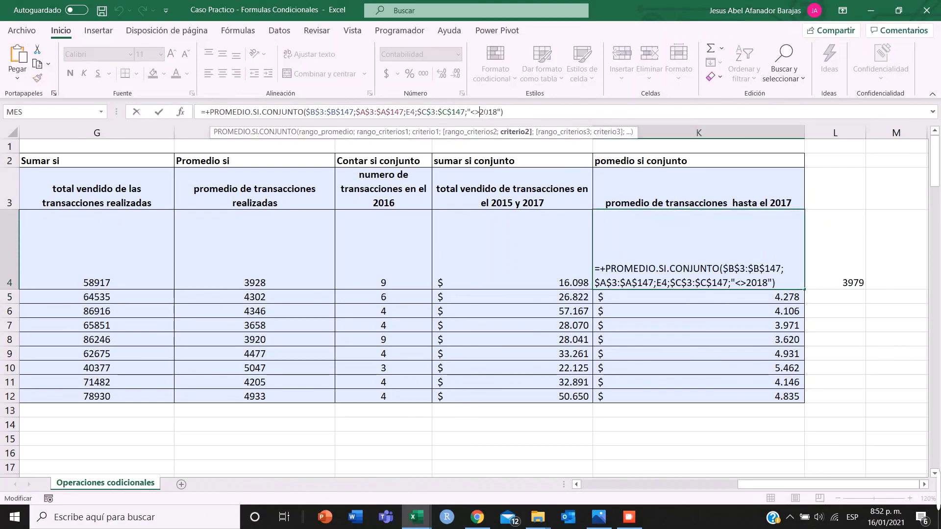
key("Escape")
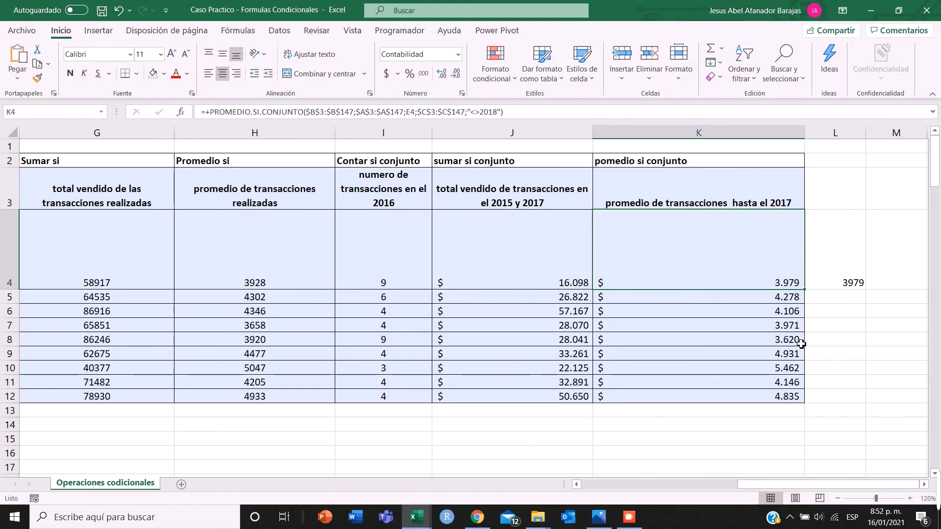
Enter the operator "<>" in K14 below the table, with its meaning "no incluye" in L14
left_click(710, 431)
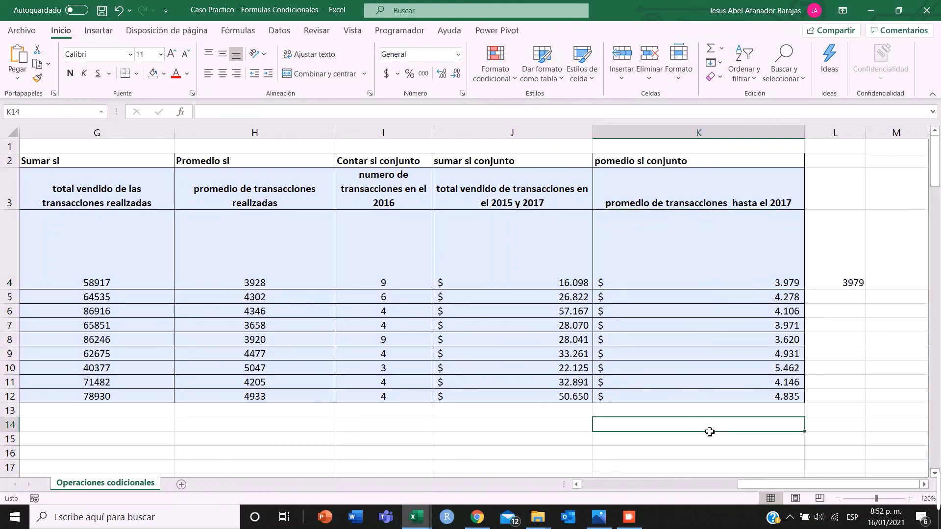
type("<>")
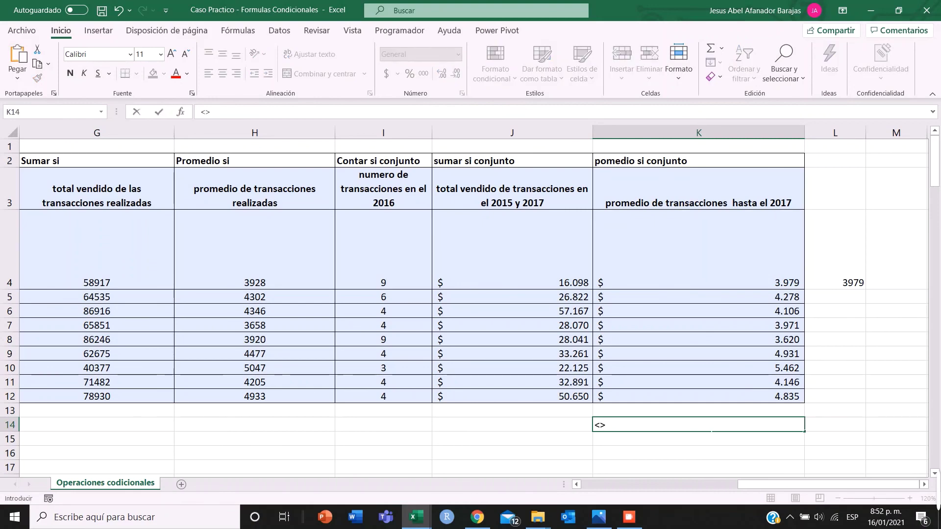
left_click(852, 470)
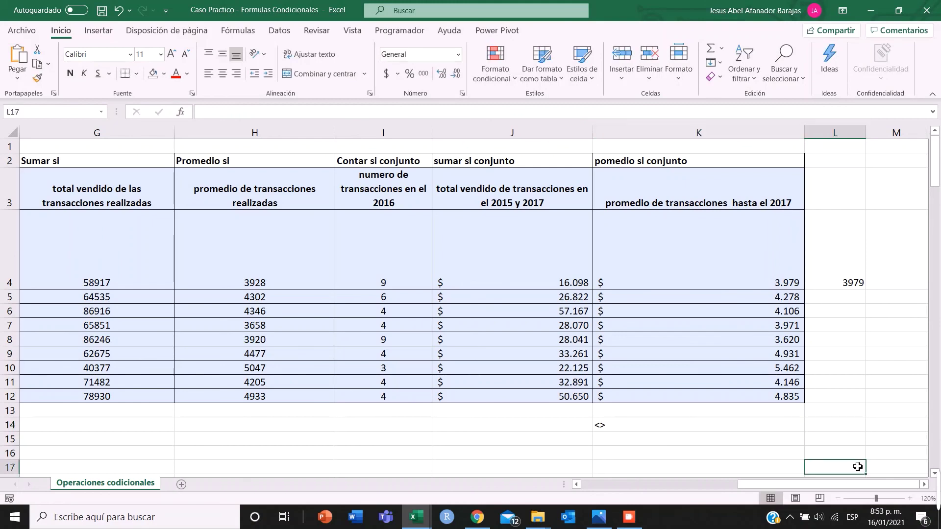
left_click(827, 432)
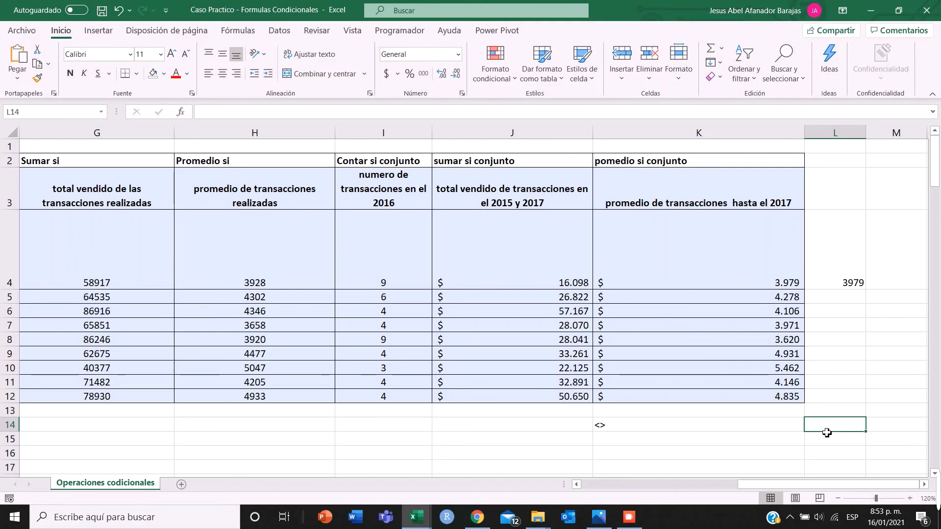
type("no")
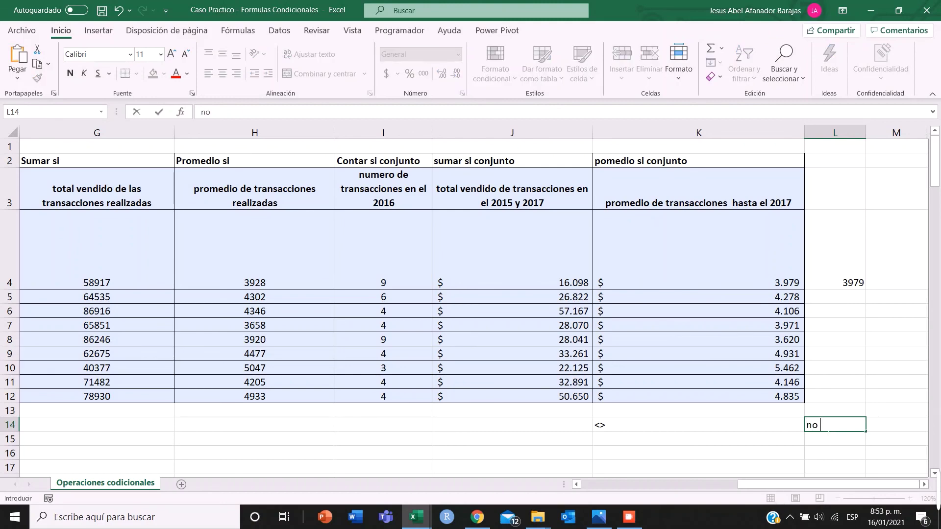
type(" incluye")
List the operators ">=", "<=", "=", ">" and "<" down cells K15 to K19
left_click(716, 437)
type(">=")
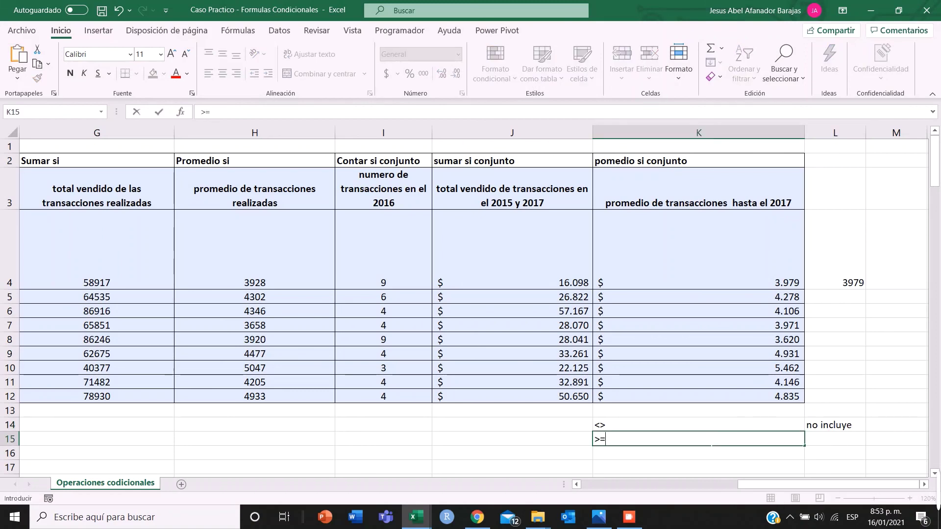
key("Return")
type("<")
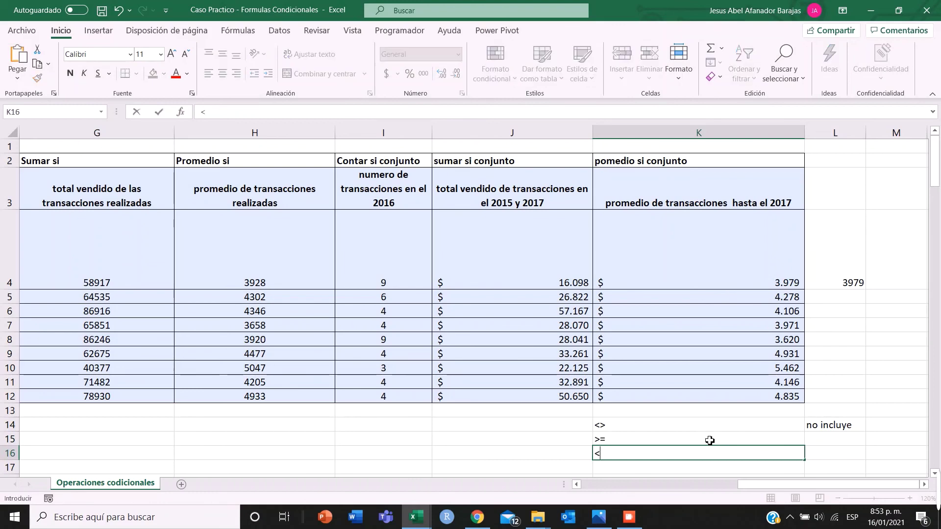
type("=")
key("Return")
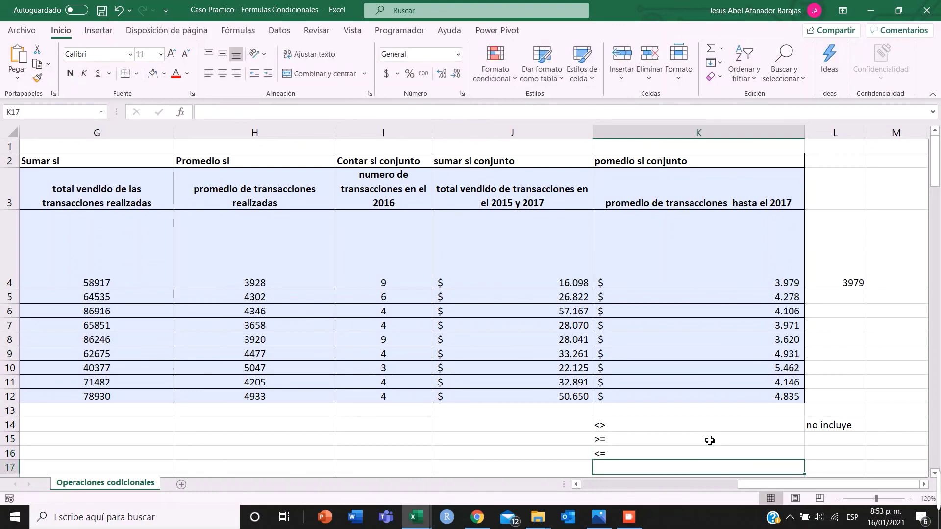
type("=")
key("Return")
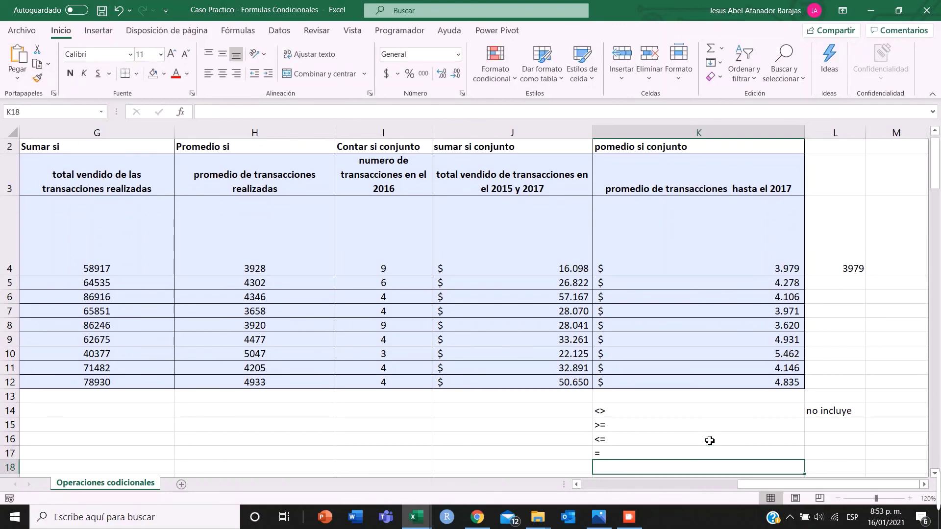
type(">")
key("Return")
type("<")
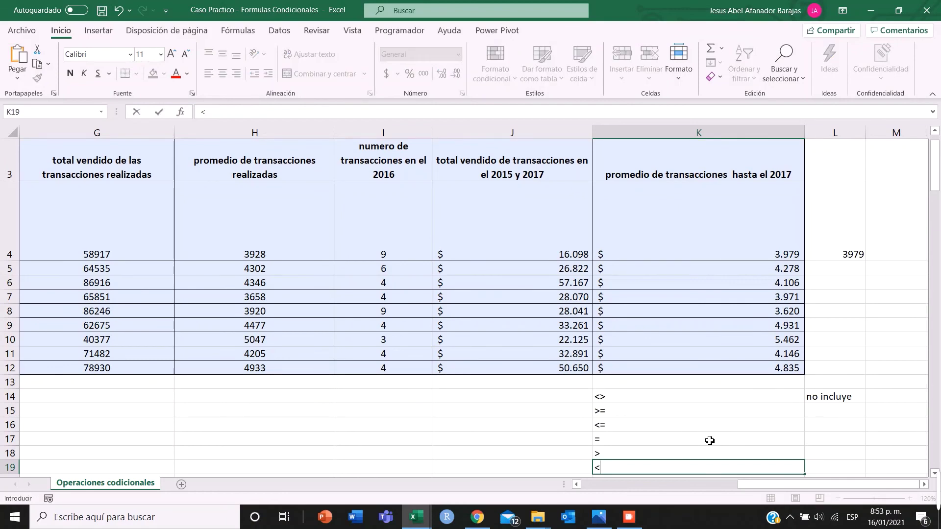
Describe the operators in K15 to K17 as "mayor igual", "menor igual" and "igual" in cells L15 to L17
left_click(823, 411)
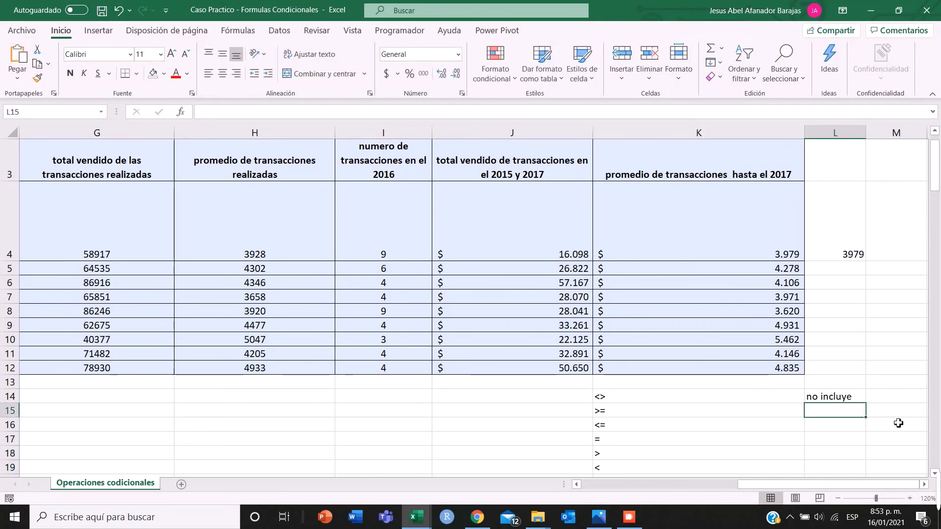
type("mayor ")
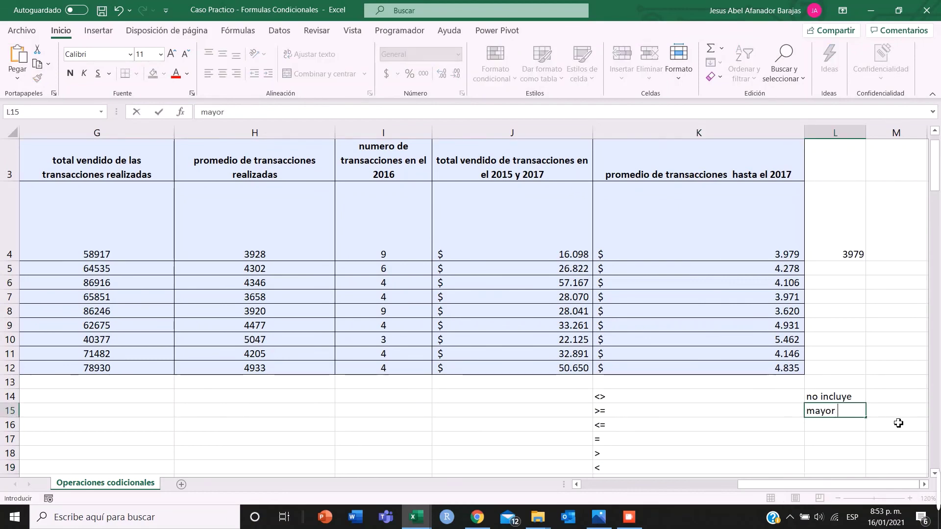
type("igual")
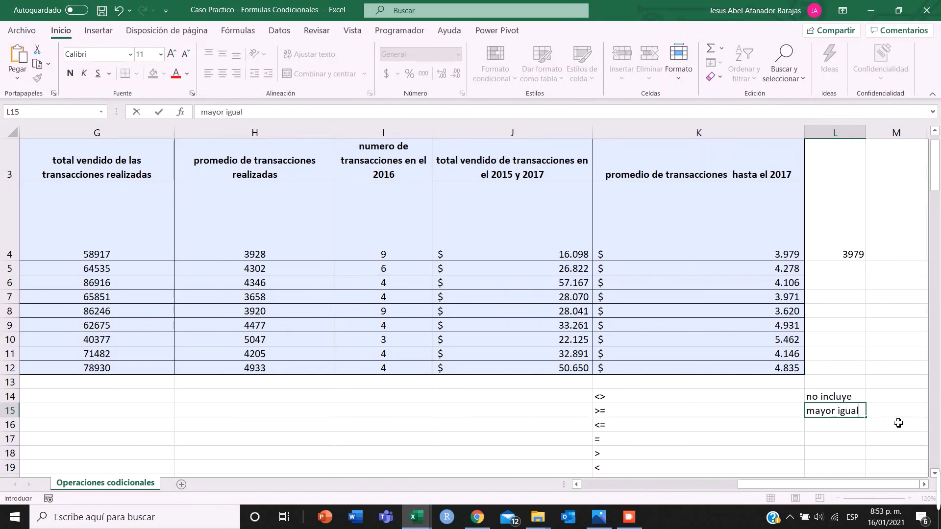
key("Return")
type("menor")
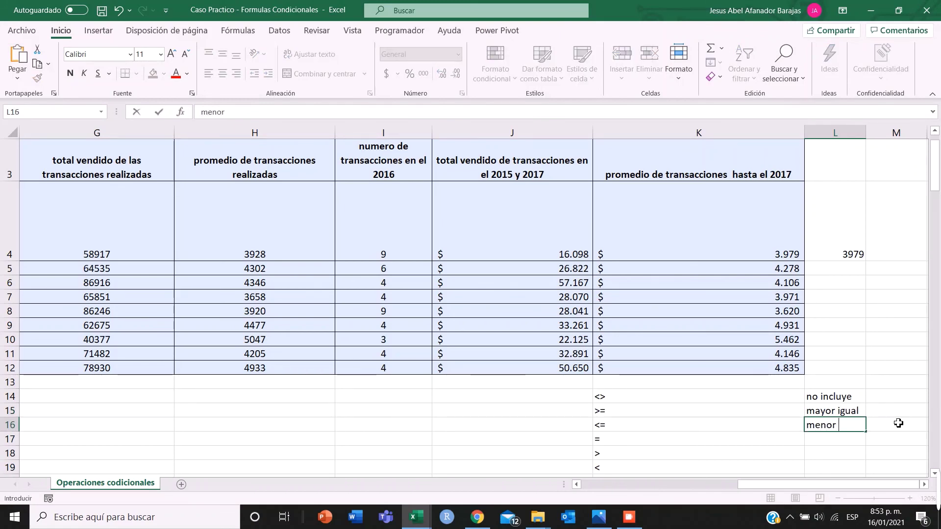
type(" igual")
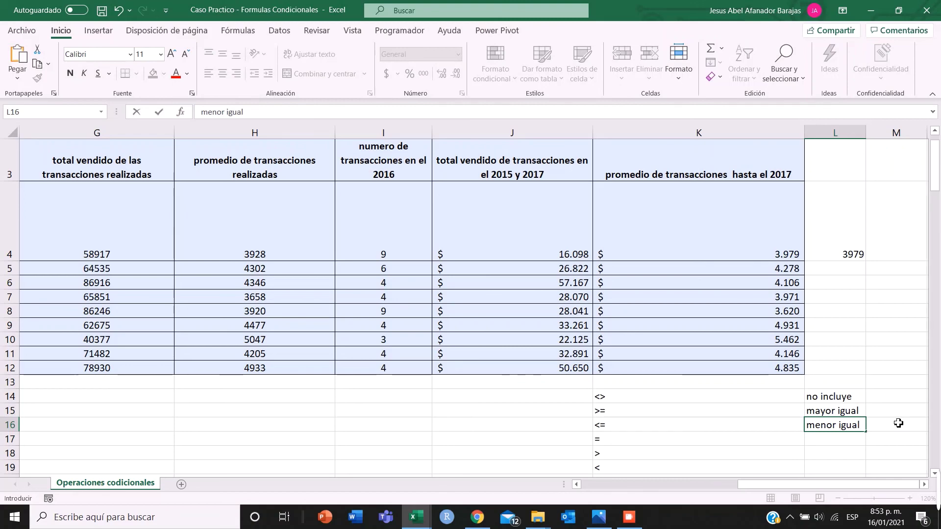
key("Return")
type("igual")
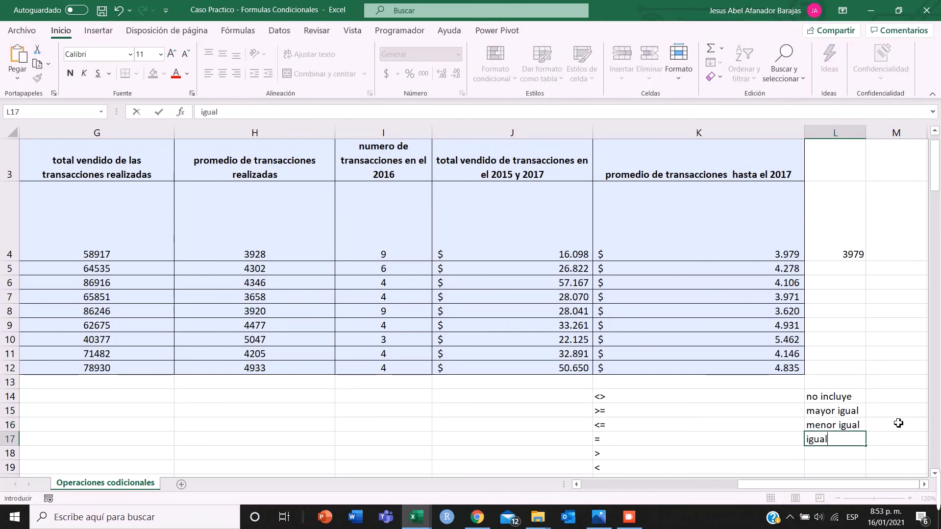
key("Return")
Enter "mayor" in L18 and "menor" in L19 as the meanings of ">" and "<", discarding the autocompleted "igual"
type("mayor ")
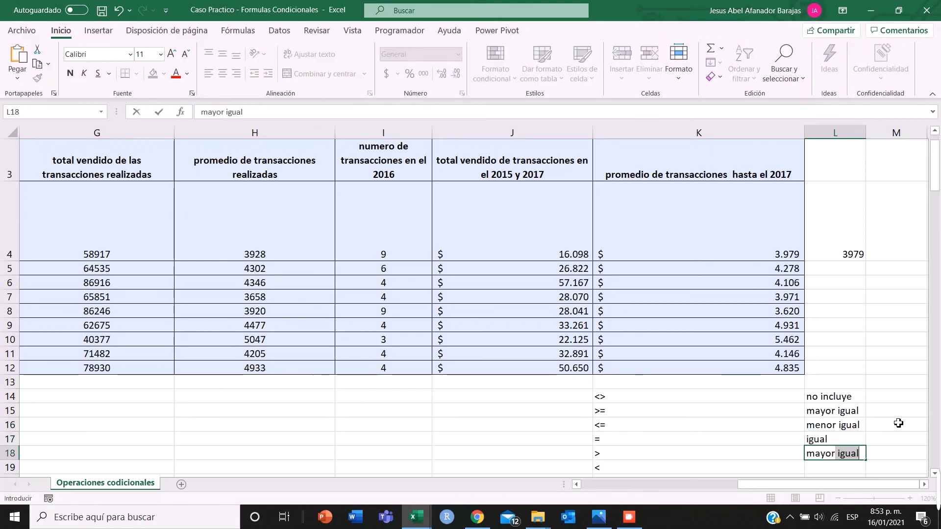
type("menor")
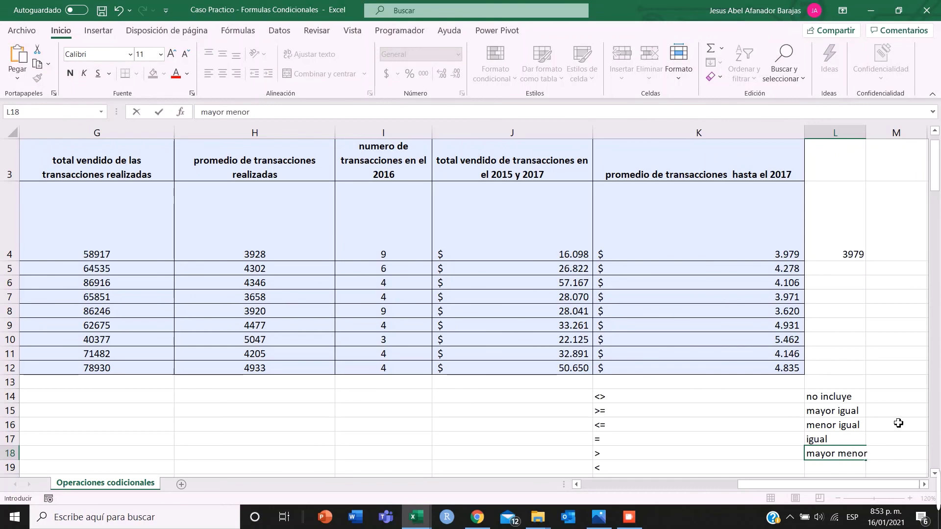
key("BackSpace")
key("BackSpace")
key("BackSpace")
key("BackSpace")
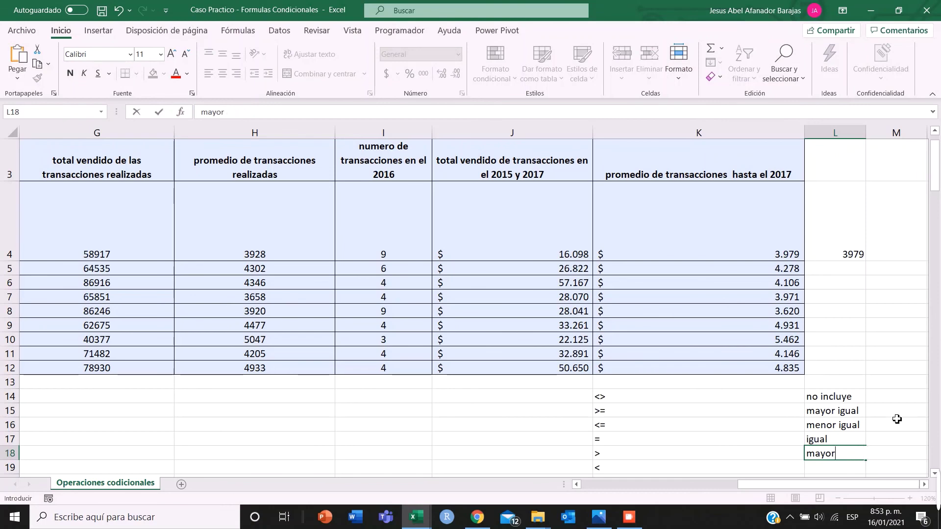
key("Return")
type("menor")
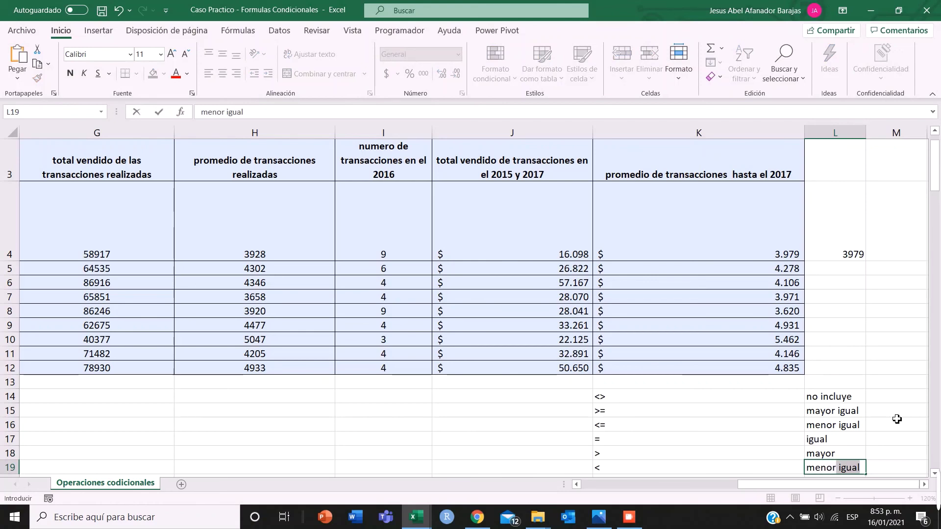
key("BackSpace")
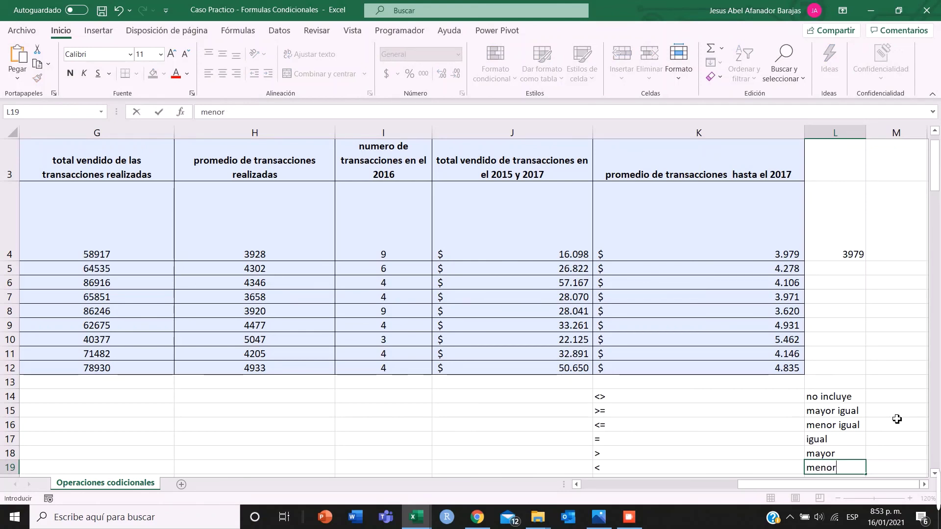
key("Return")
left_click(837, 387)
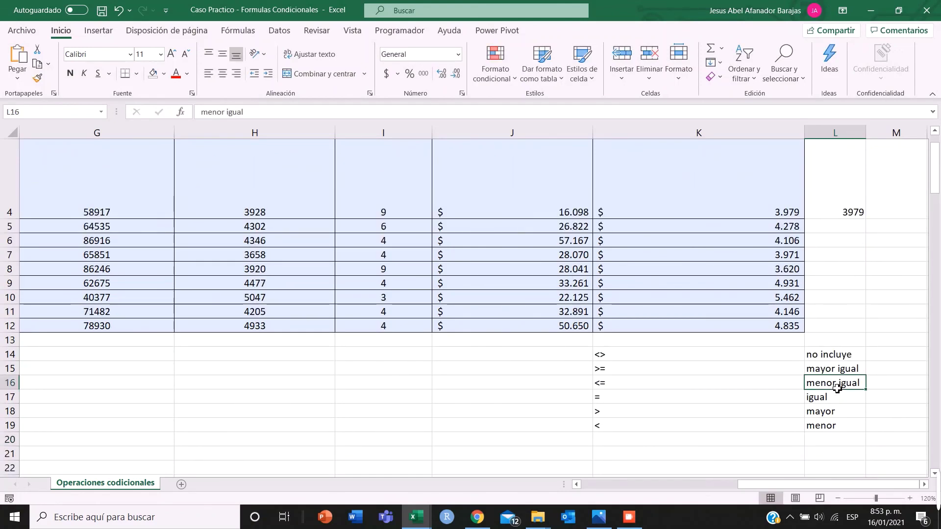
Examine the operator list in K14:L19 and the year criterion in K4's PROMEDIO.SI.CONJUNTO formula, leaving the formula unedited
left_click(841, 357)
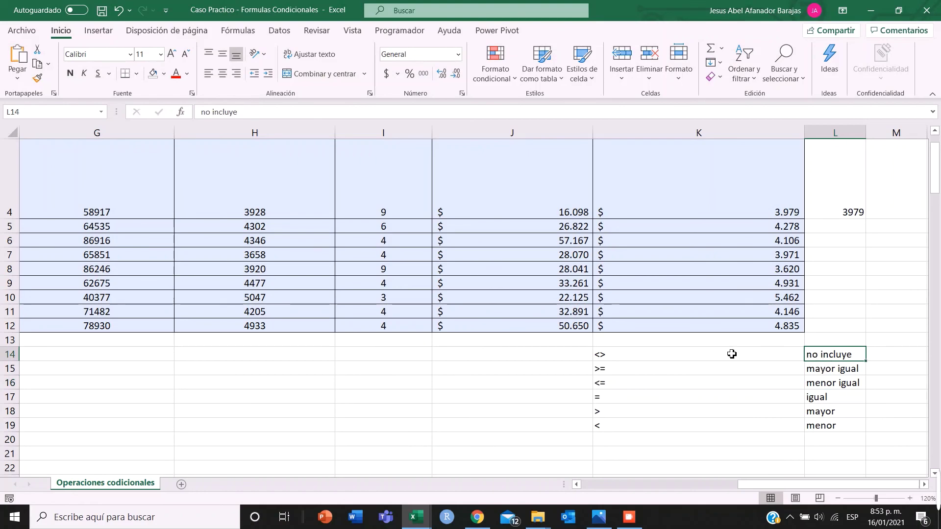
left_click_drag(683, 357, 811, 426)
scroll(812, 427, "up", 1)
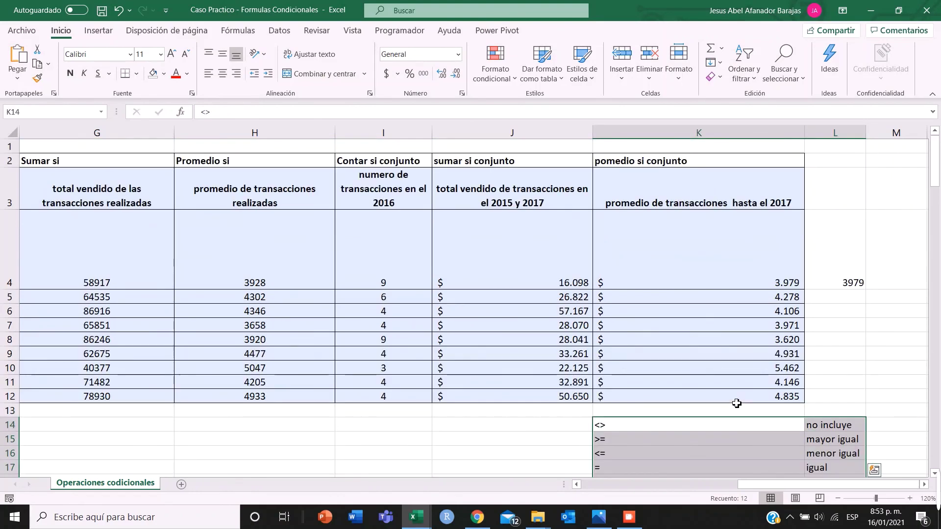
left_click(682, 270)
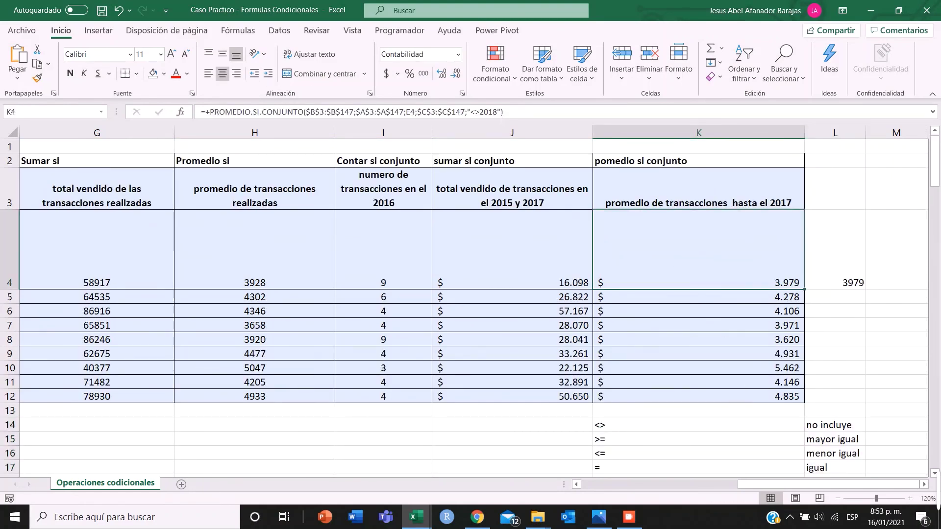
key("F2")
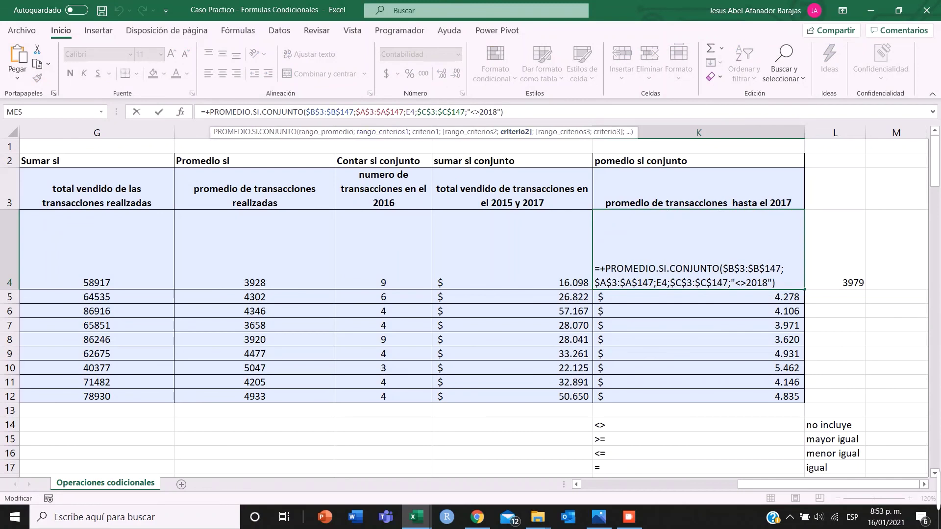
key("Escape")
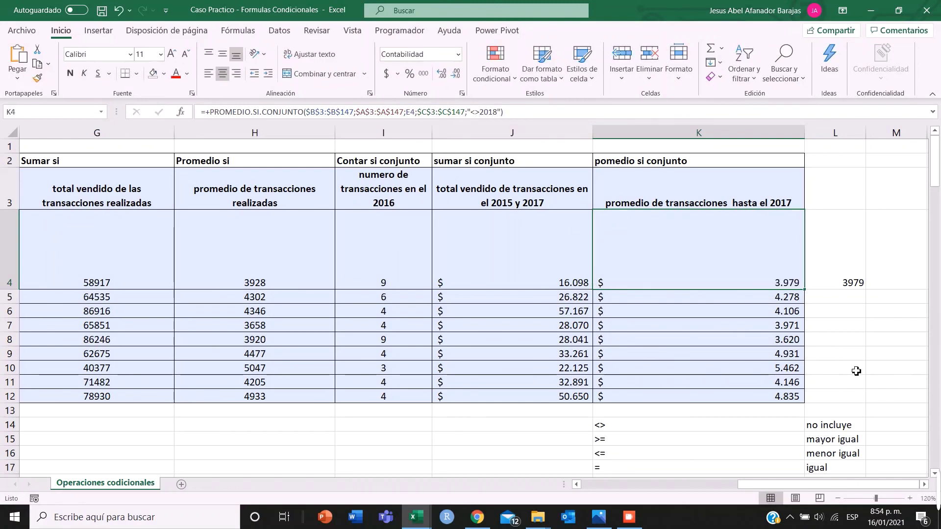
left_click(821, 386)
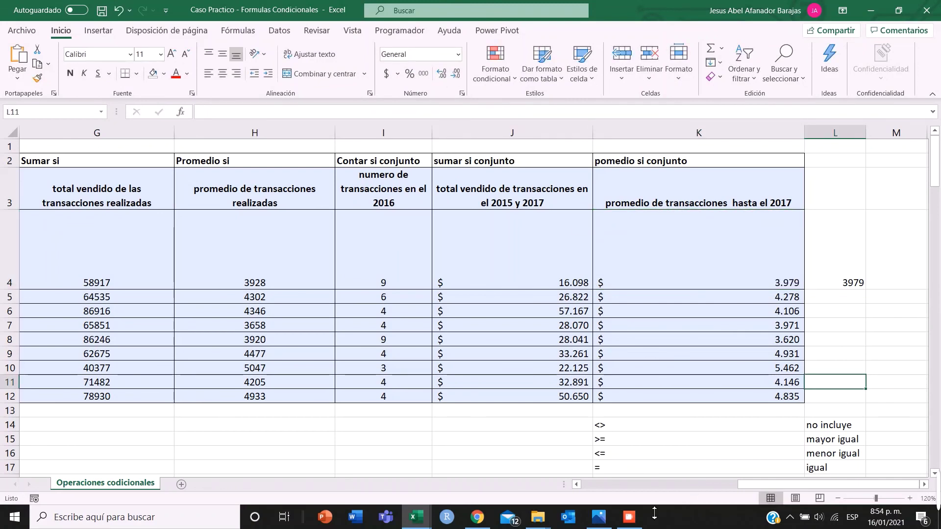
mouse_move(640, 519)
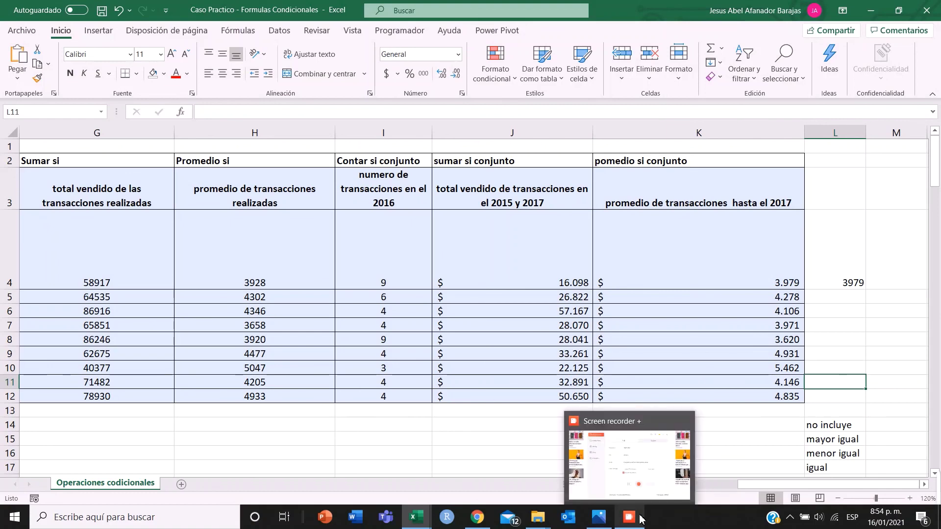